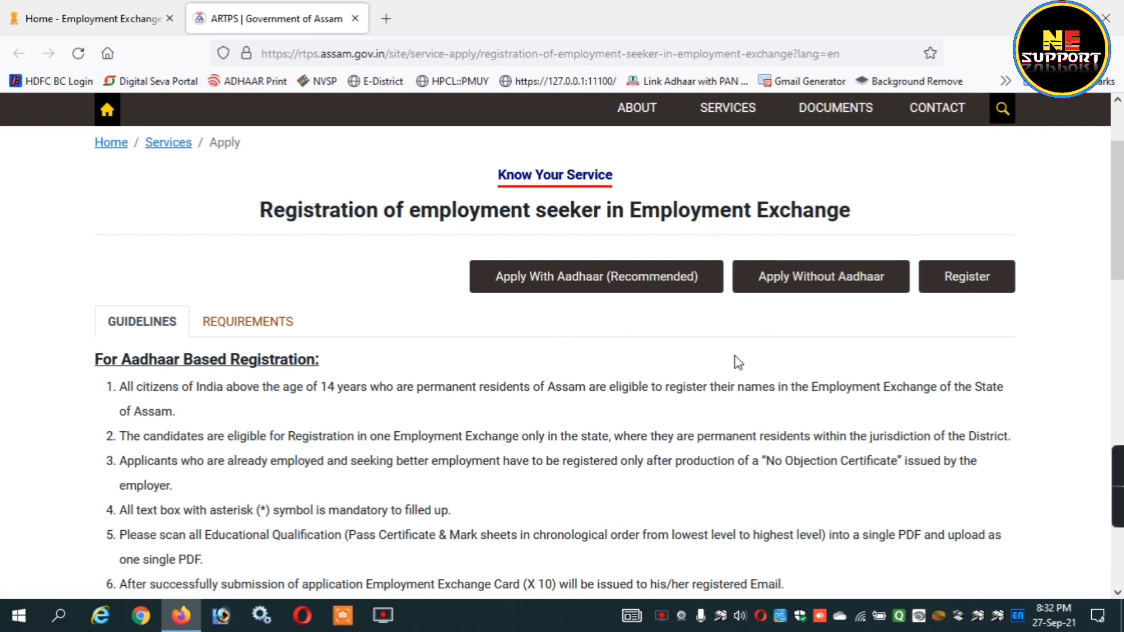
Step: Open the citizen registration form from the employment seeker service page and enter the applicant's full name
left_click(967, 276)
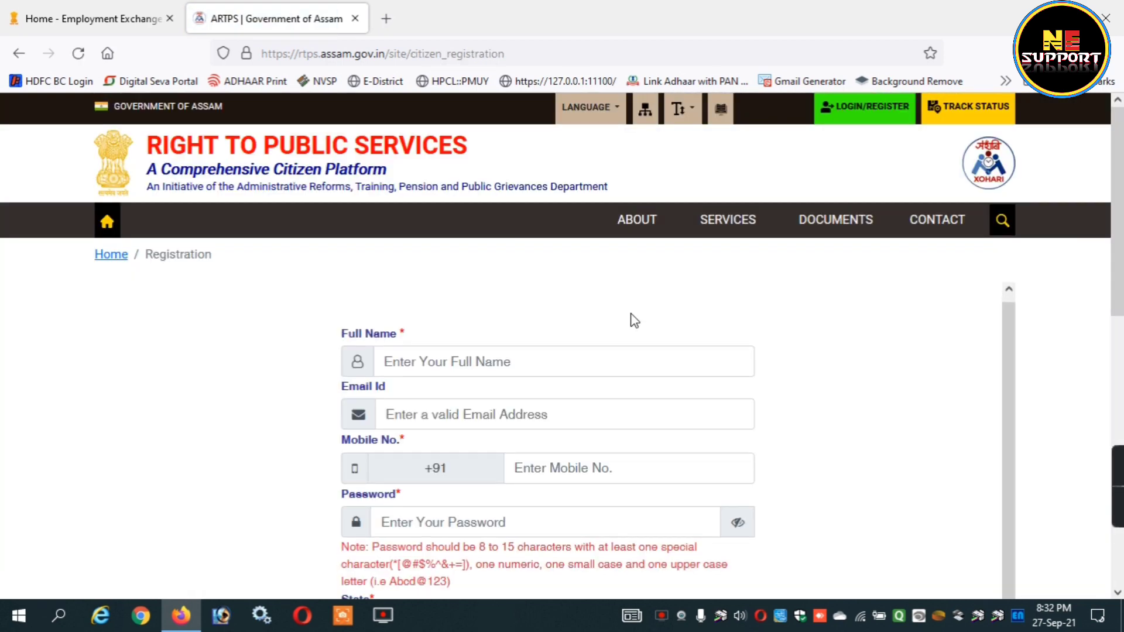
left_click(453, 361)
type("?????")
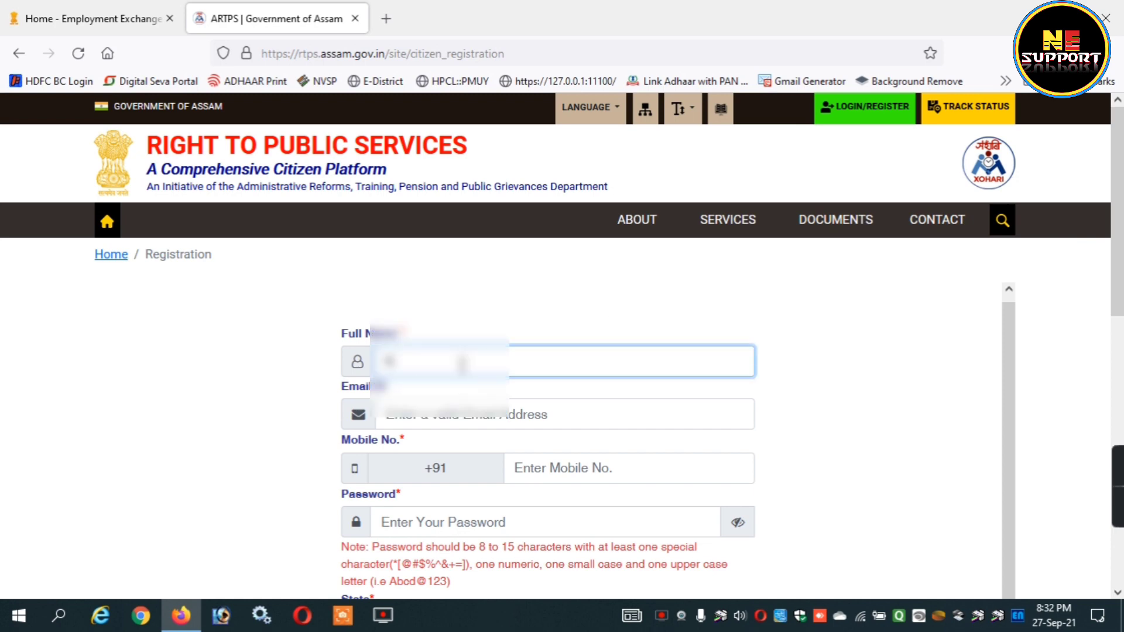
type("?")
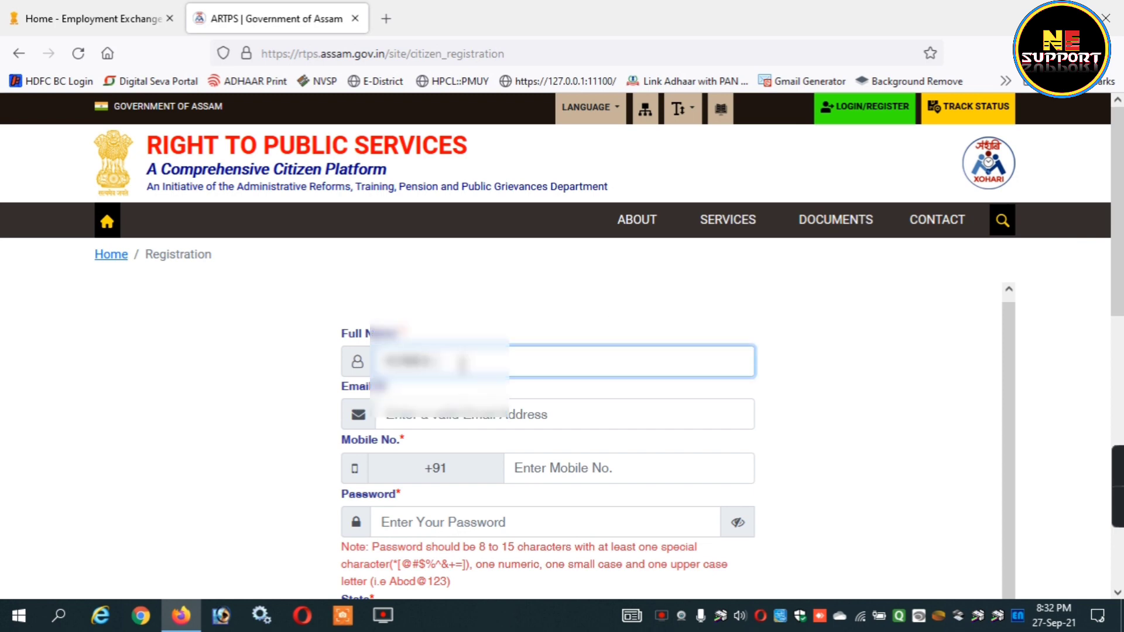
type("?????")
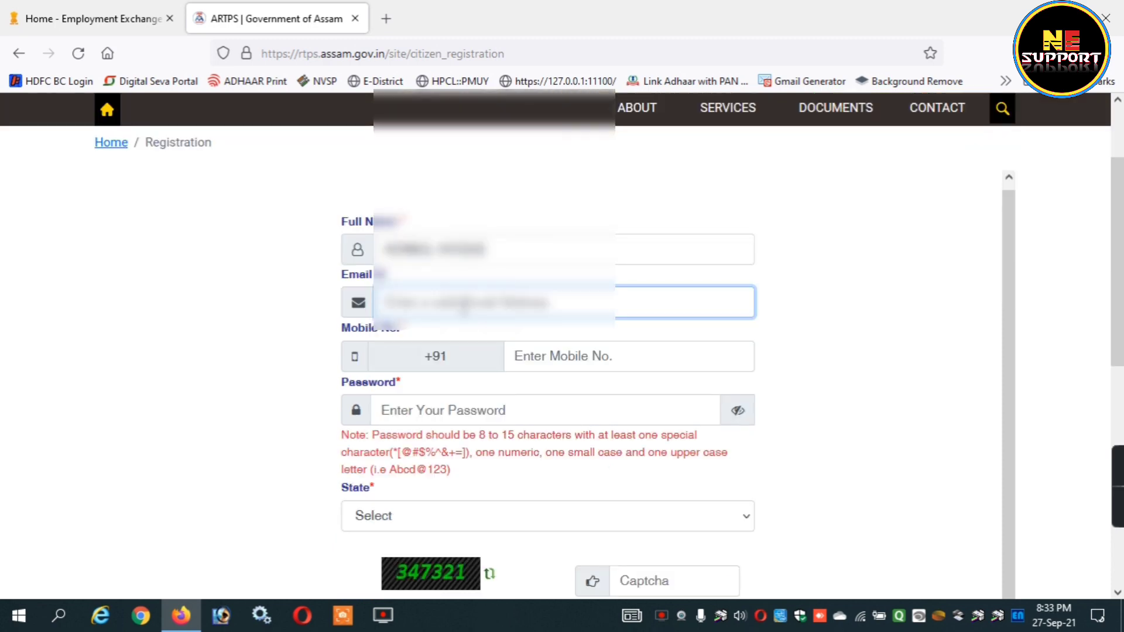
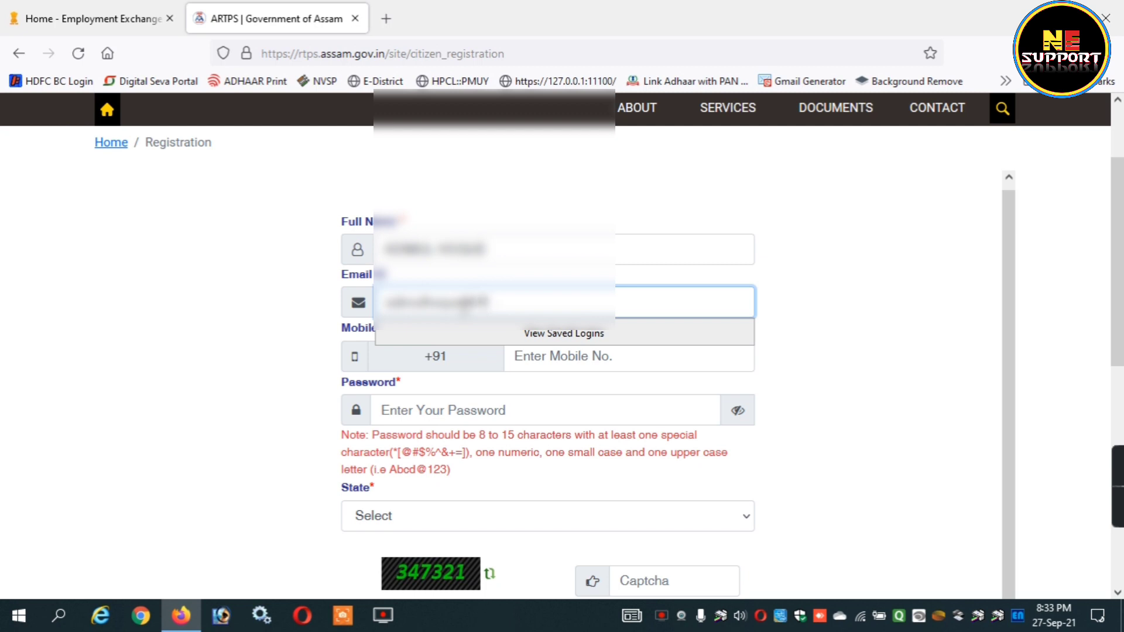
Step: Fill in the applicant's email address in the registration form
left_click(723, 479)
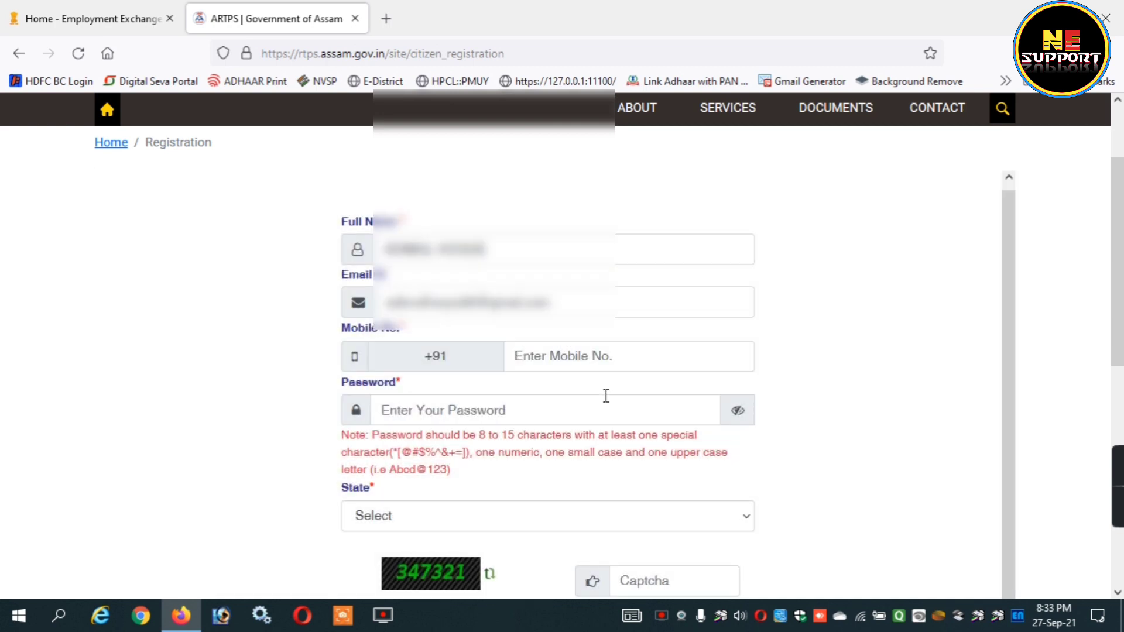
Step: Enter the applicant's mobile number in the registration form
left_click(578, 363)
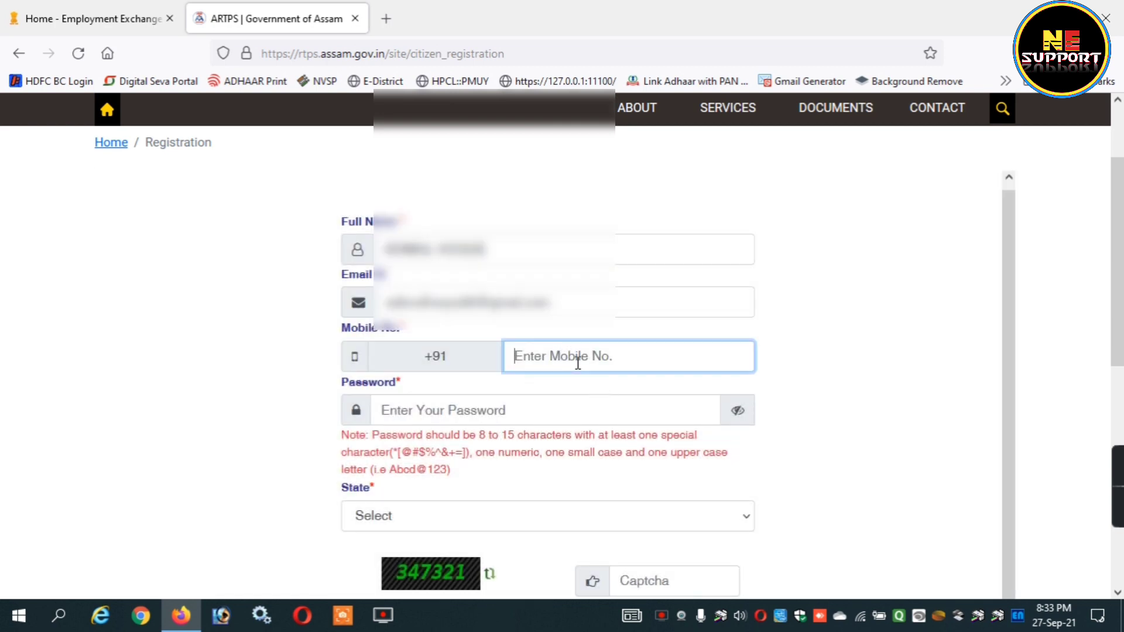
left_click(843, 368)
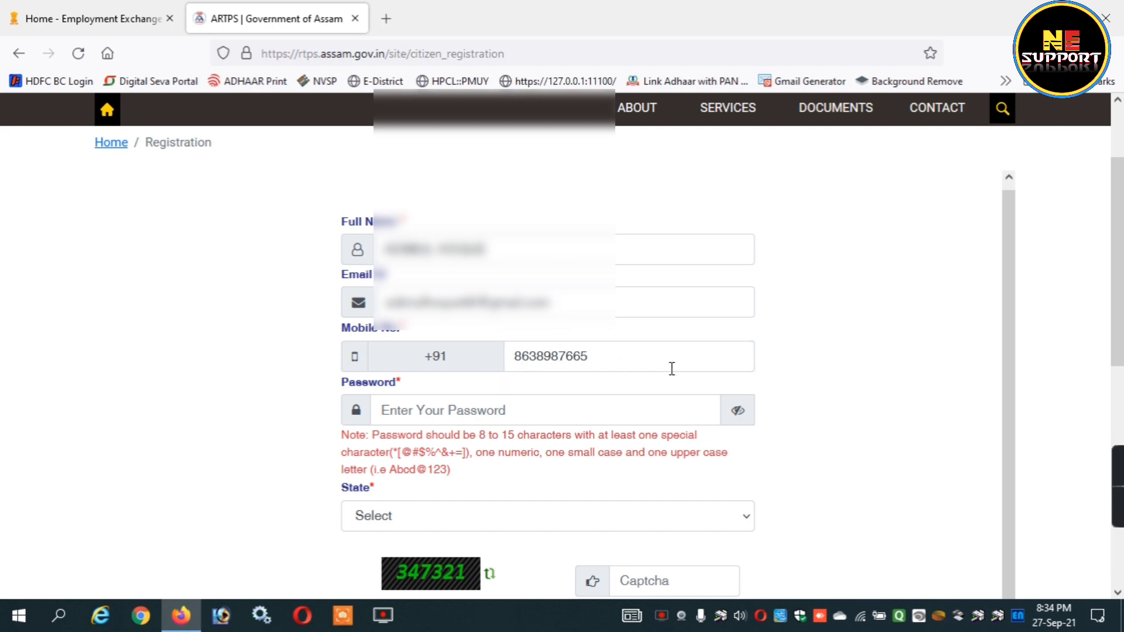
Step: Enter the account password in the registration form, meeting the stated length and character rules
scroll(609, 366, "down", 3)
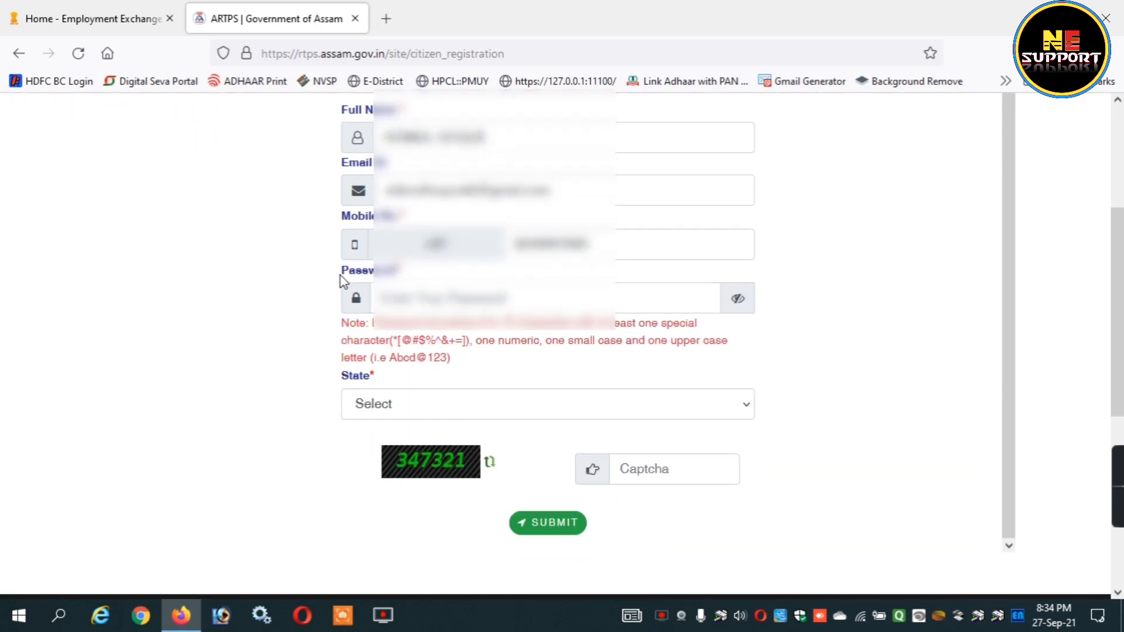
left_click(442, 298)
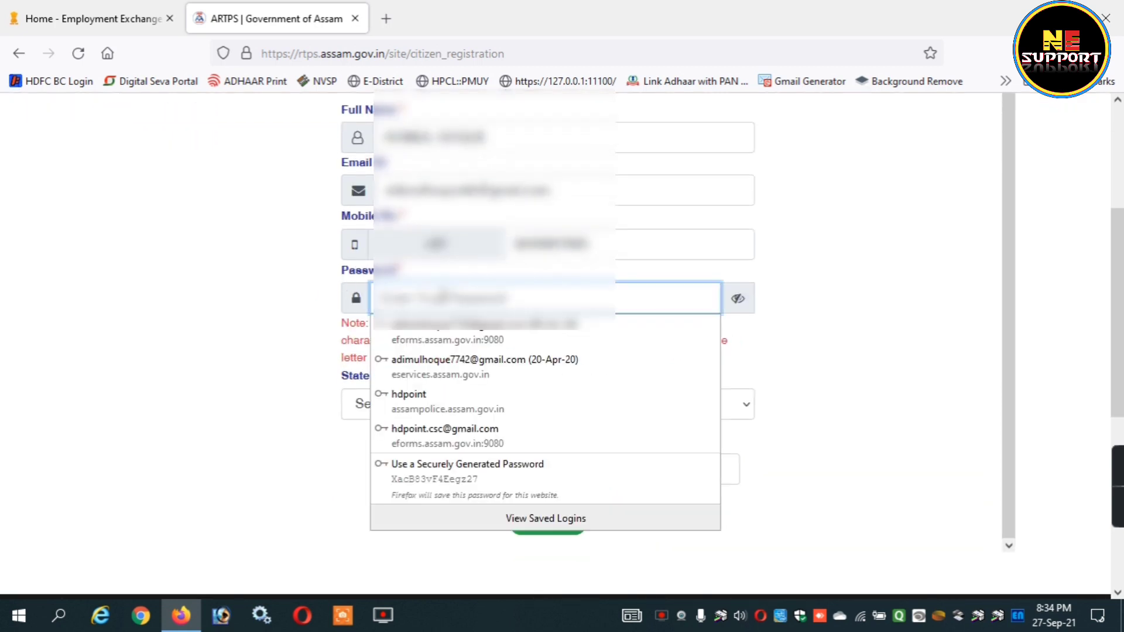
type("••••••")
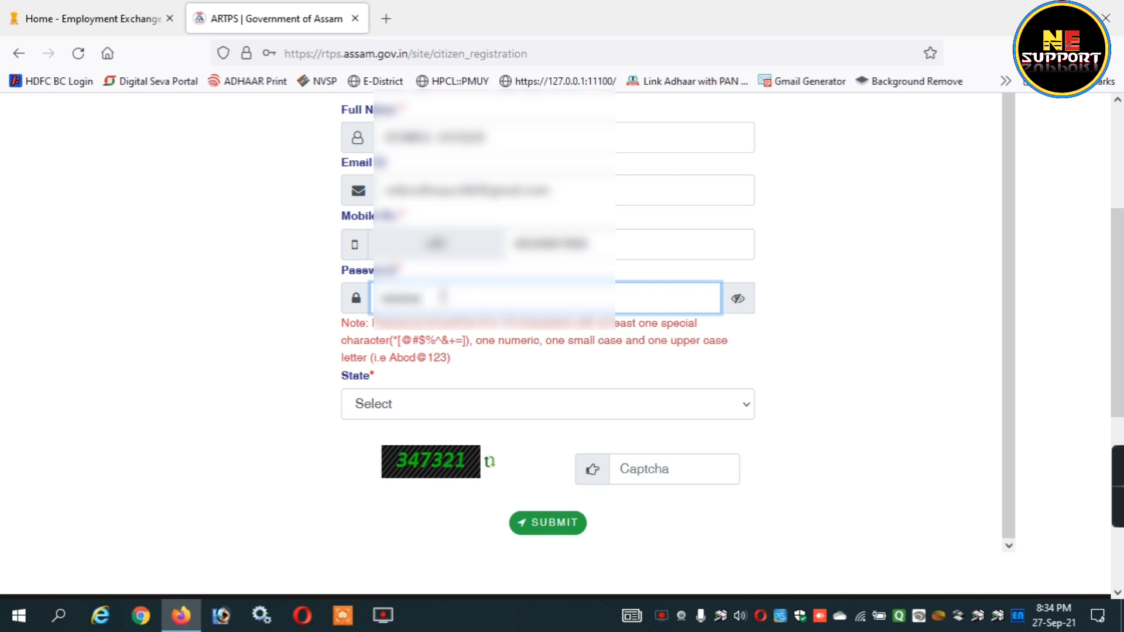
key("BackSpace")
key("BackSpace")
key("BackSpace")
key("BackSpace")
key("BackSpace")
key("BackSpace")
type("••••••••••••")
Step: Unmask the entered password to check it and choose ASSAM as the state
scroll(455, 377, "down", 2)
left_click(452, 349)
left_click(460, 349)
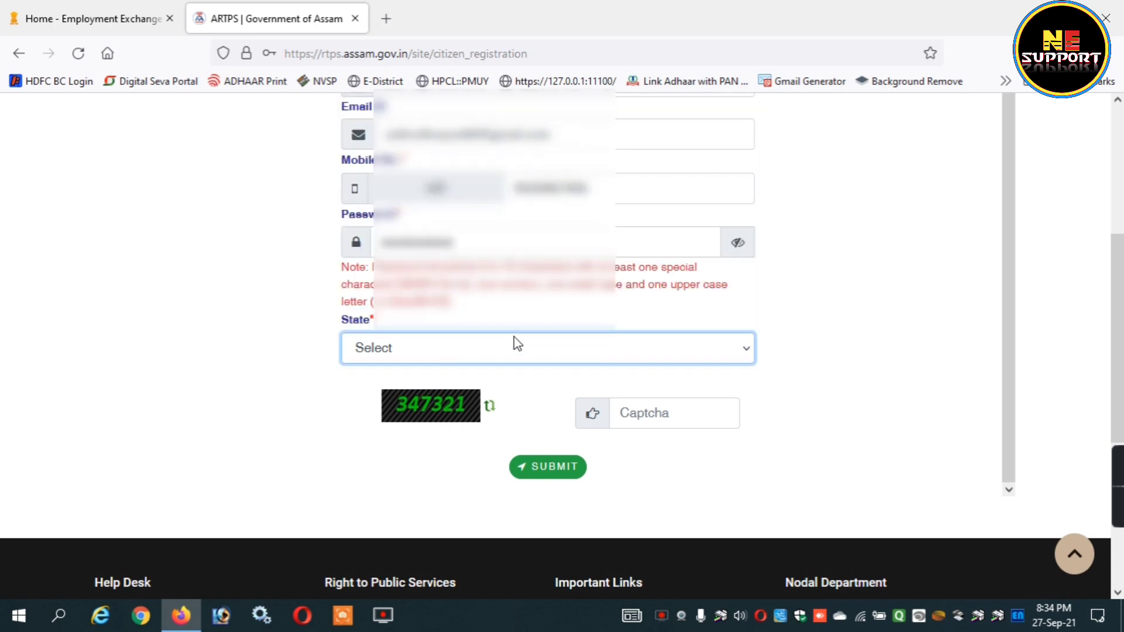
left_click(738, 244)
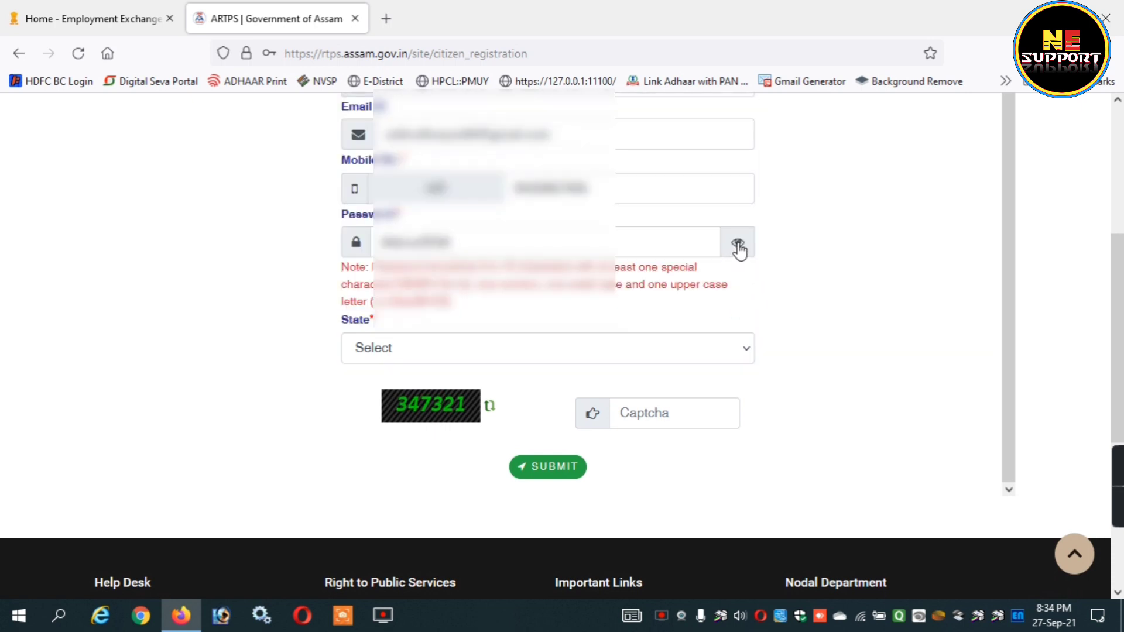
left_click(442, 350)
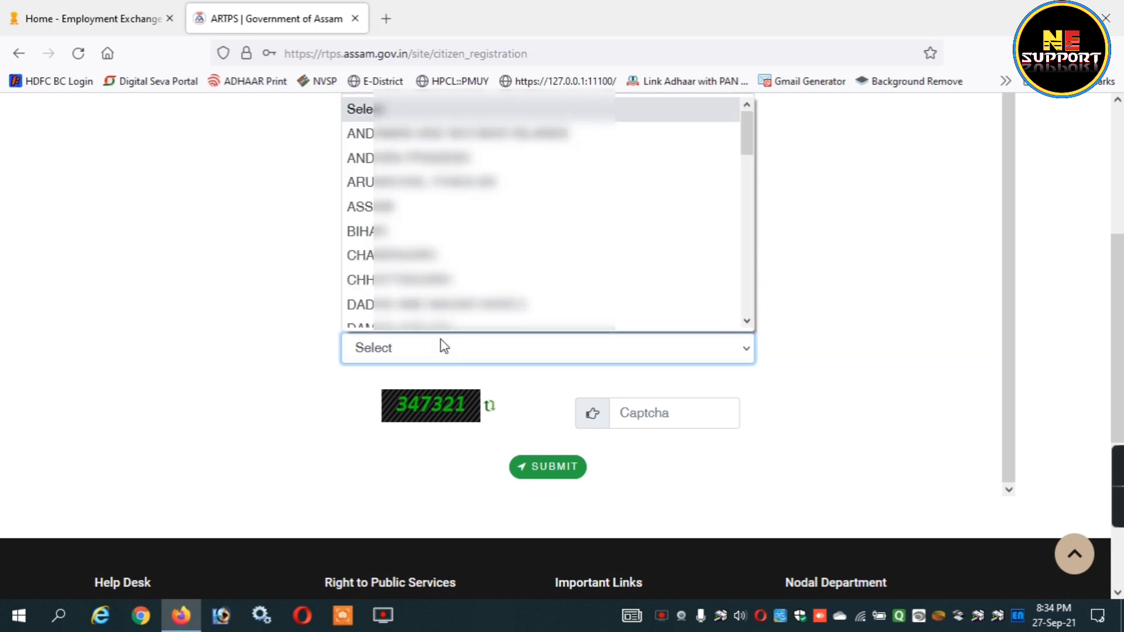
left_click(414, 194)
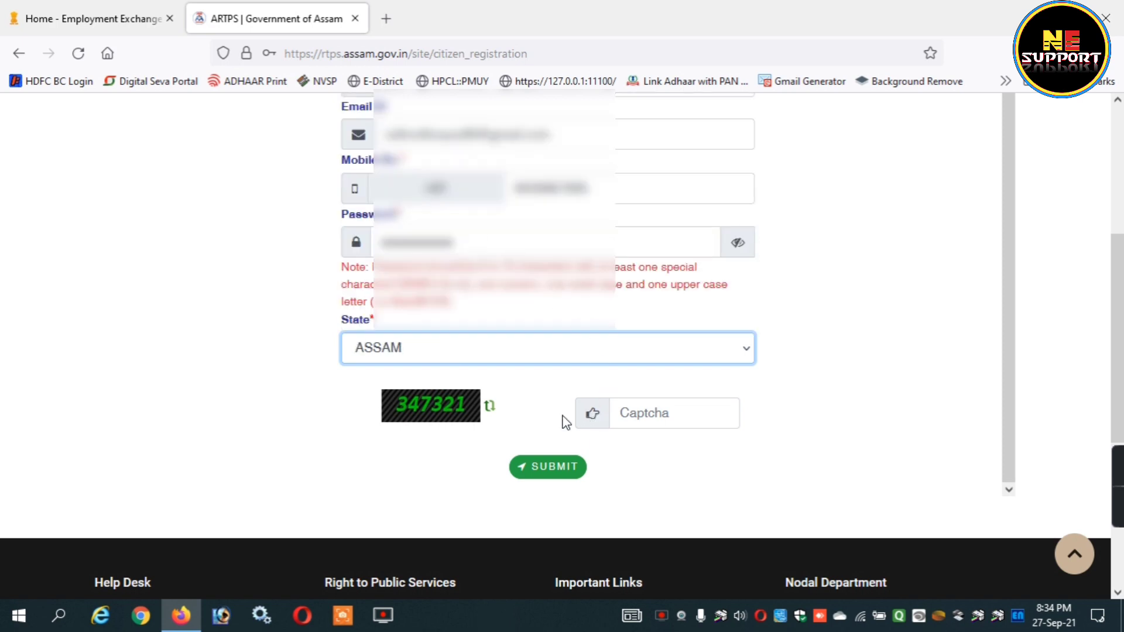
Step: Fill in the displayed captcha, submit the registration form and acknowledge the OTP verification notice
left_click(653, 414)
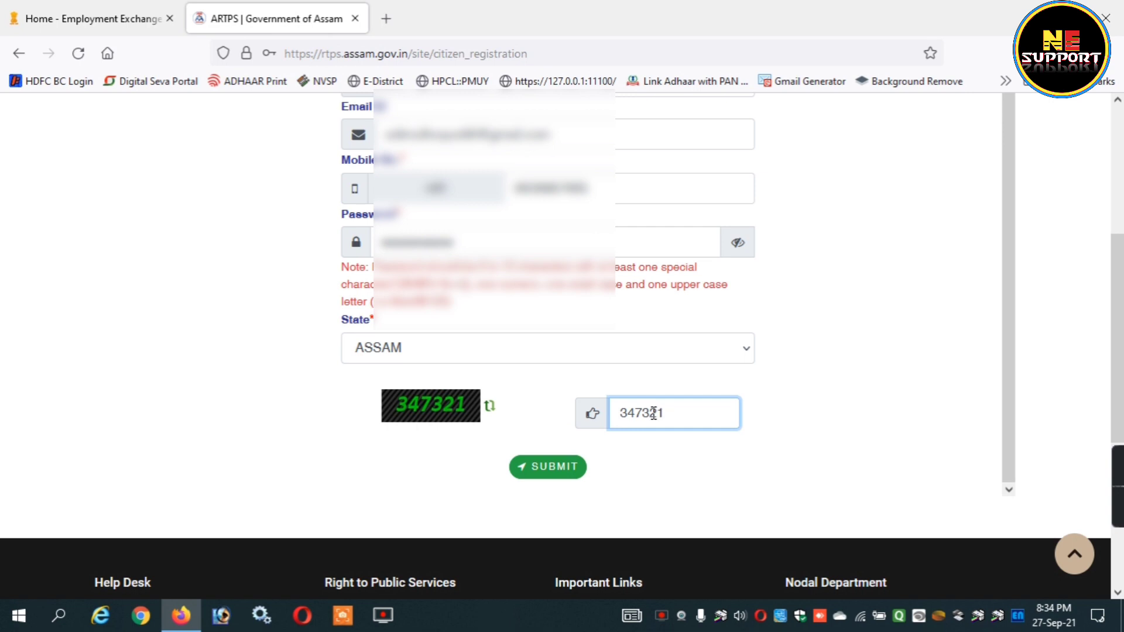
left_click(569, 475)
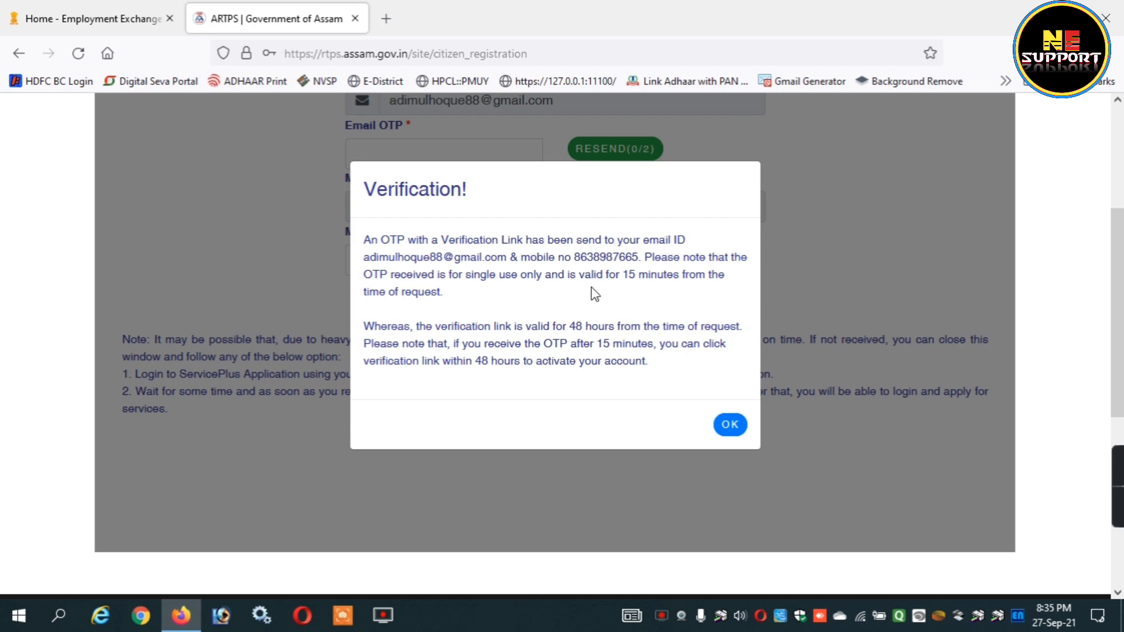
left_click(728, 426)
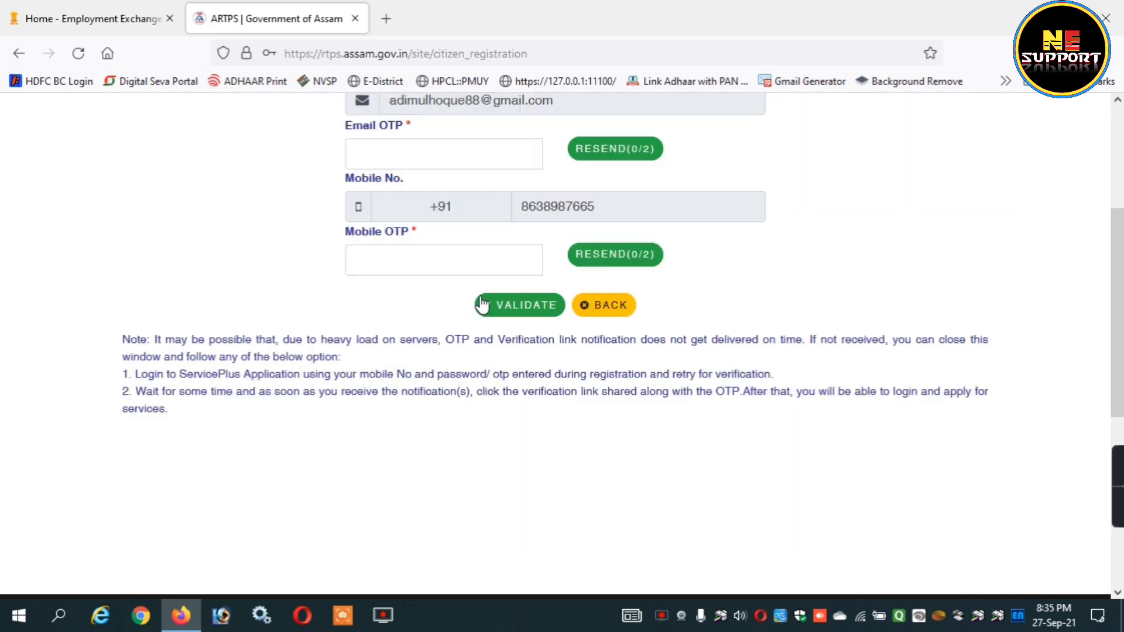
Step: Enter the email OTP and the mobile OTP, and validate the new account
scroll(442, 202, "up", 2)
left_click(432, 259)
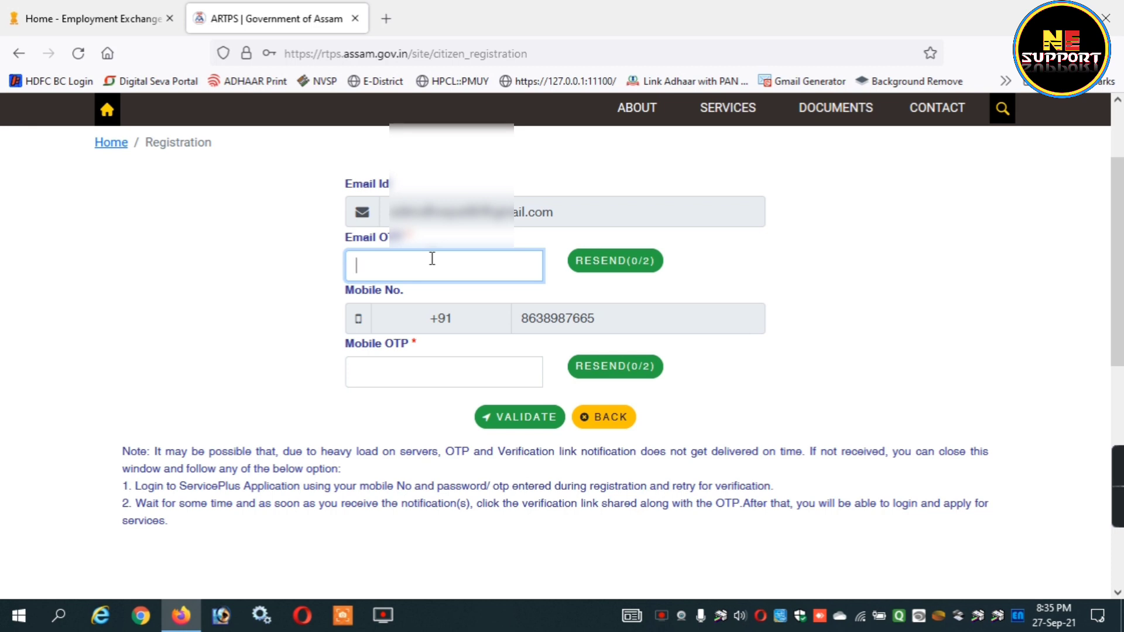
left_click(411, 381)
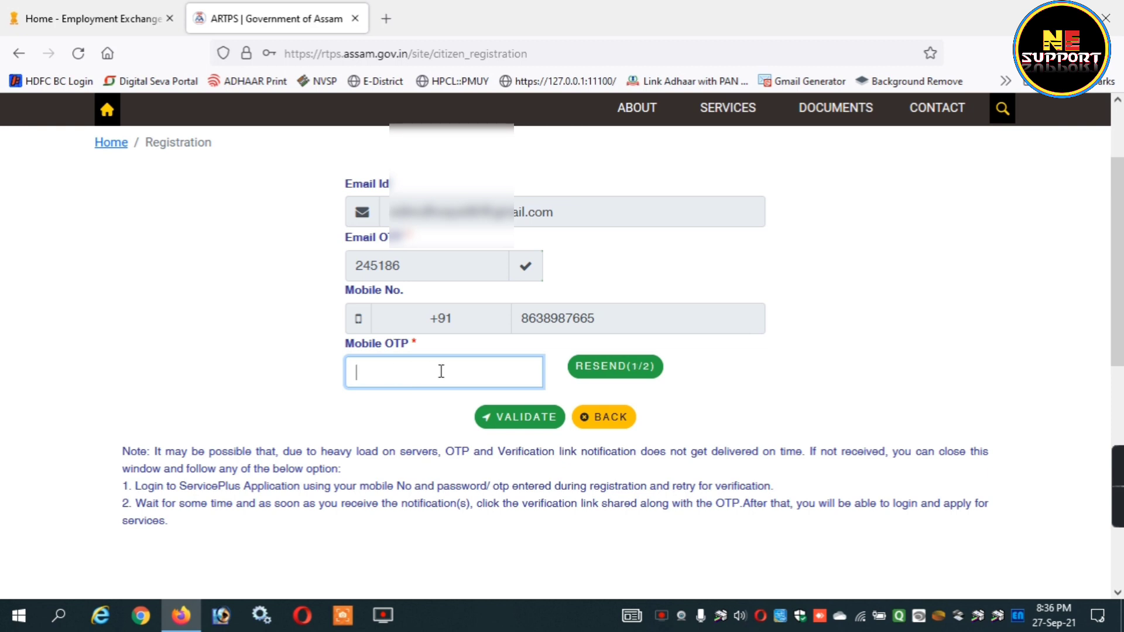
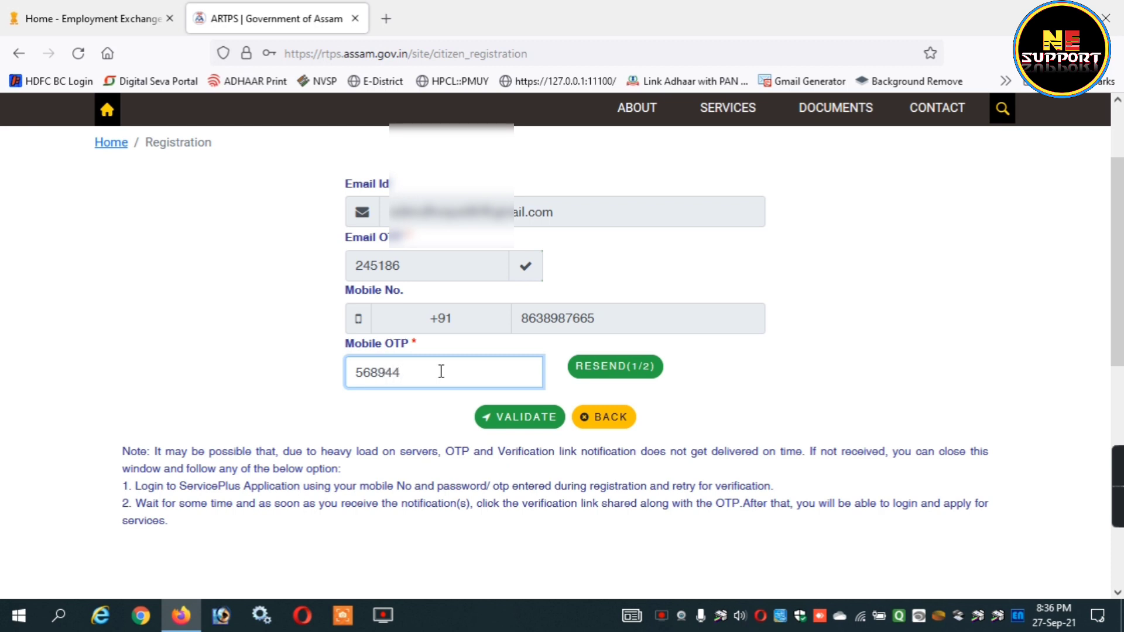
left_click(514, 429)
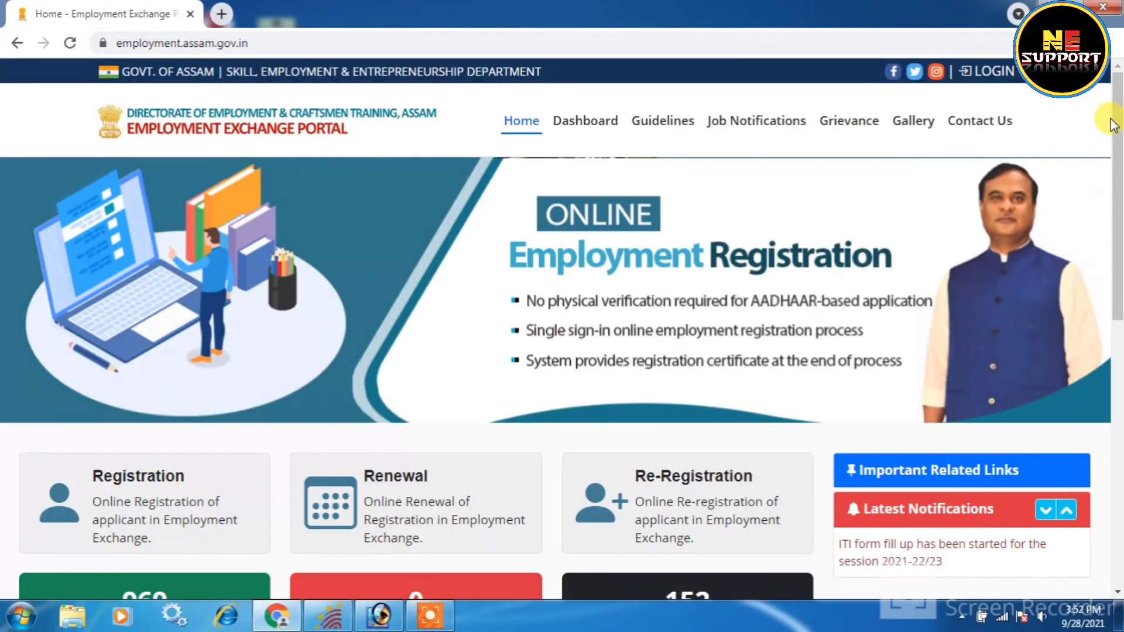
Step: Start Registration from the Employment Exchange Portal home page, continue to the ARTPS portal and choose to apply with Aadhaar
left_click_drag(1114, 124, 1118, 172)
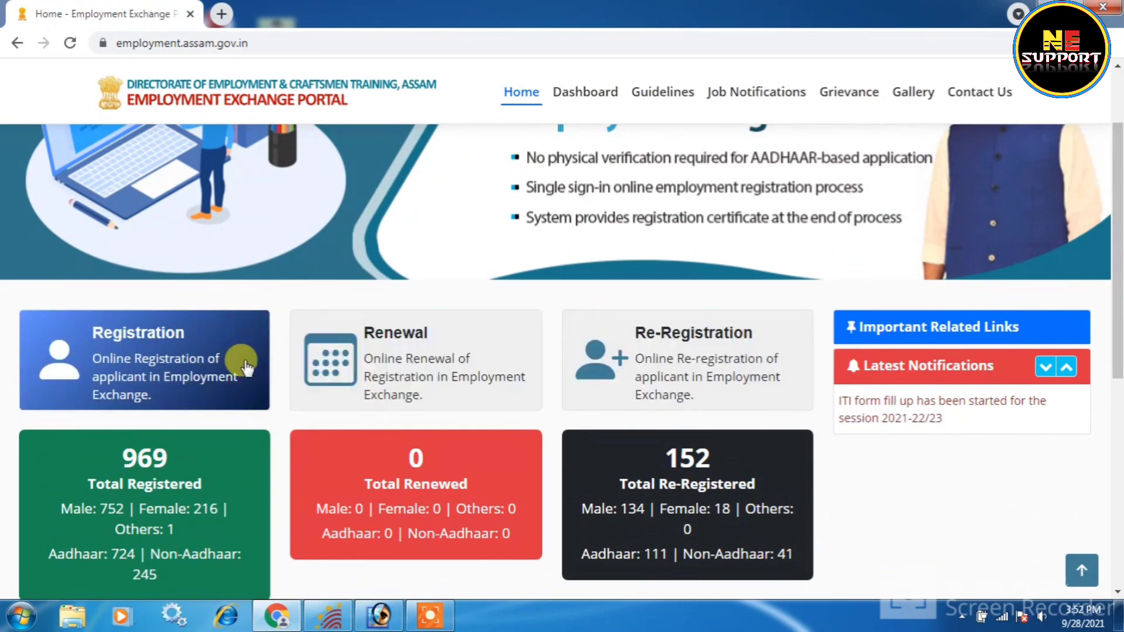
left_click(195, 353)
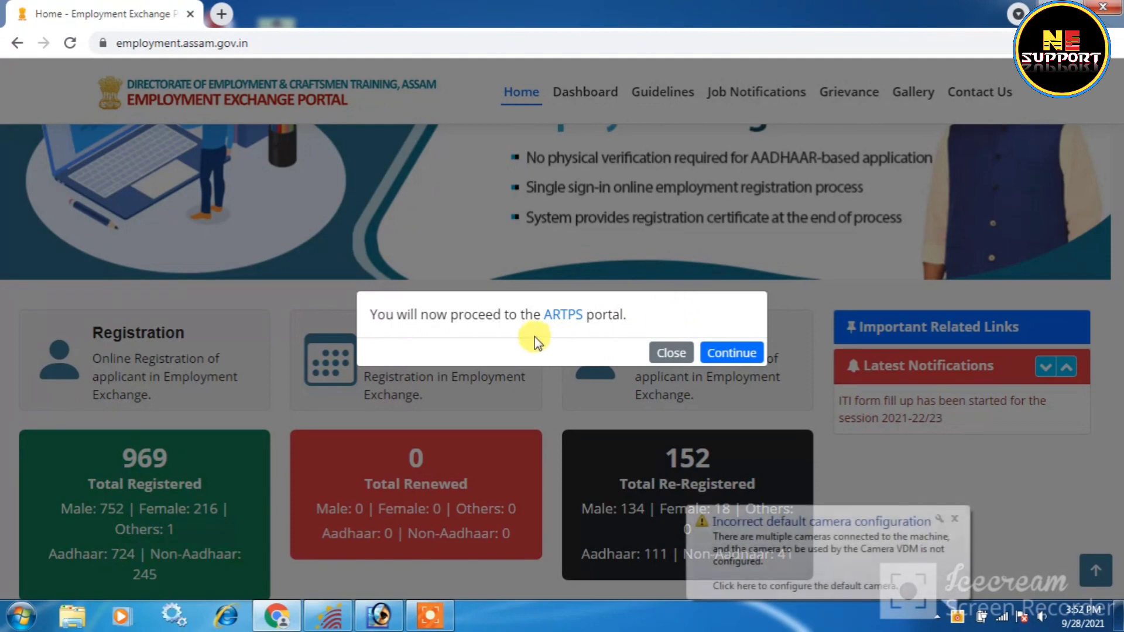
left_click(732, 350)
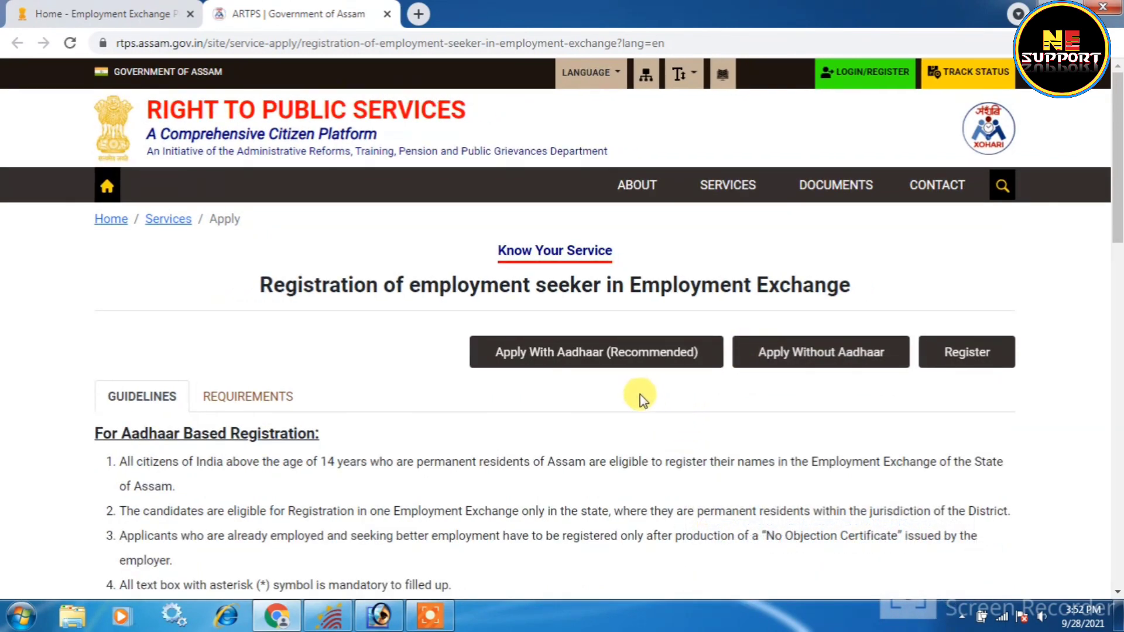
left_click(625, 363)
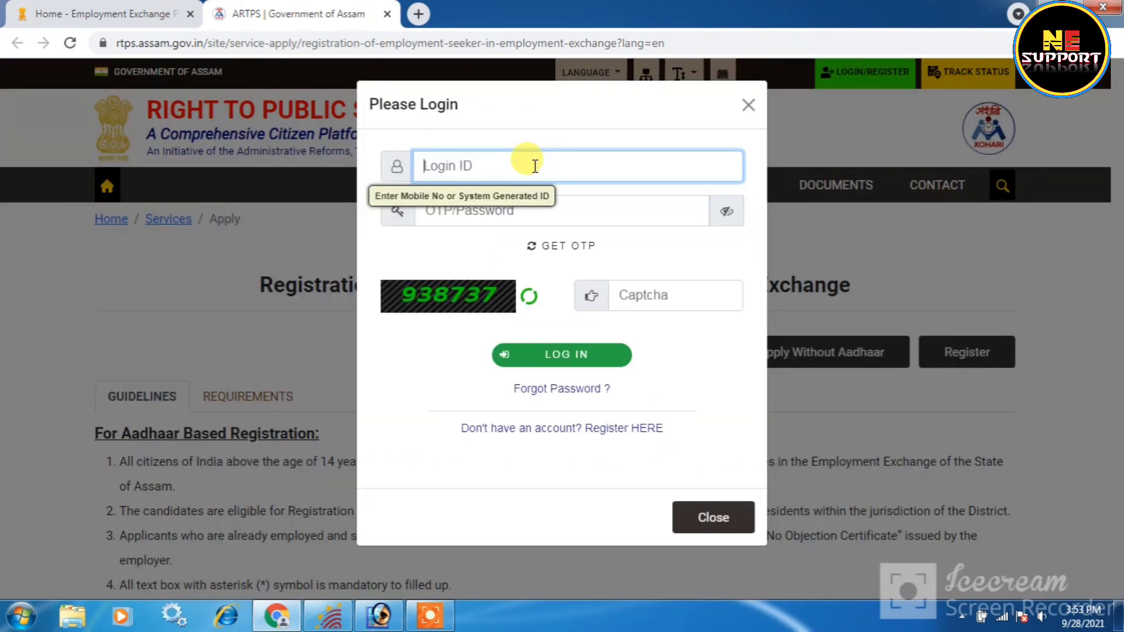
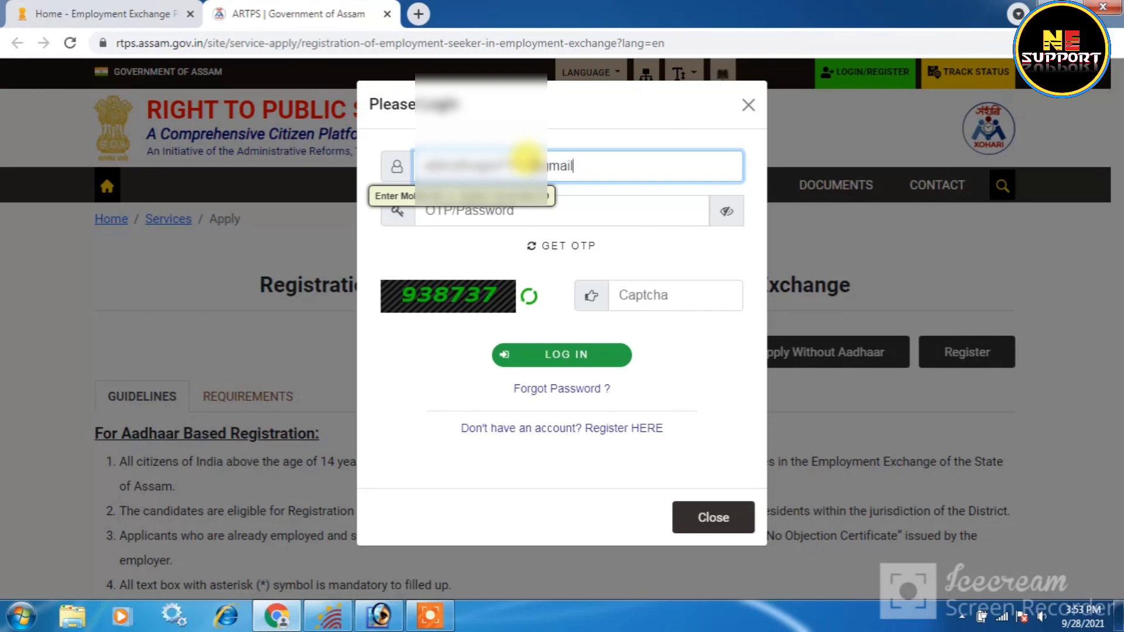
Step: Enter the account password and the displayed captcha, and log in to the application form
left_click(575, 214)
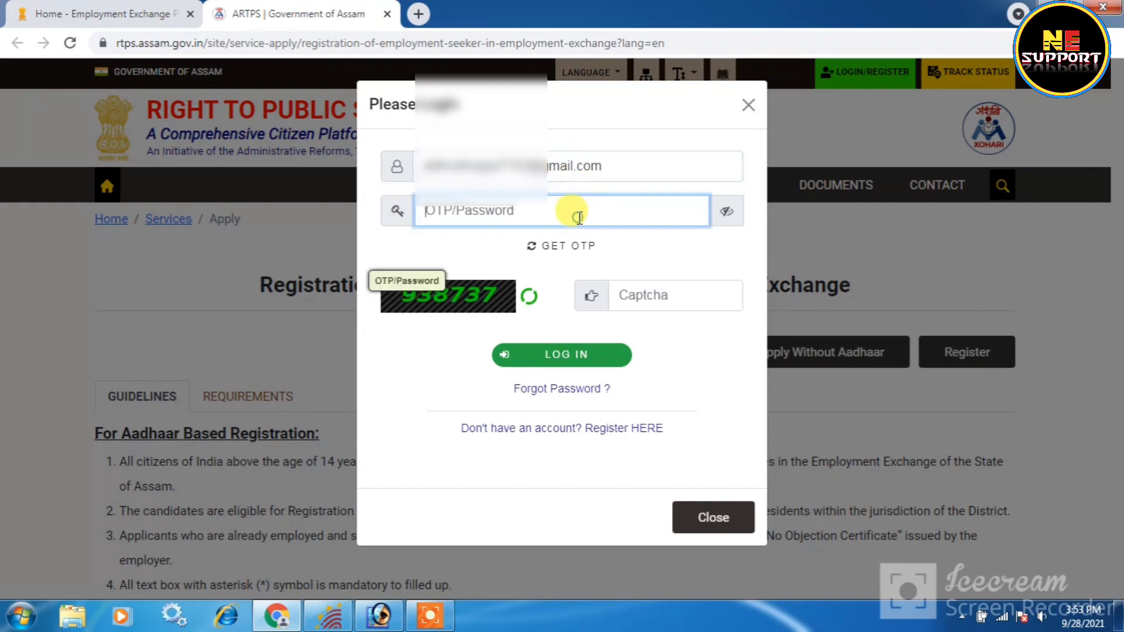
type("•")
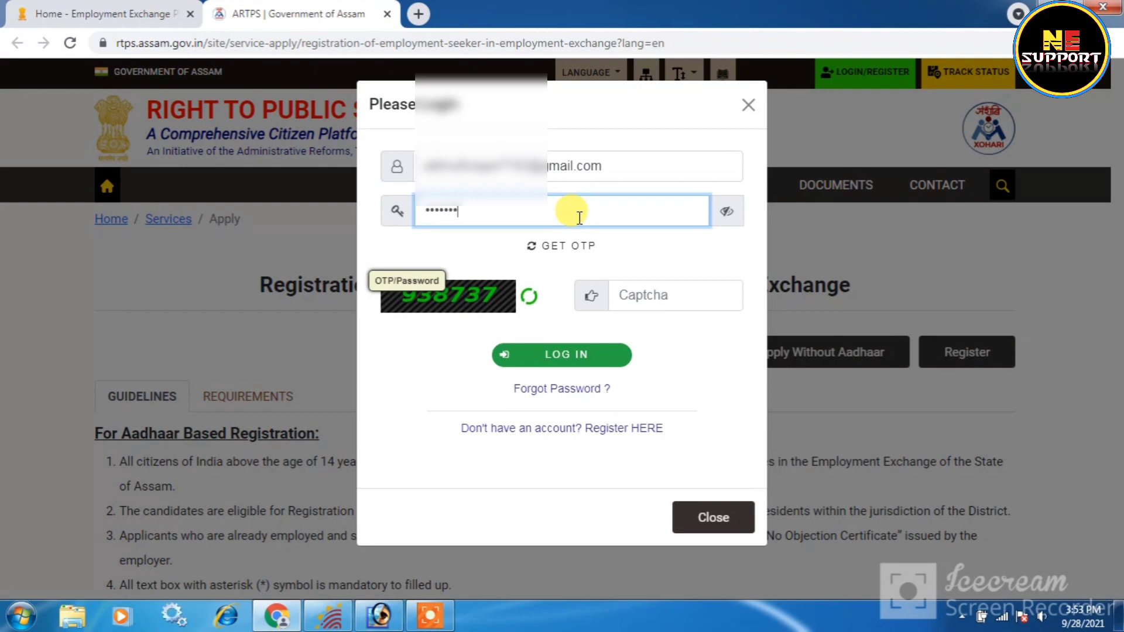
left_click(636, 297)
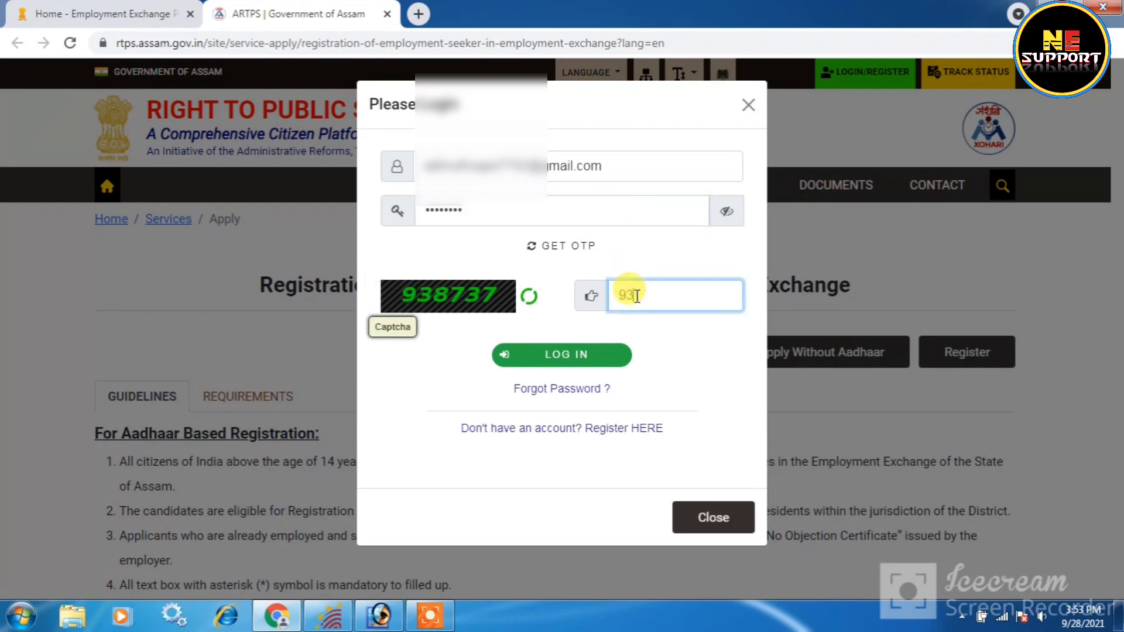
key("Return")
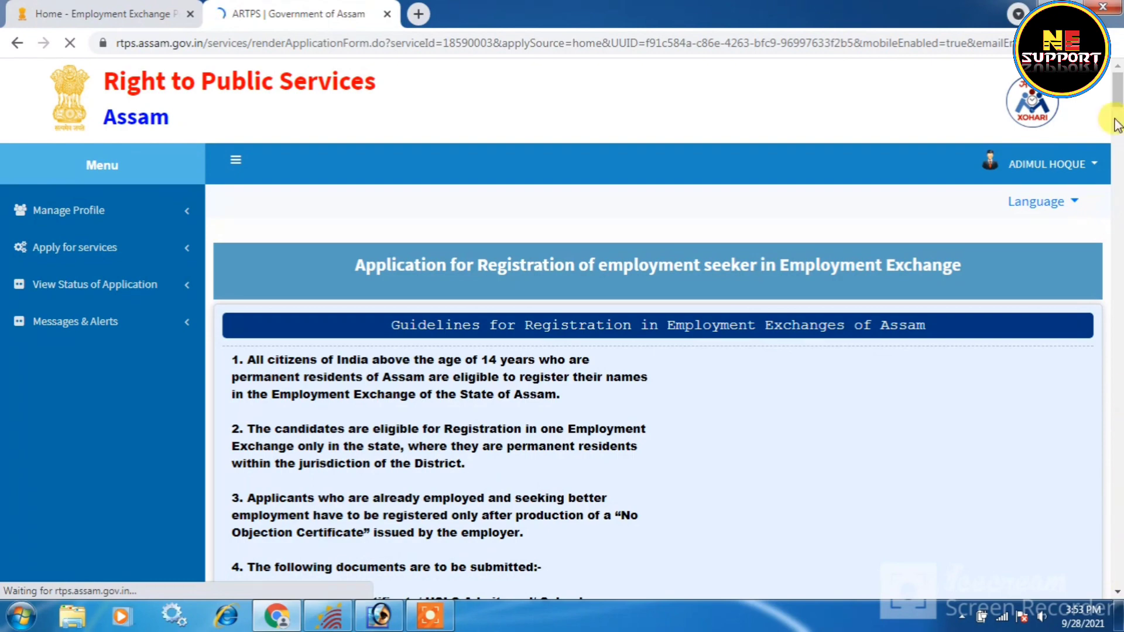
Step: Enter the applicant's Aadhaar number in the Aadhaar details and agree to the Aadhaar authentication consent
scroll(1117, 105, "down", 10)
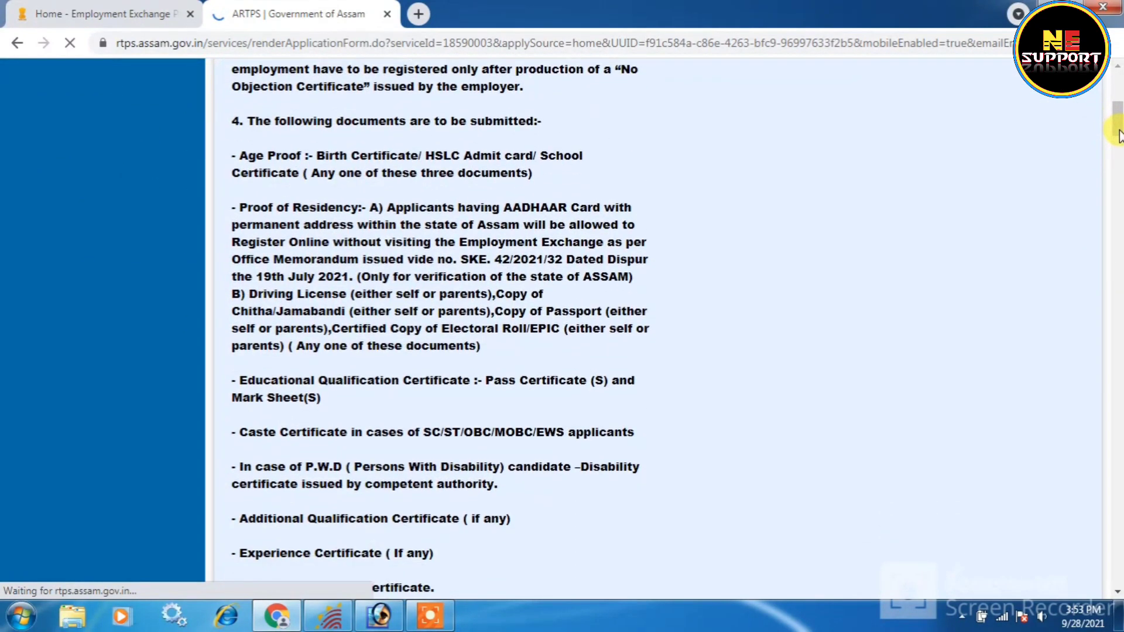
scroll(1120, 147, "down", 15)
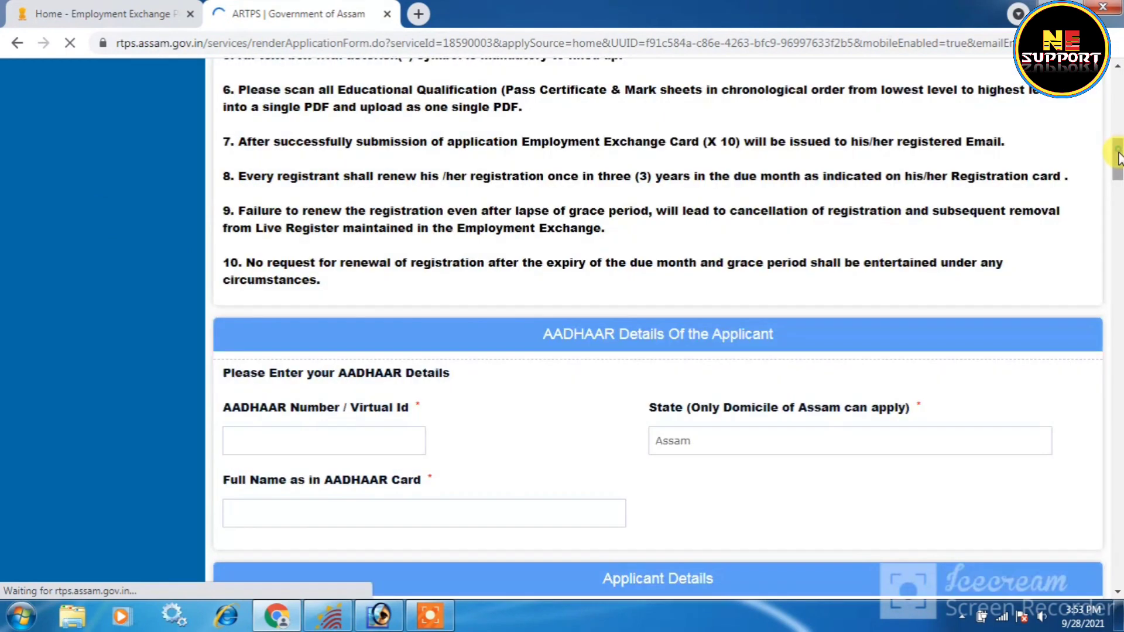
left_click_drag(1120, 185, 1120, 163)
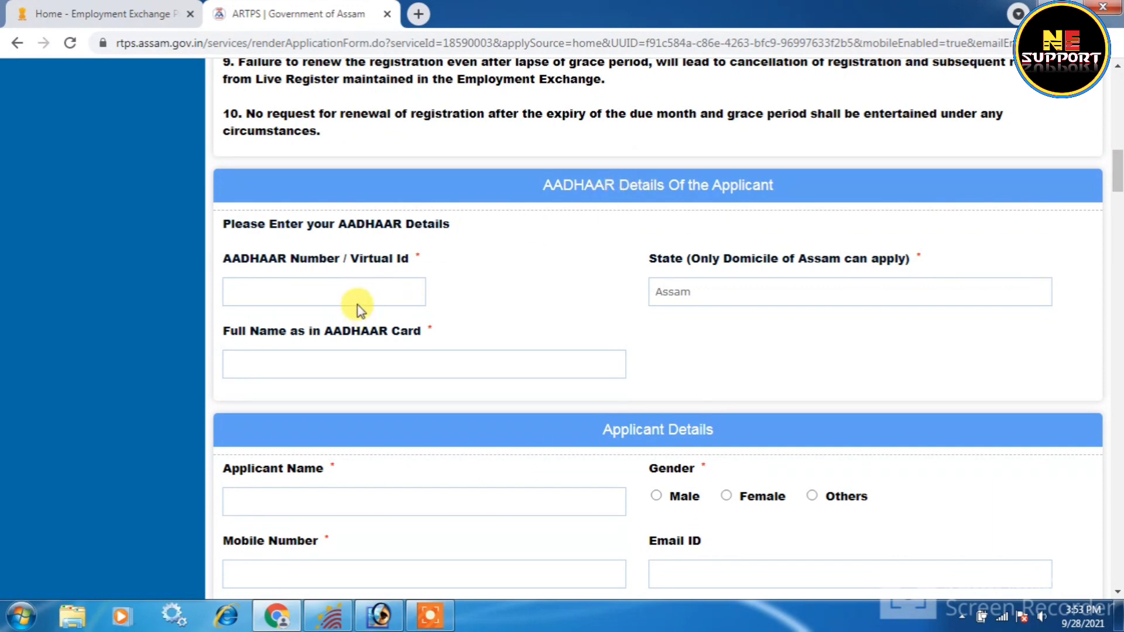
left_click(348, 291)
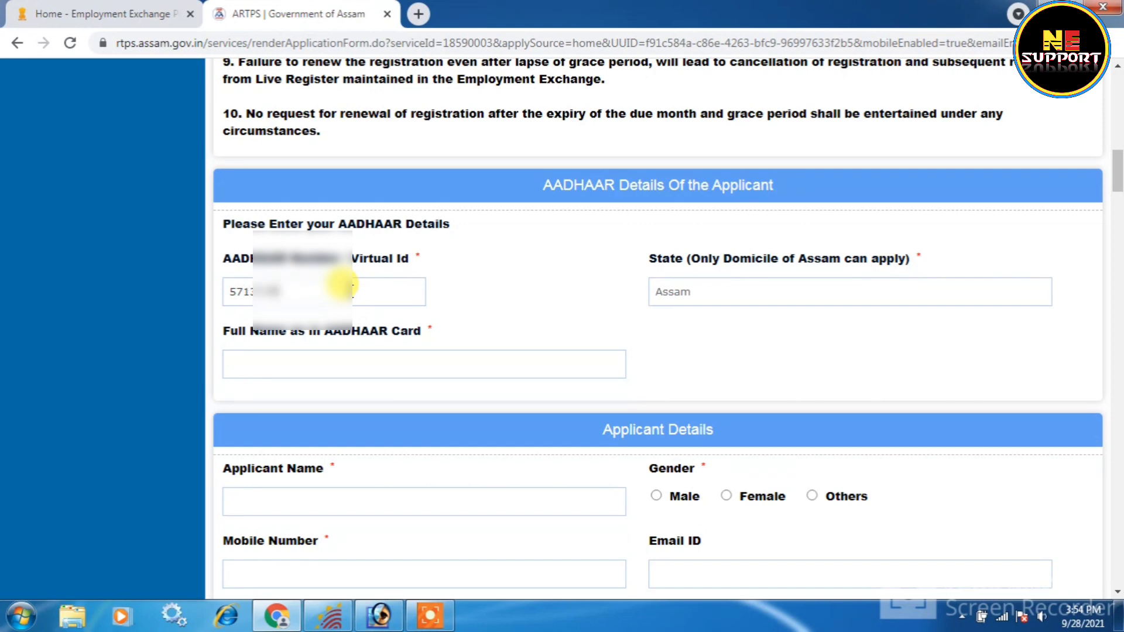
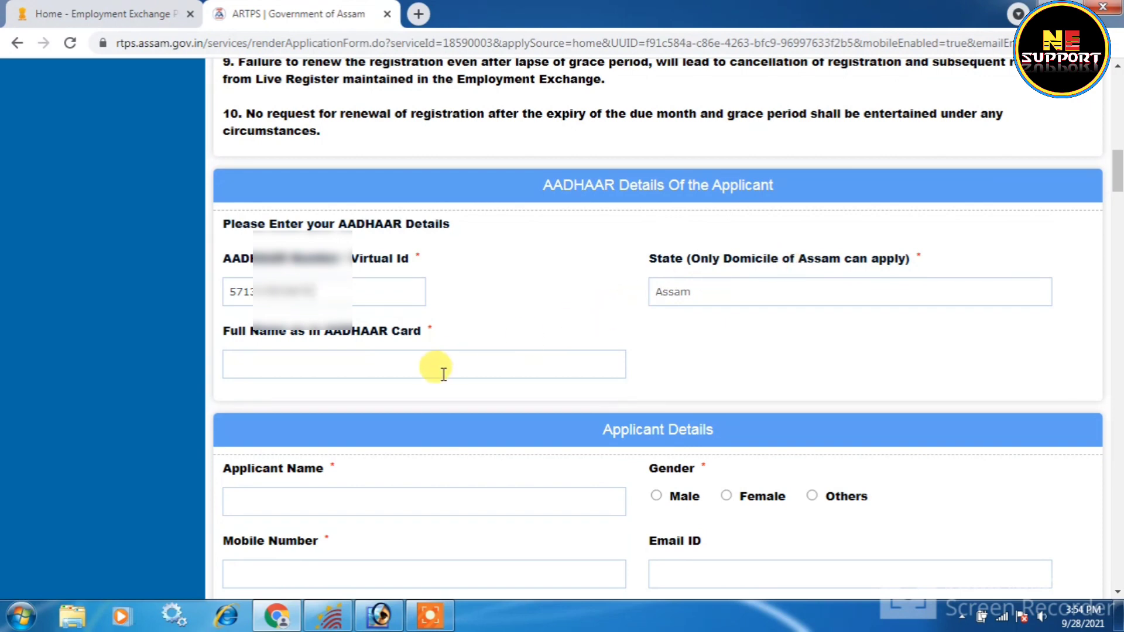
left_click(400, 367)
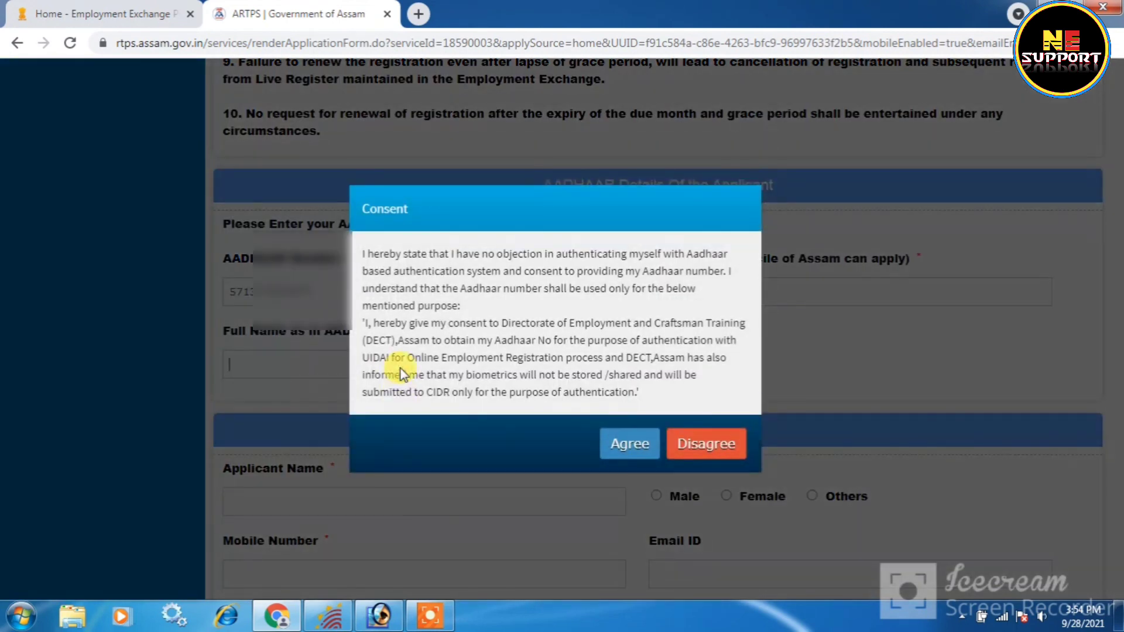
left_click(614, 446)
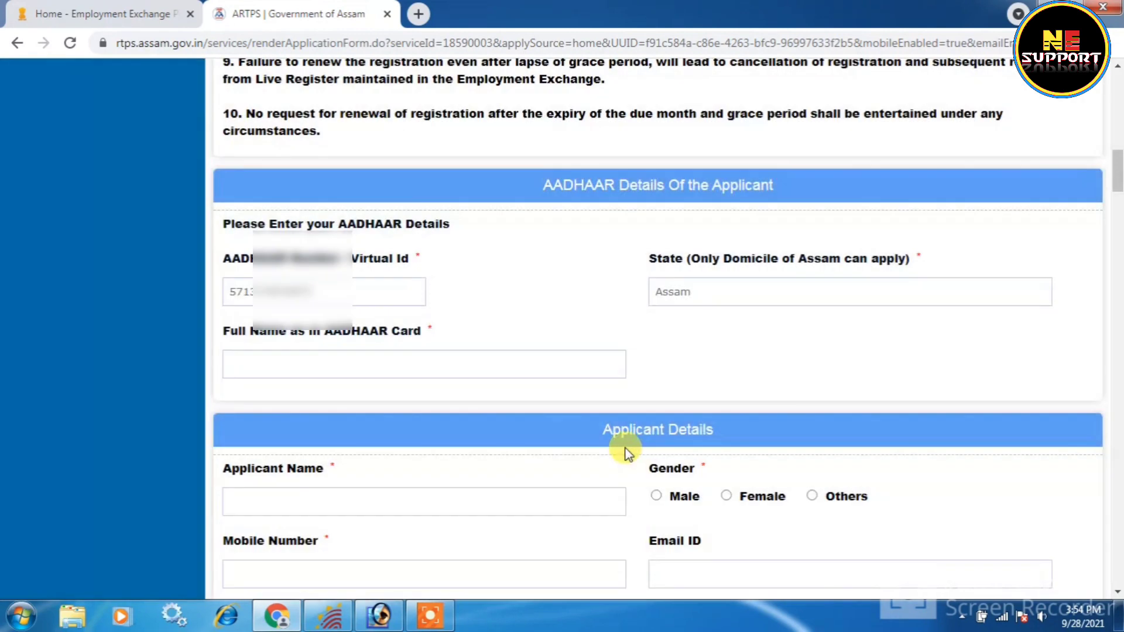
Step: Enter the applicant's full name as printed on the Aadhaar card
left_click(503, 370)
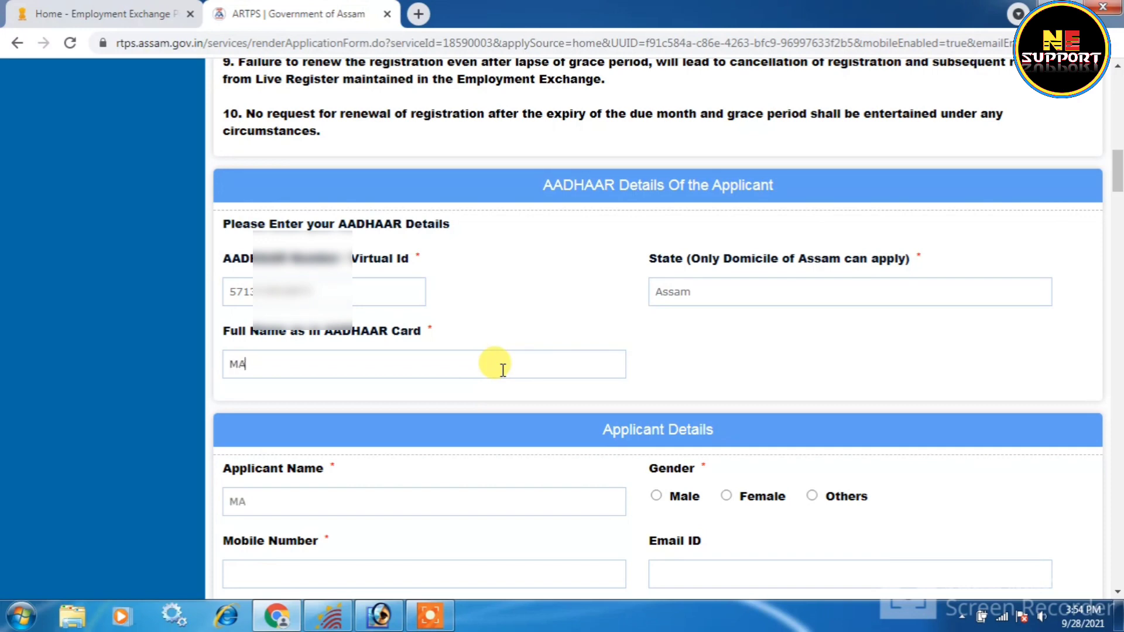
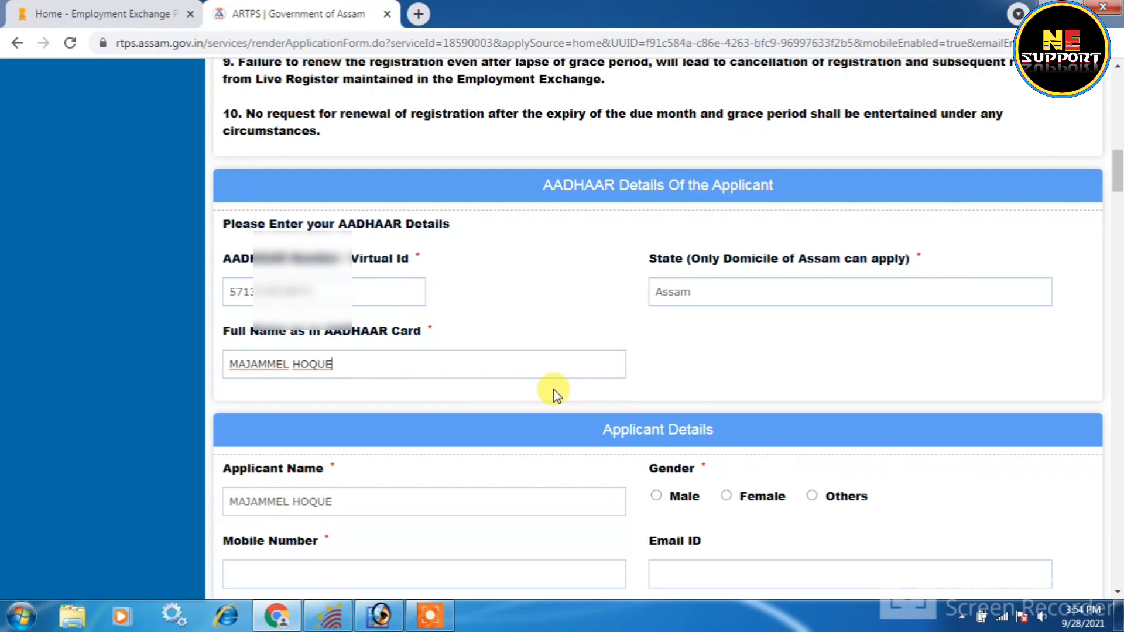
Step: In Applicant Details, set the gender to Male and enter the applicant's mobile number
scroll(1115, 193, "down", 4)
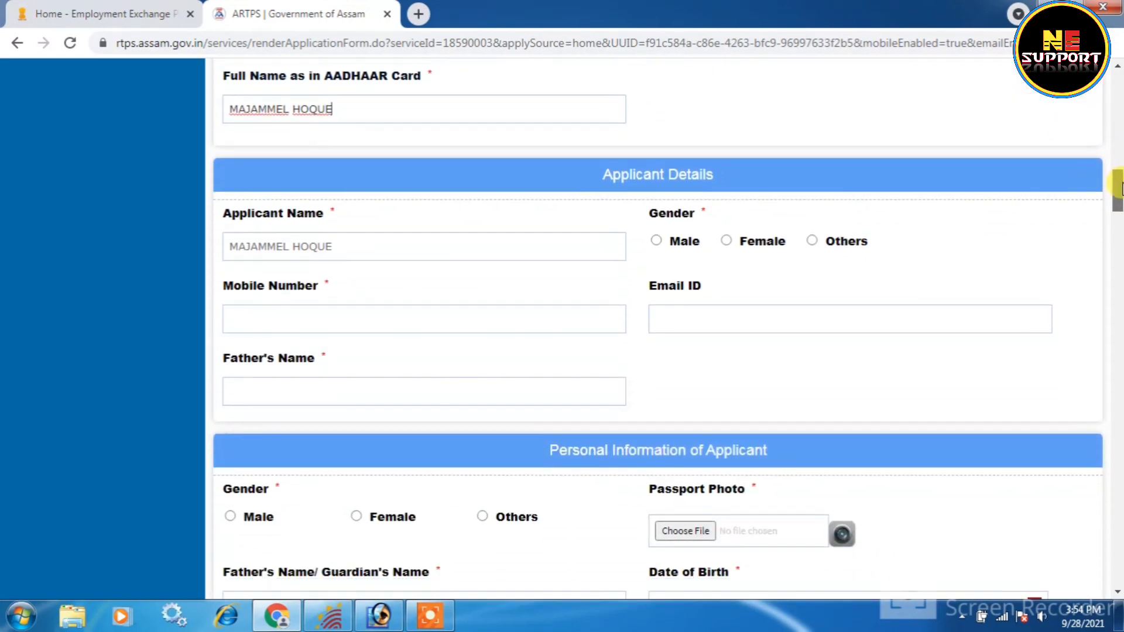
scroll(1118, 187, "down", 1)
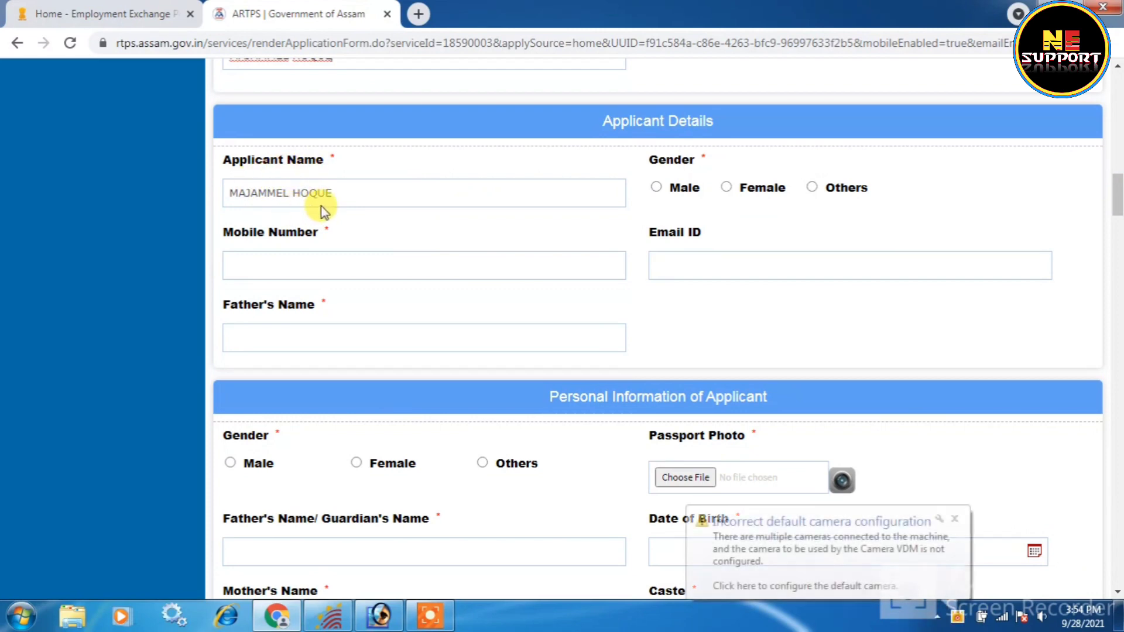
left_click(657, 188)
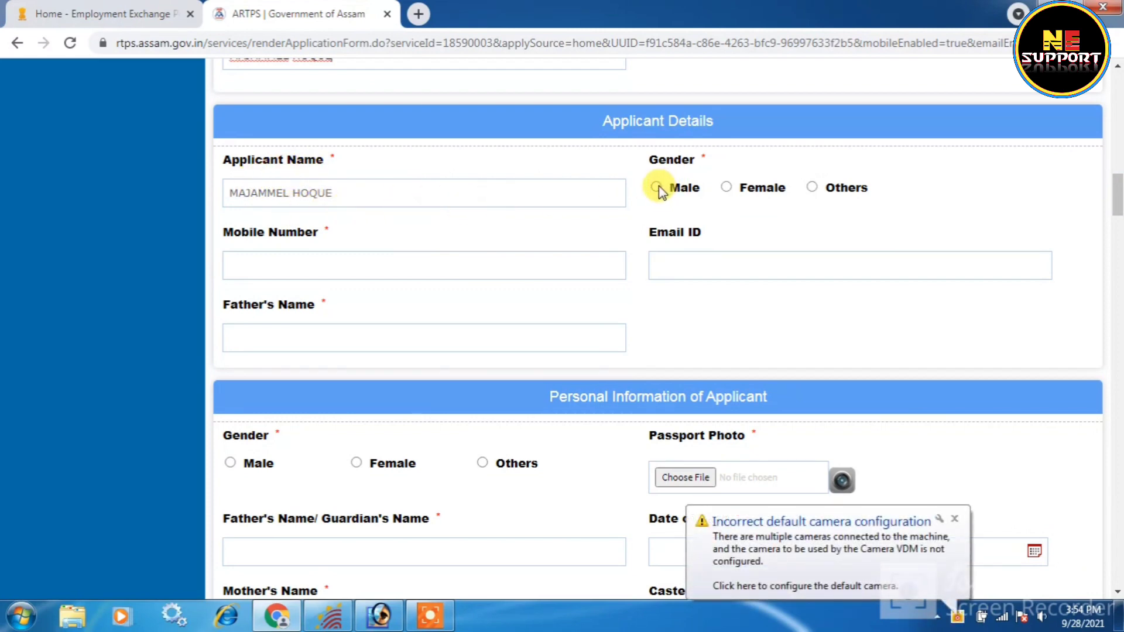
left_click(444, 256)
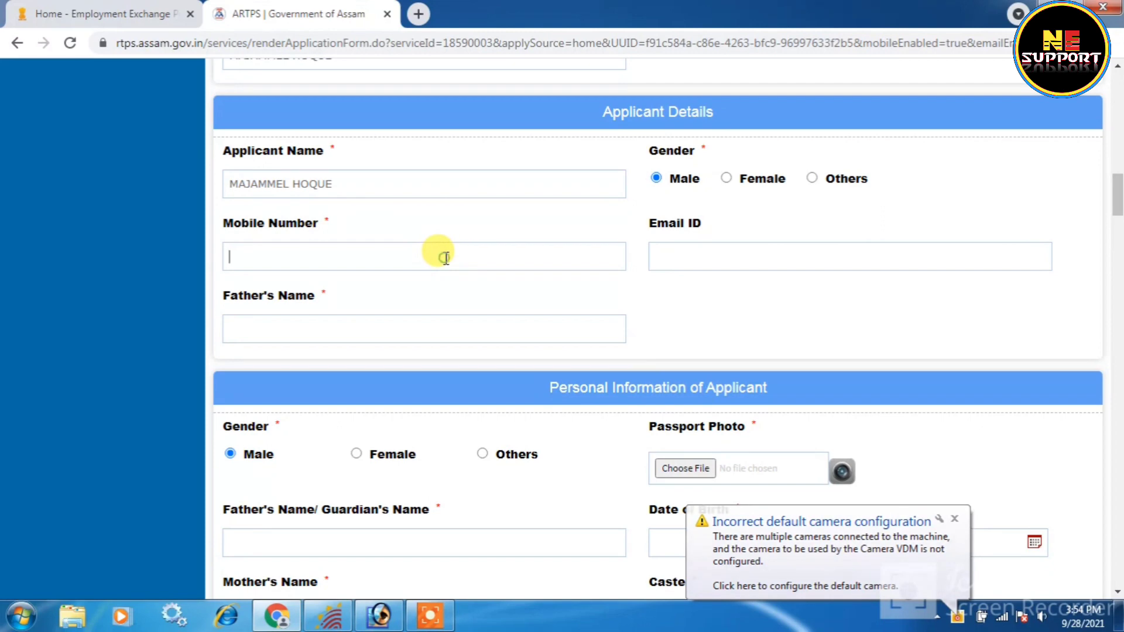
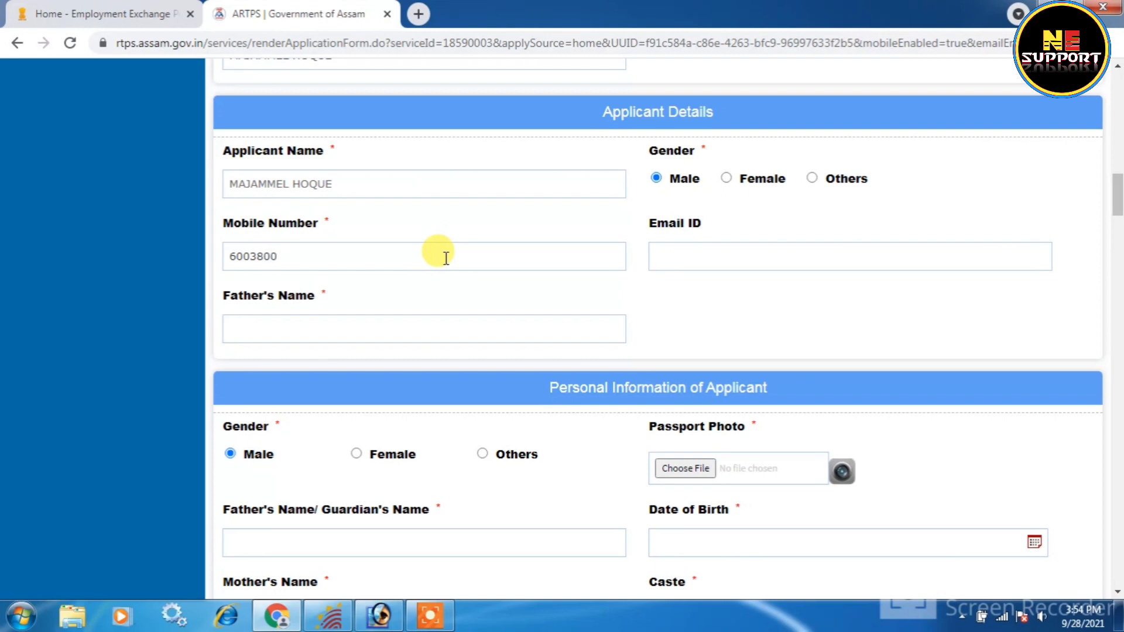
Step: Enter the applicant's email address in the Applicant Details
left_click(722, 253)
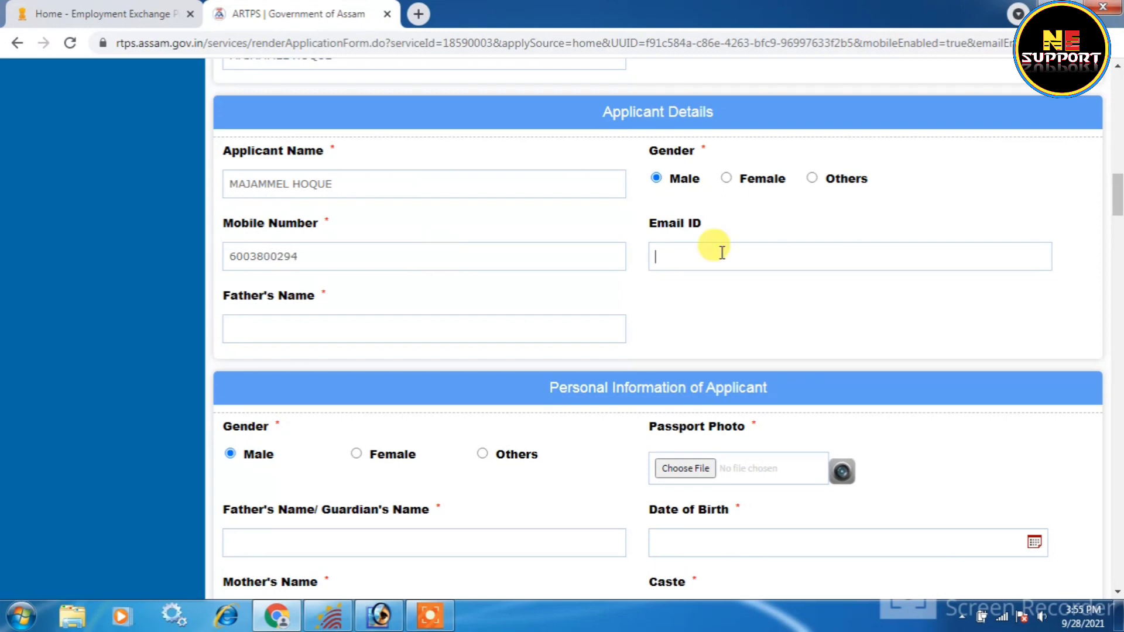
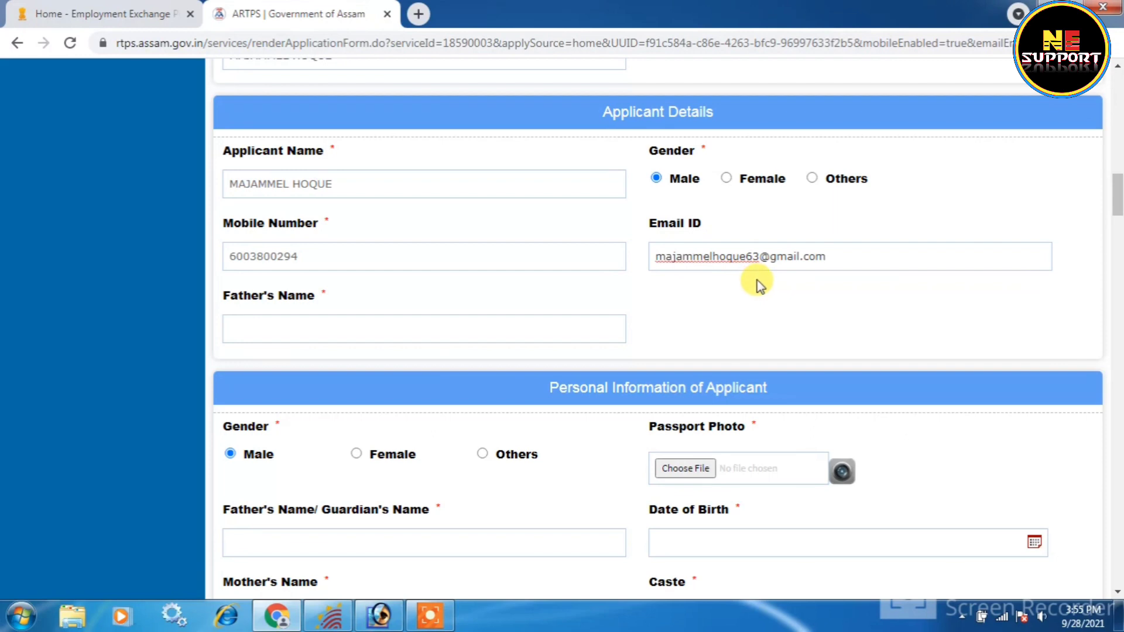
Step: Enter the father's full name in the Applicant Details
left_click(570, 322)
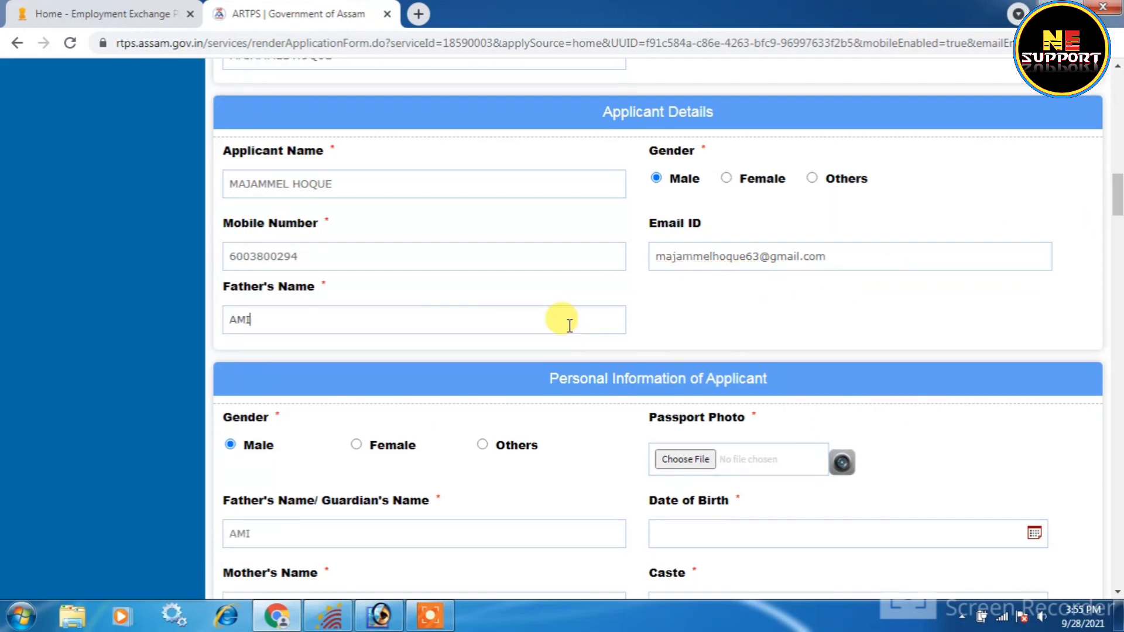
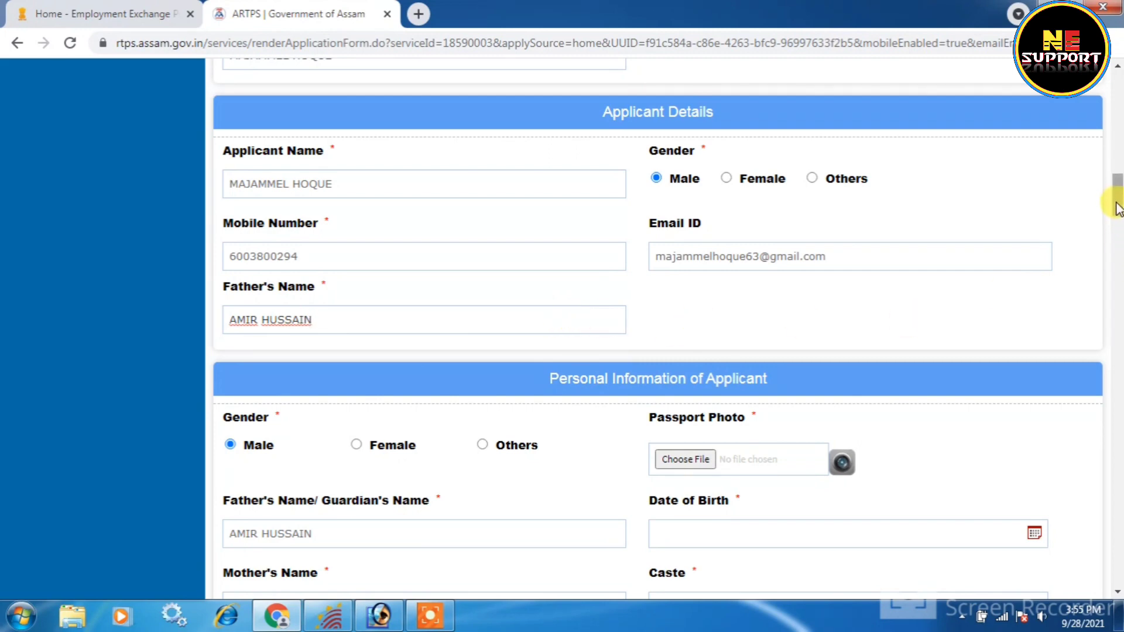
Step: Upload the "photo" image from the applicant's folder inside Employment Exchange on the Desktop as the passport photo
scroll(1118, 208, "down", 3)
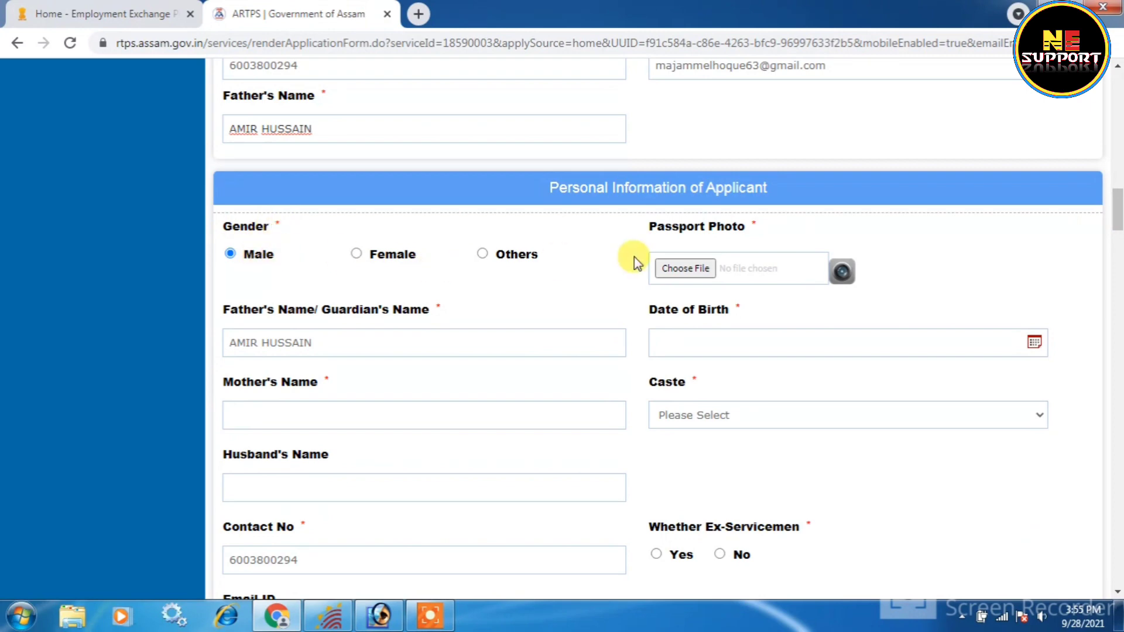
left_click(692, 270)
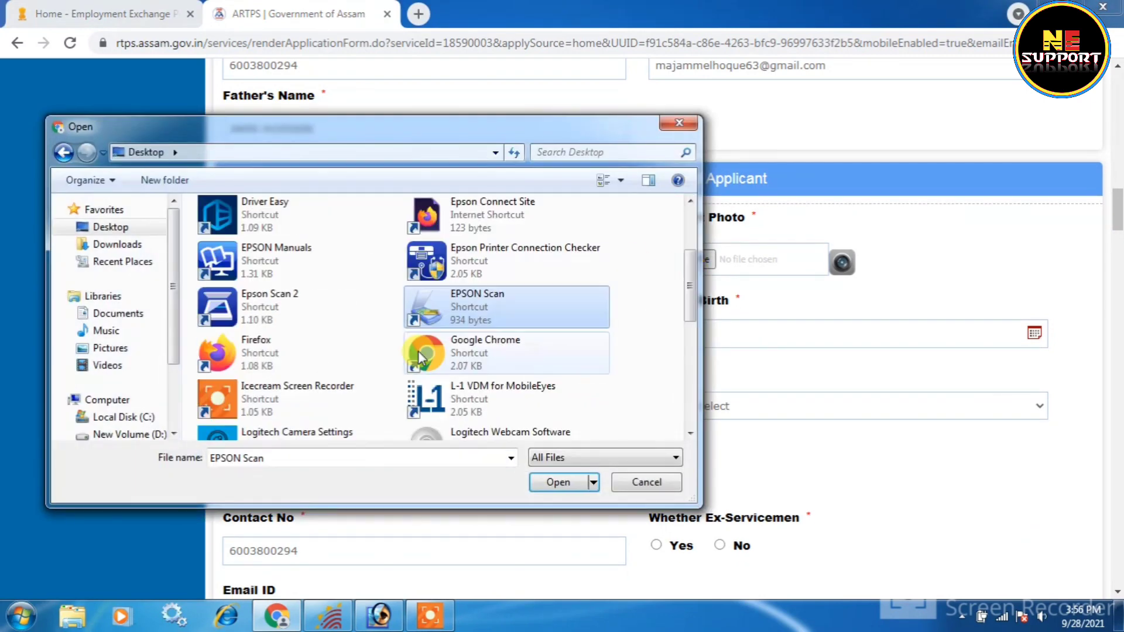
double_click(319, 221)
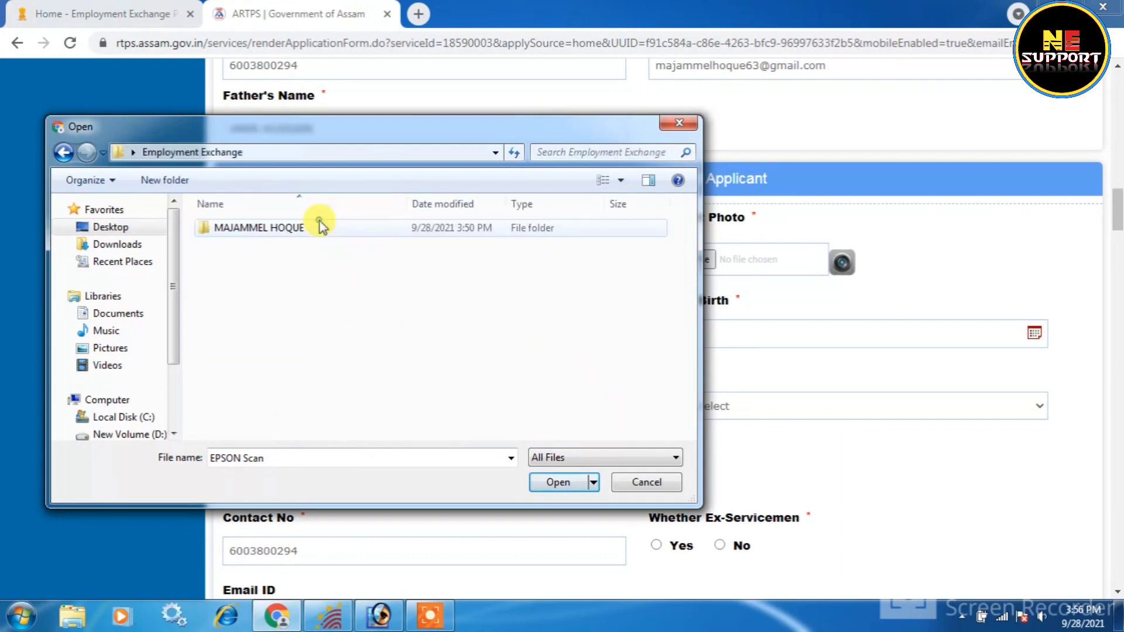
double_click(308, 234)
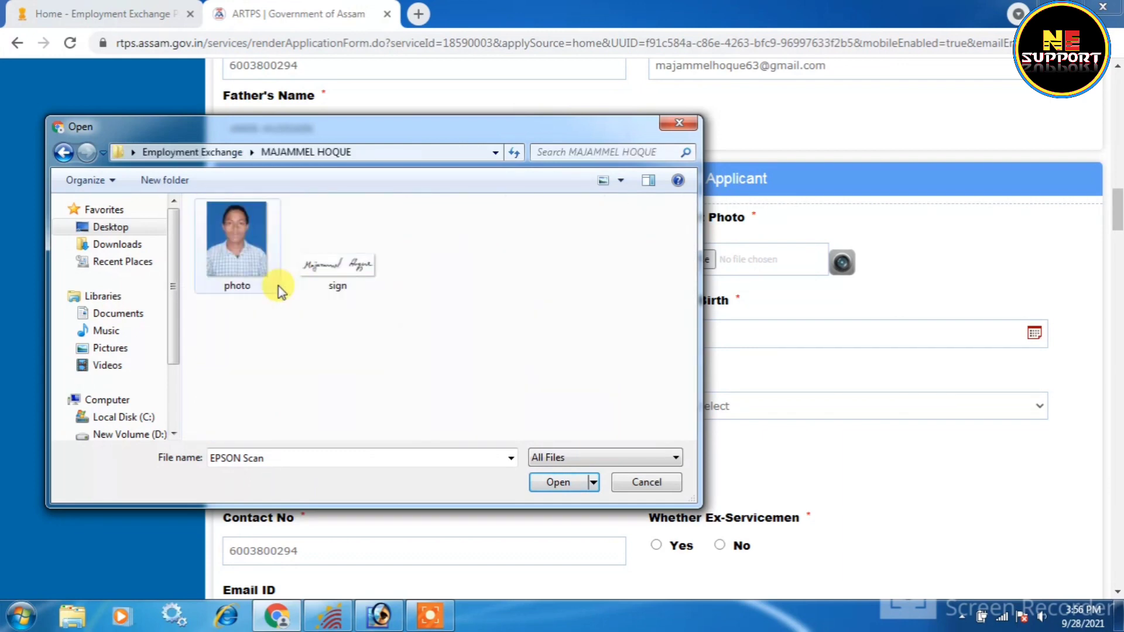
double_click(240, 240)
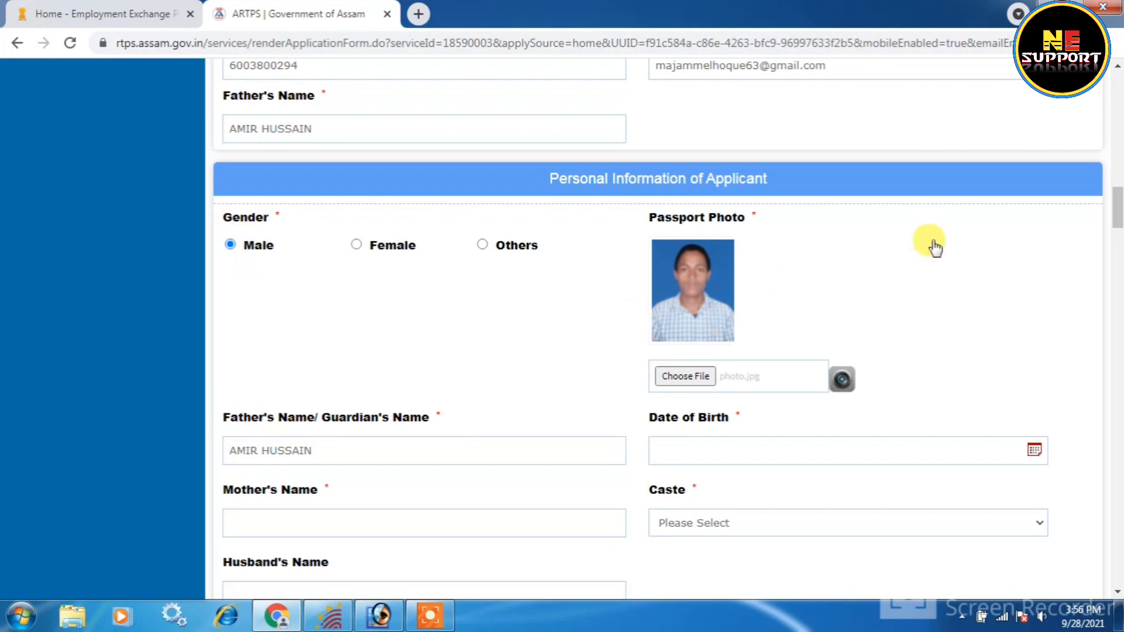
Step: Set the applicant's date of birth in the Personal Information section
left_click_drag(1116, 216, 1118, 234)
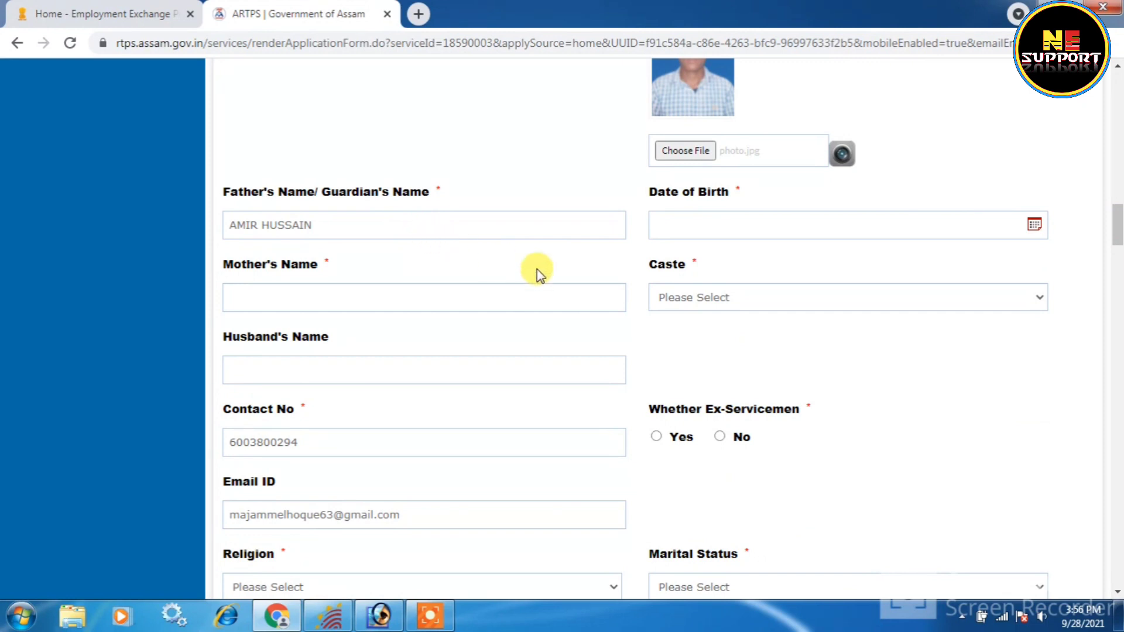
left_click(679, 222)
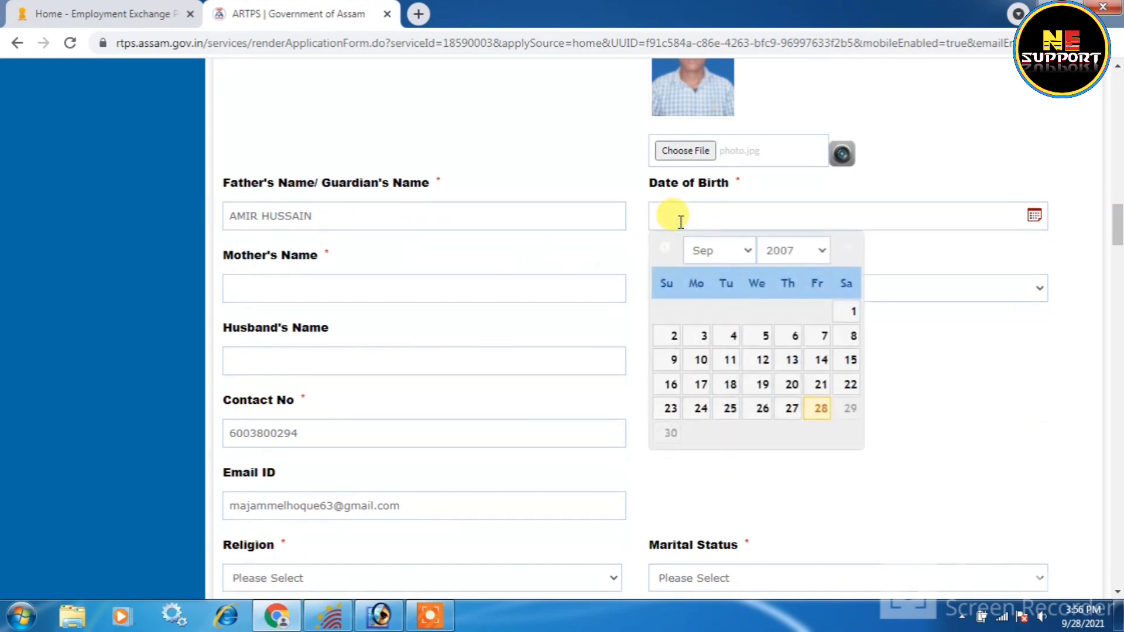
left_click(791, 250)
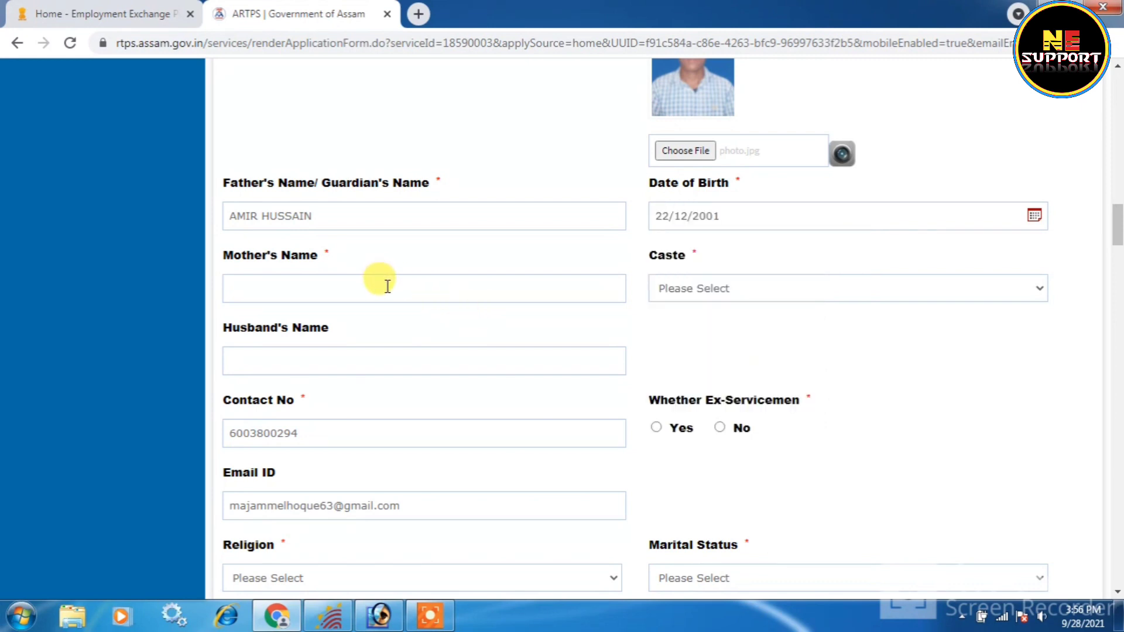
Step: Enter the mother's full name in the Personal Information section
left_click(387, 286)
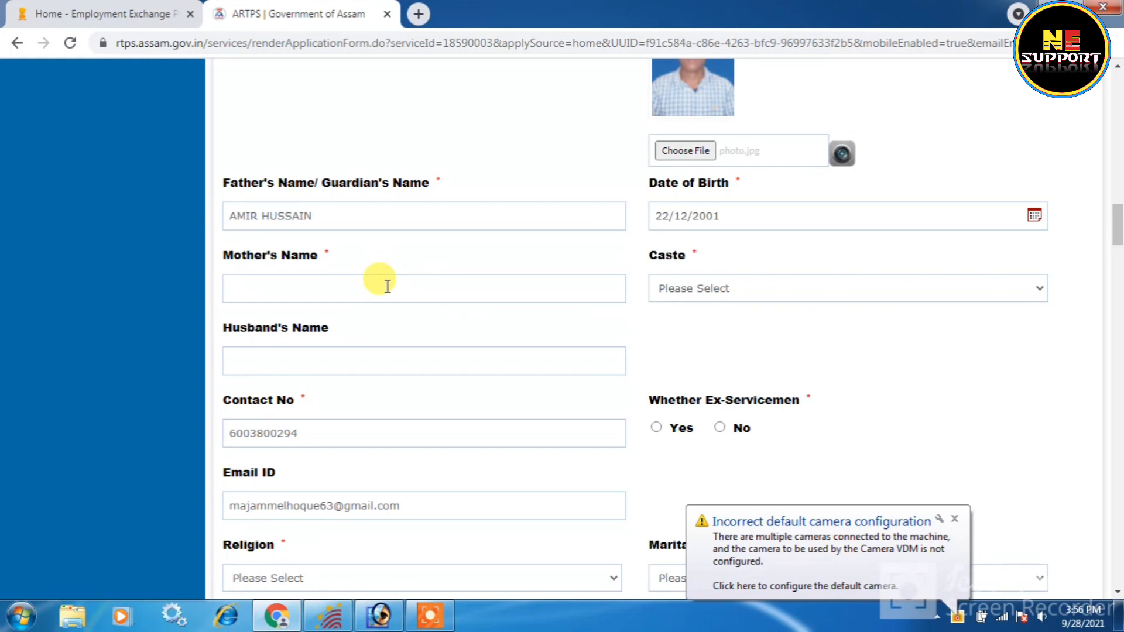
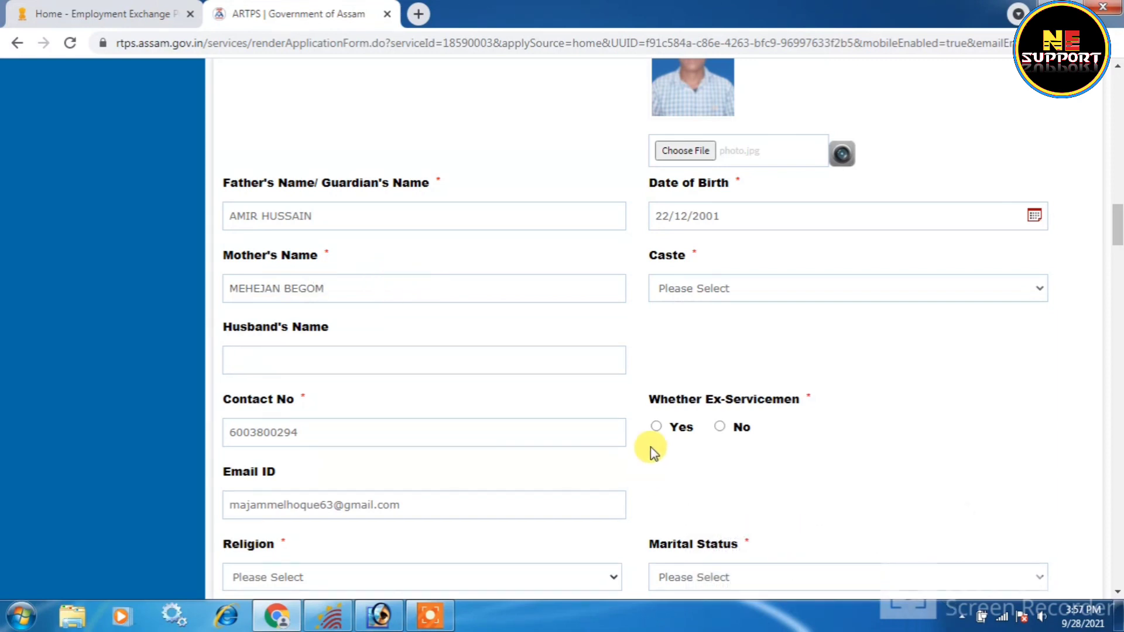
Step: Set the caste to General and answer No for Economically Weaker Section
left_click(711, 290)
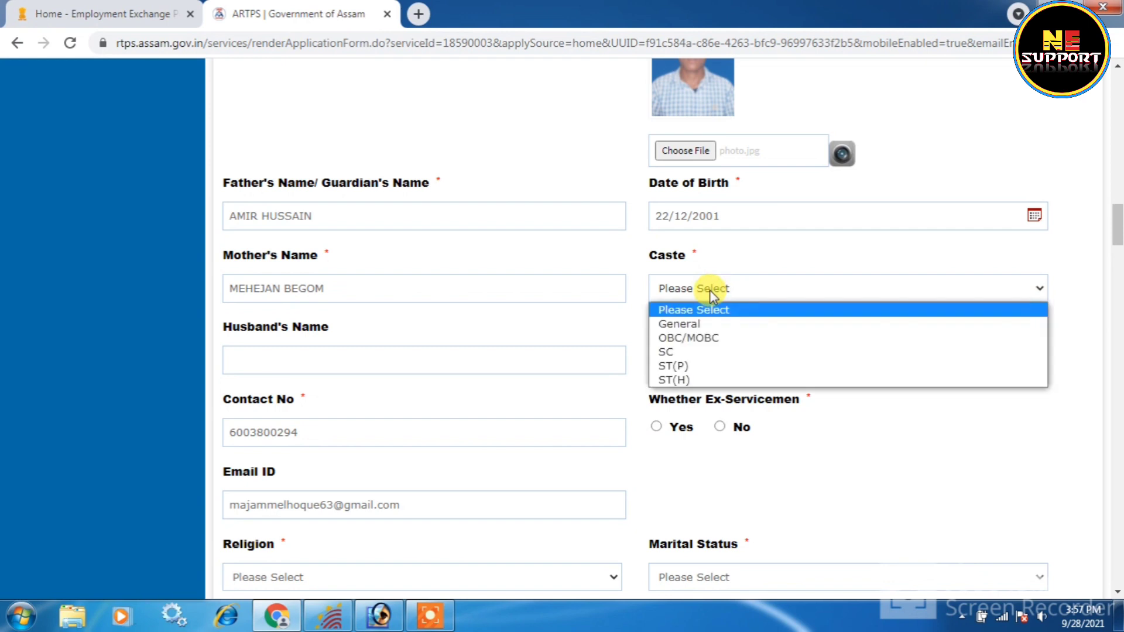
left_click(702, 325)
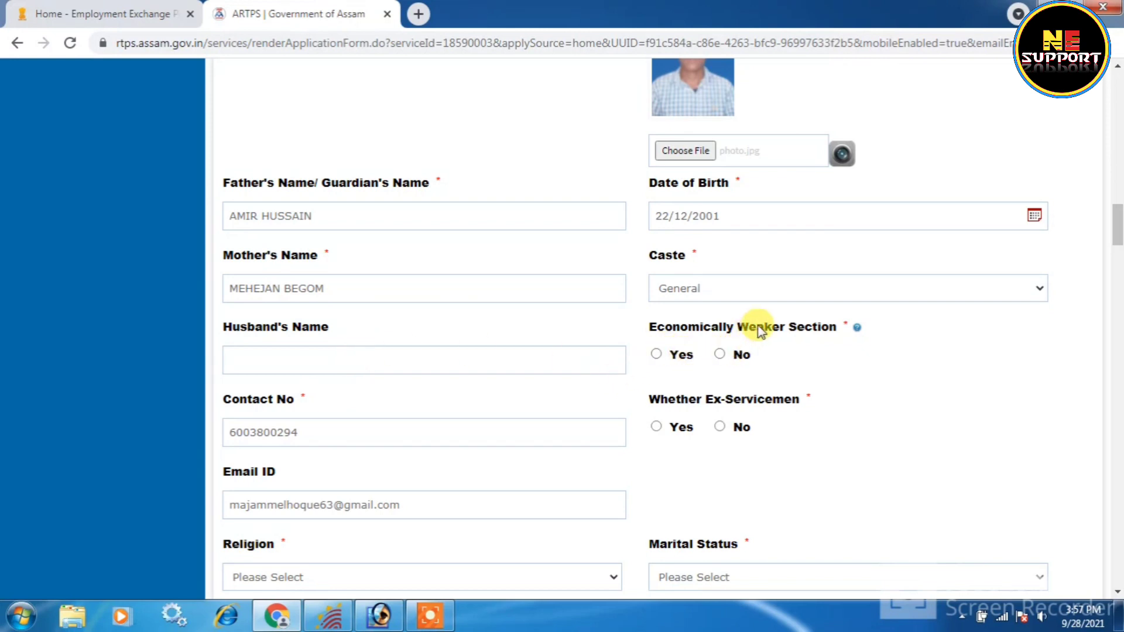
left_click(721, 356)
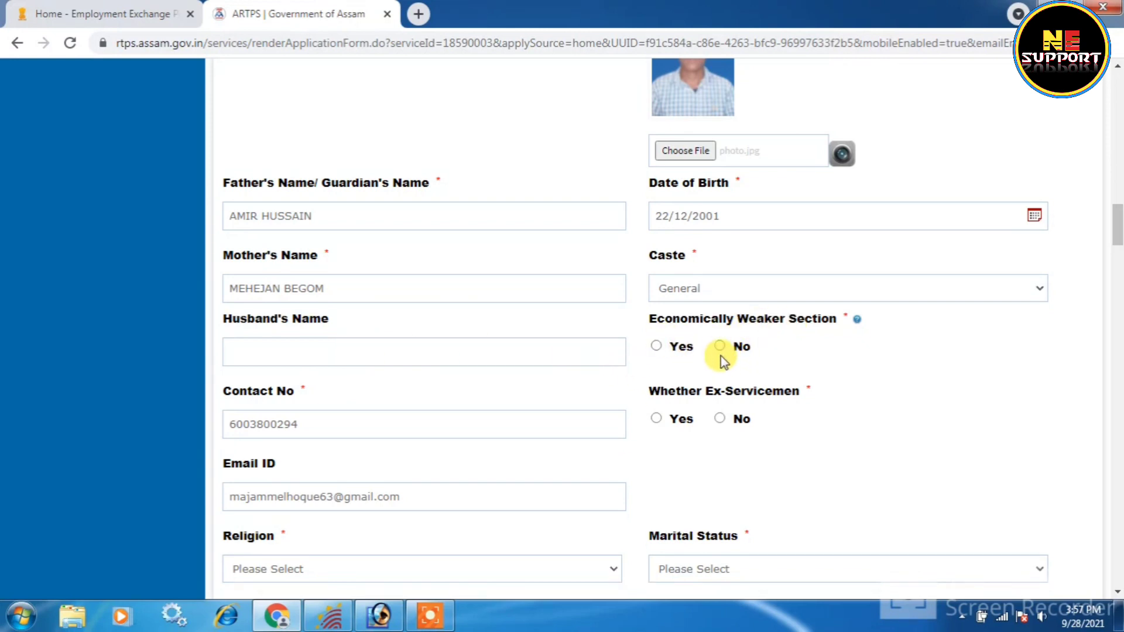
Step: Answer No for both Economically Weaker Section and Whether Ex-Servicemen
left_click(720, 346)
left_click(722, 418)
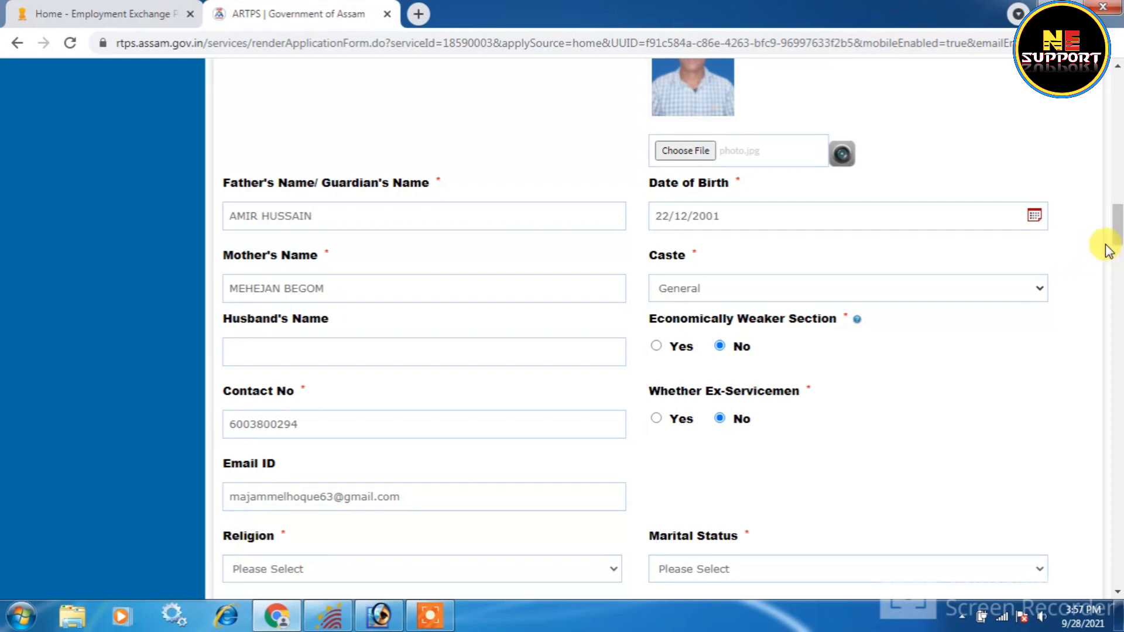
Step: Set the religion to Islam and the marital status to Single in the Personal Information section
left_click_drag(1119, 242, 1120, 264)
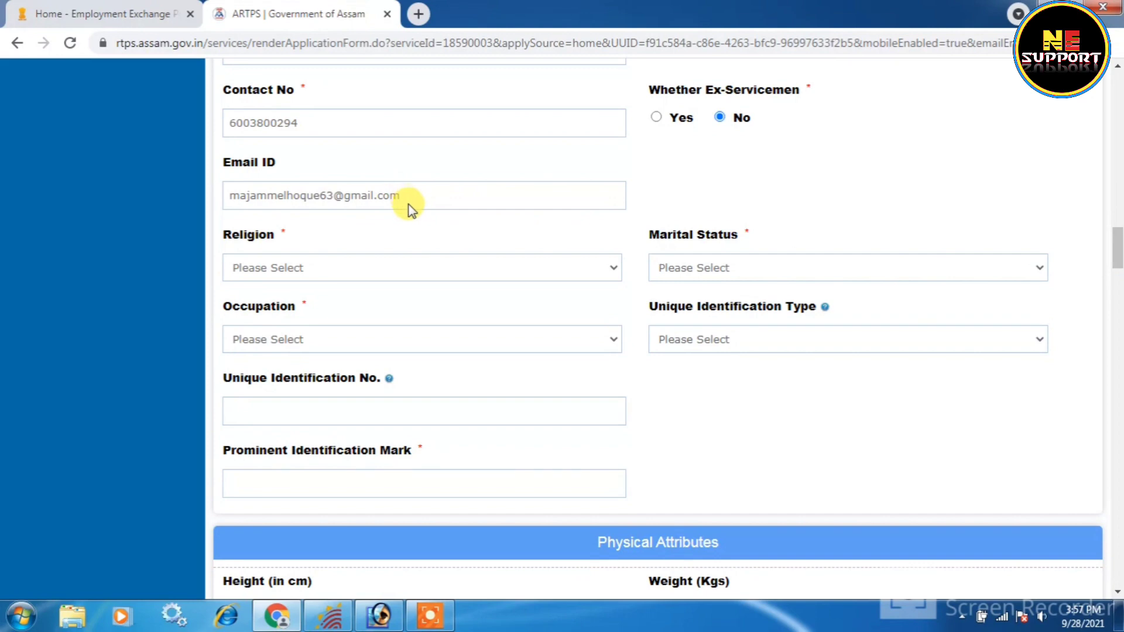
left_click(364, 275)
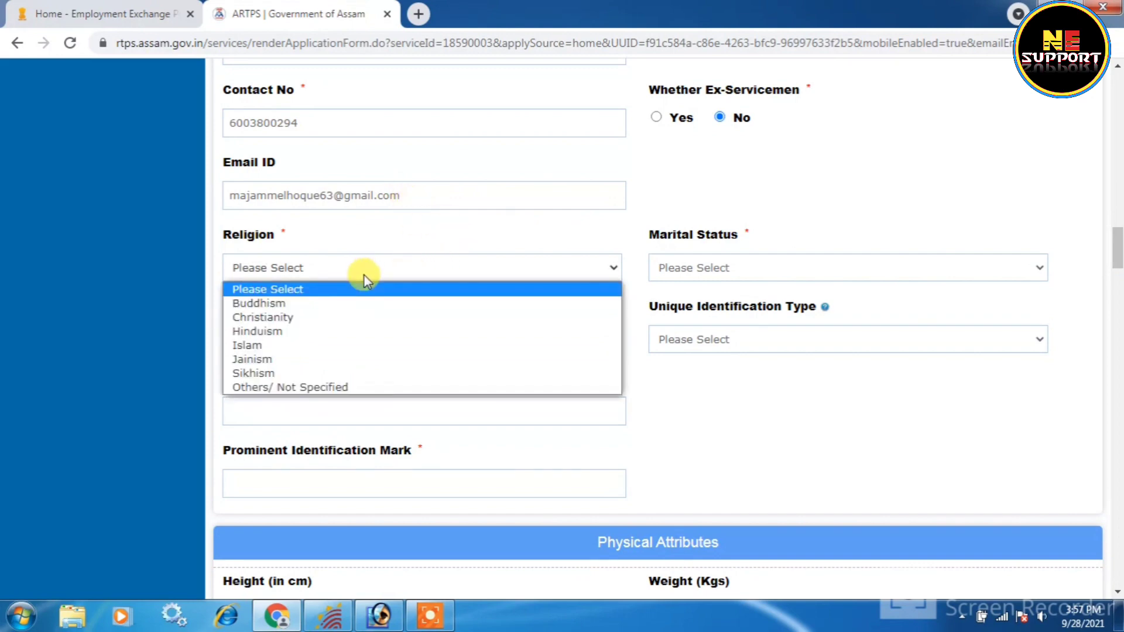
left_click(329, 347)
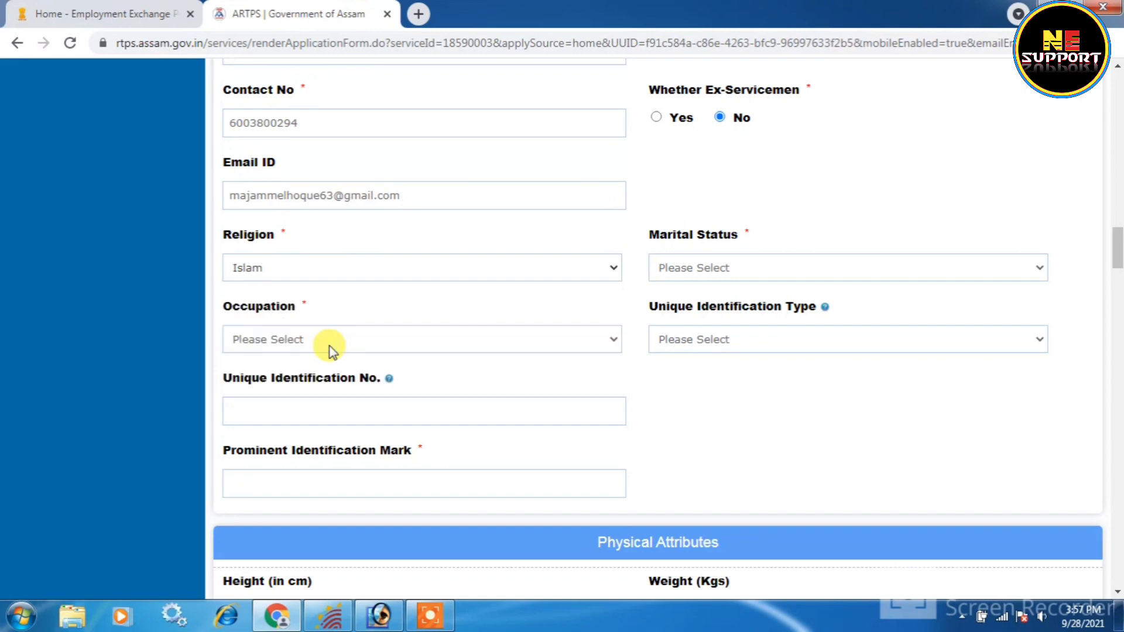
left_click(693, 271)
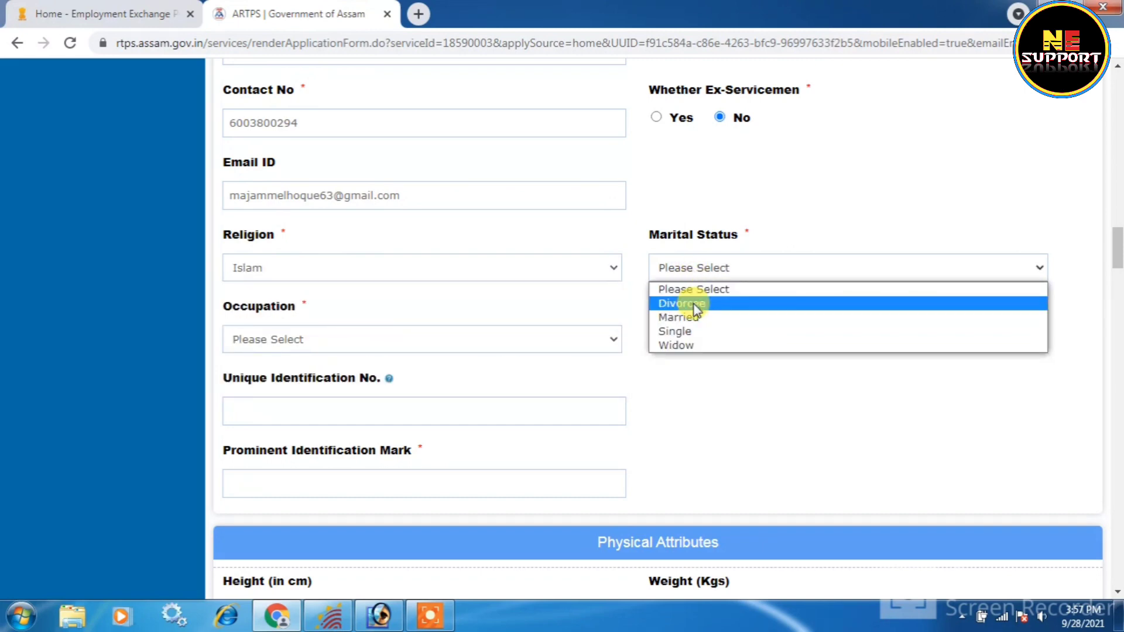
left_click(684, 330)
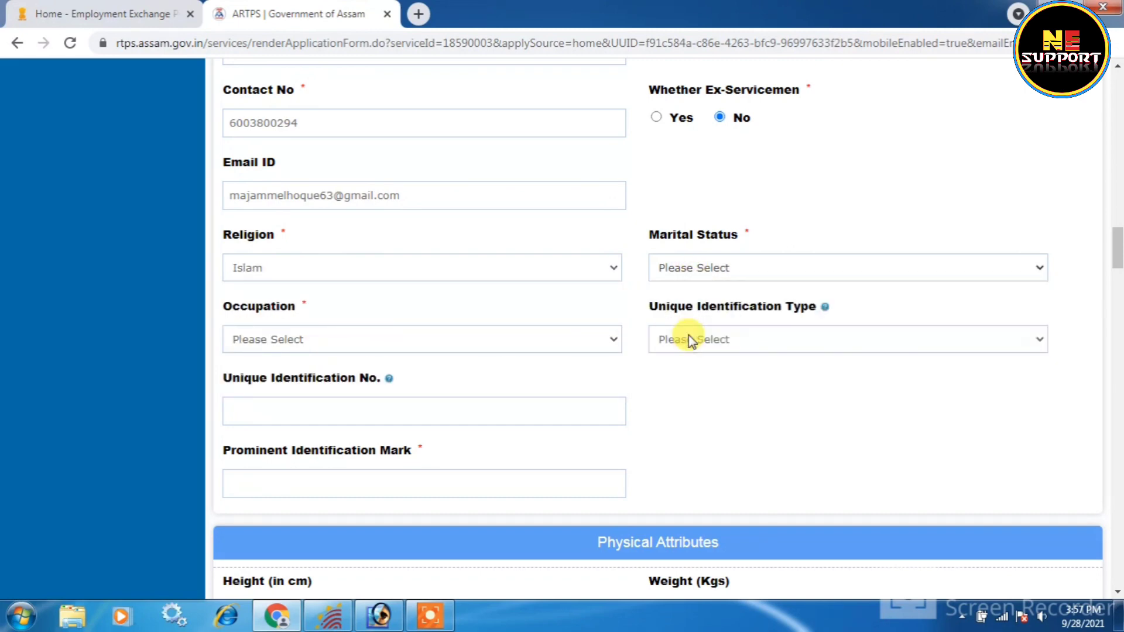
Step: Set the applicant's occupation to Student
left_click(476, 344)
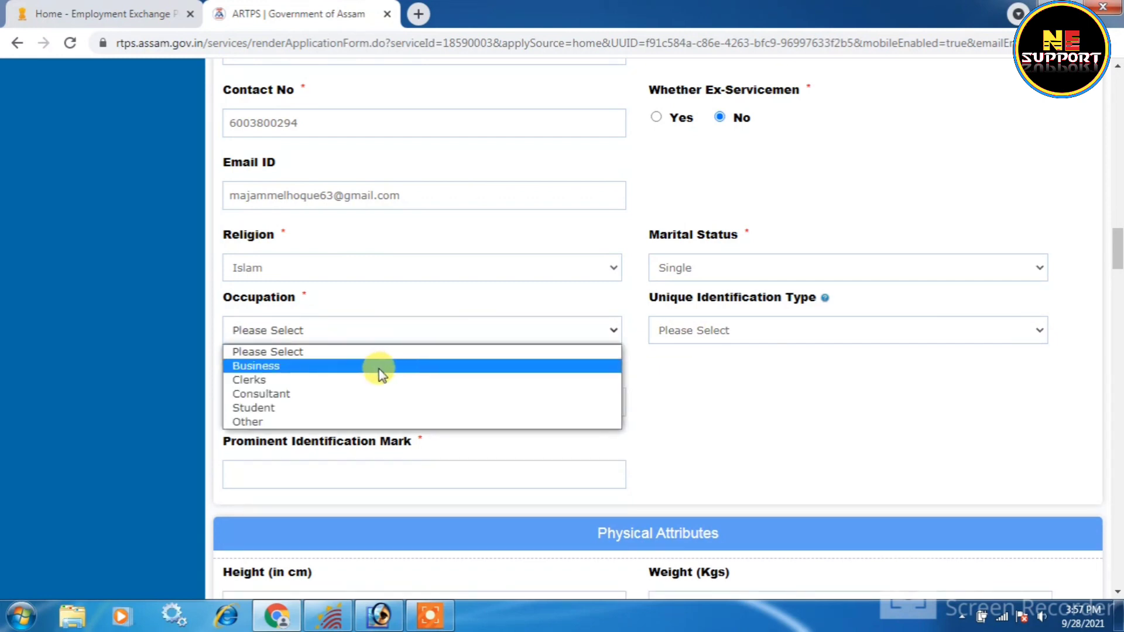
left_click(320, 410)
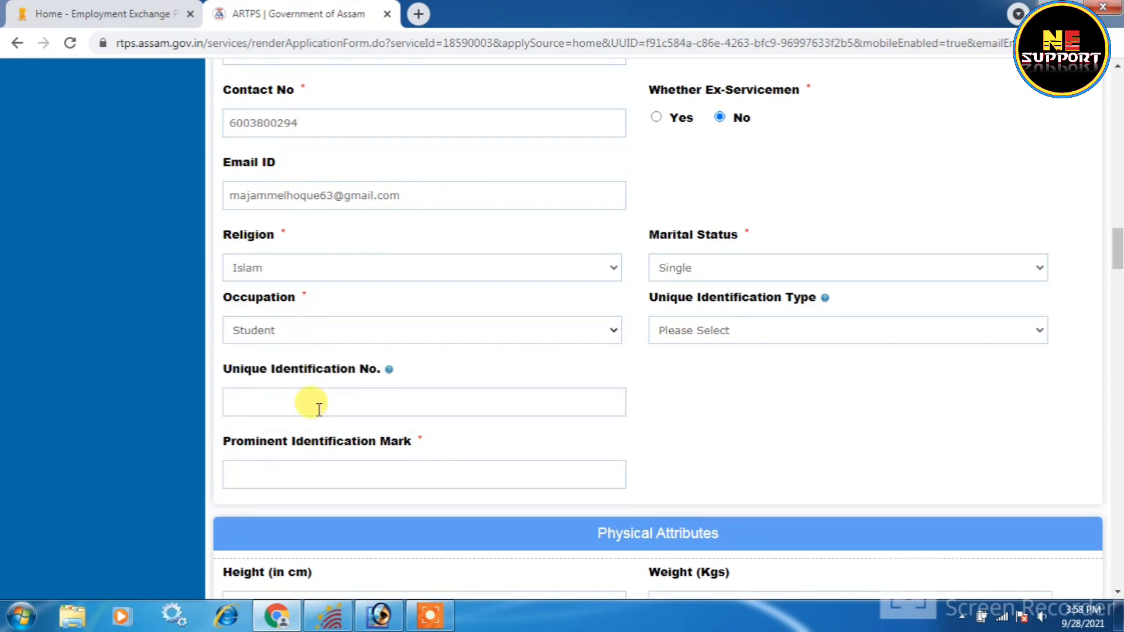
left_click(393, 330)
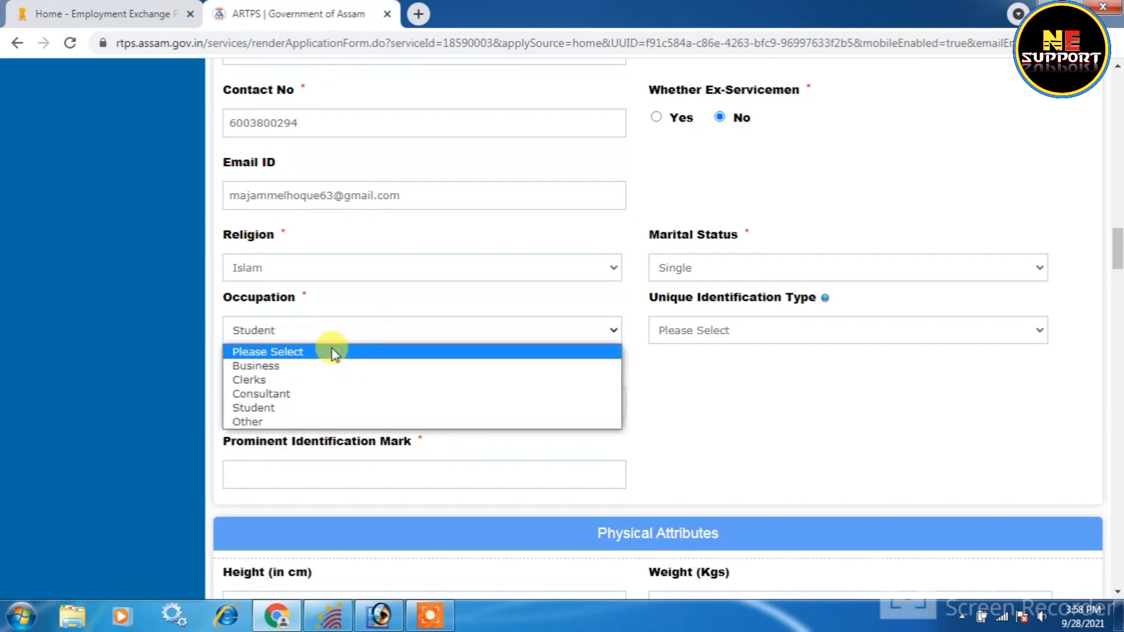
left_click(306, 408)
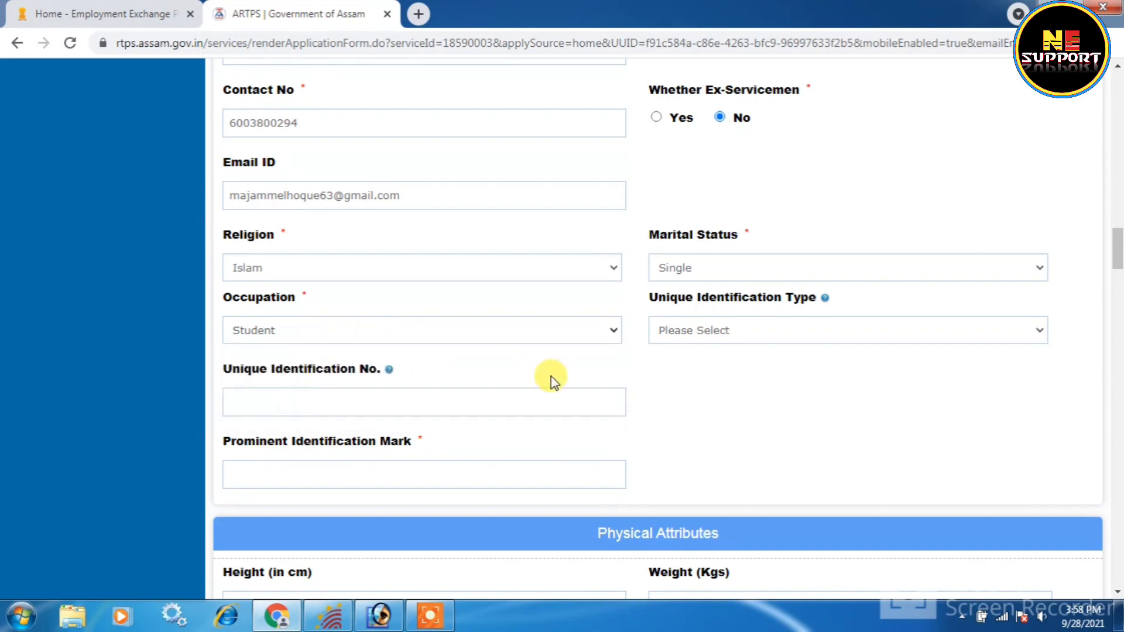
left_click(710, 340)
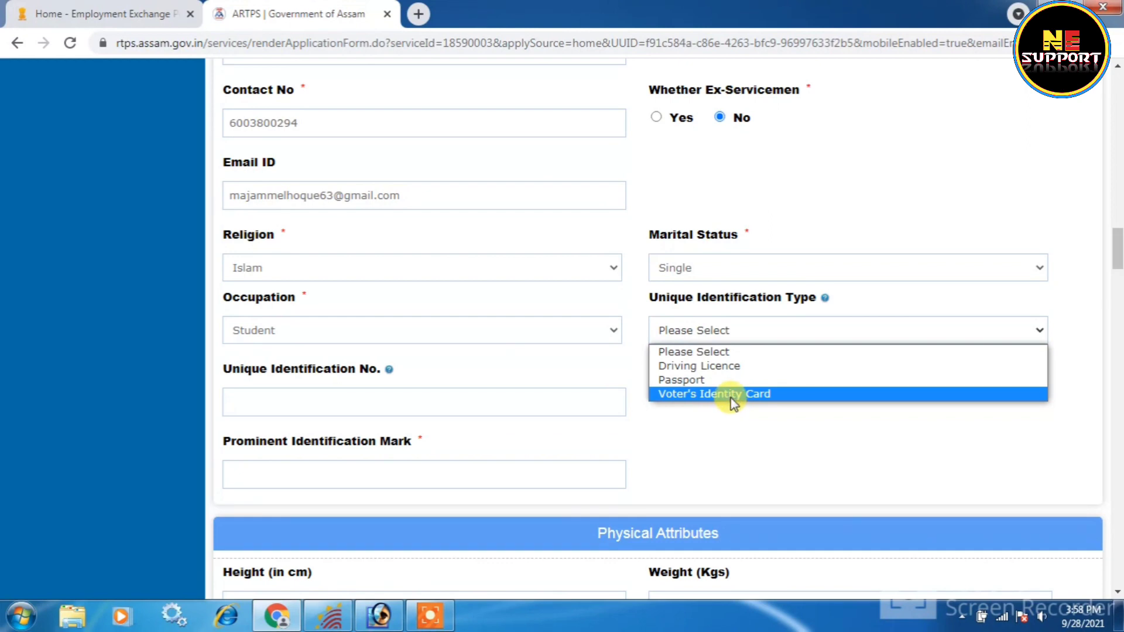
left_click(719, 408)
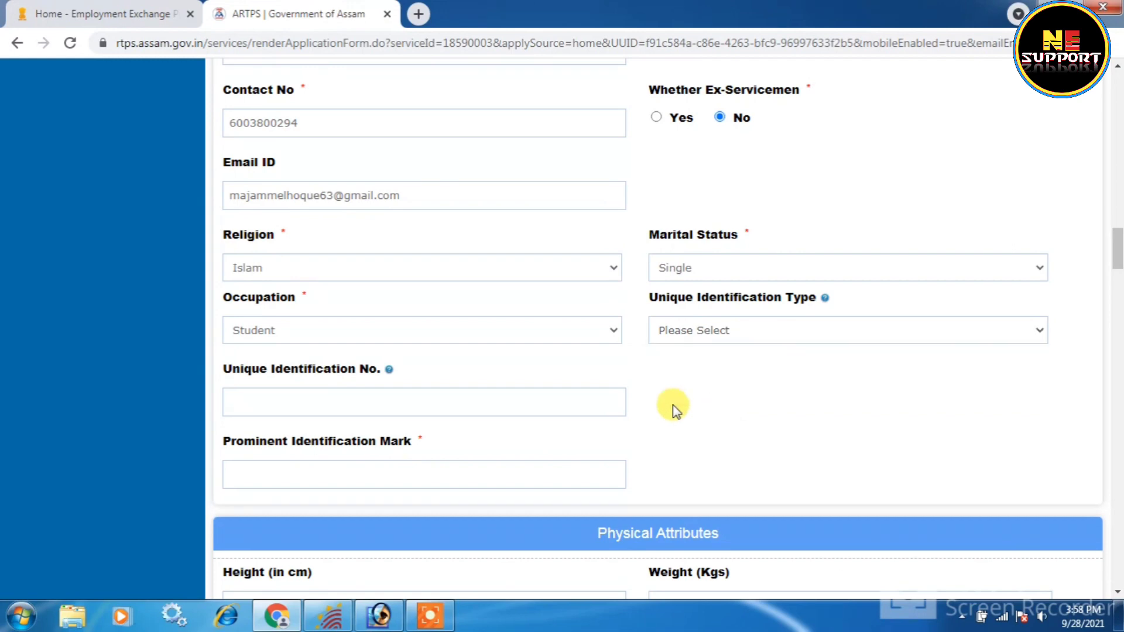
left_click(371, 400)
Step: Enter "A BLACK MOLE ON LEFT SIDE OF FACE" as the prominent identification mark
left_click_drag(1119, 261, 1119, 262)
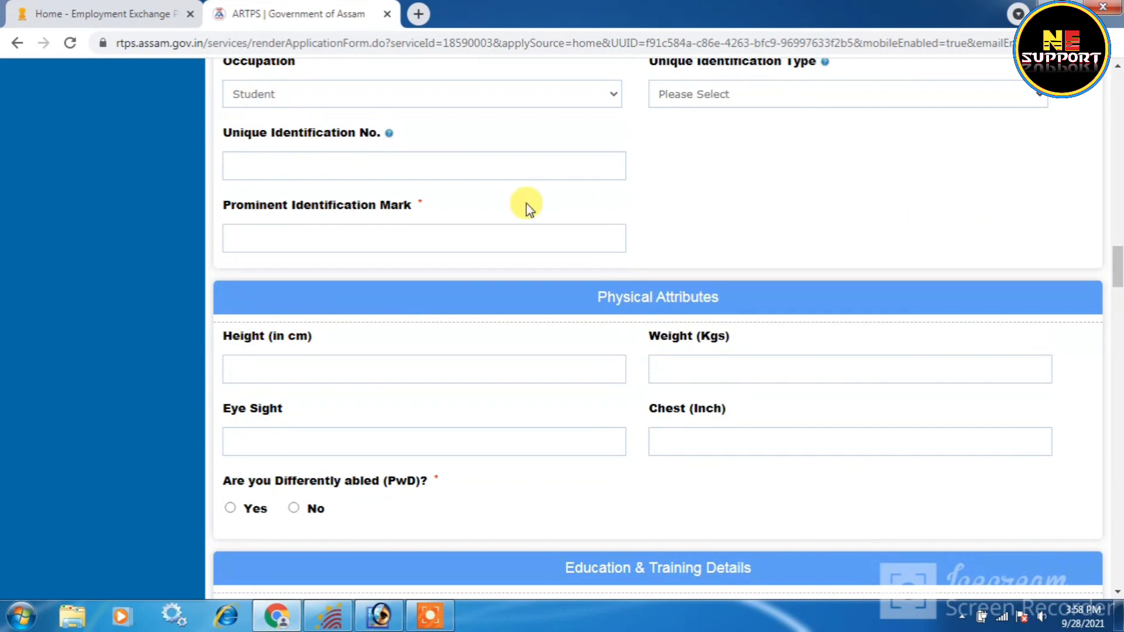
mouse_move(390, 136)
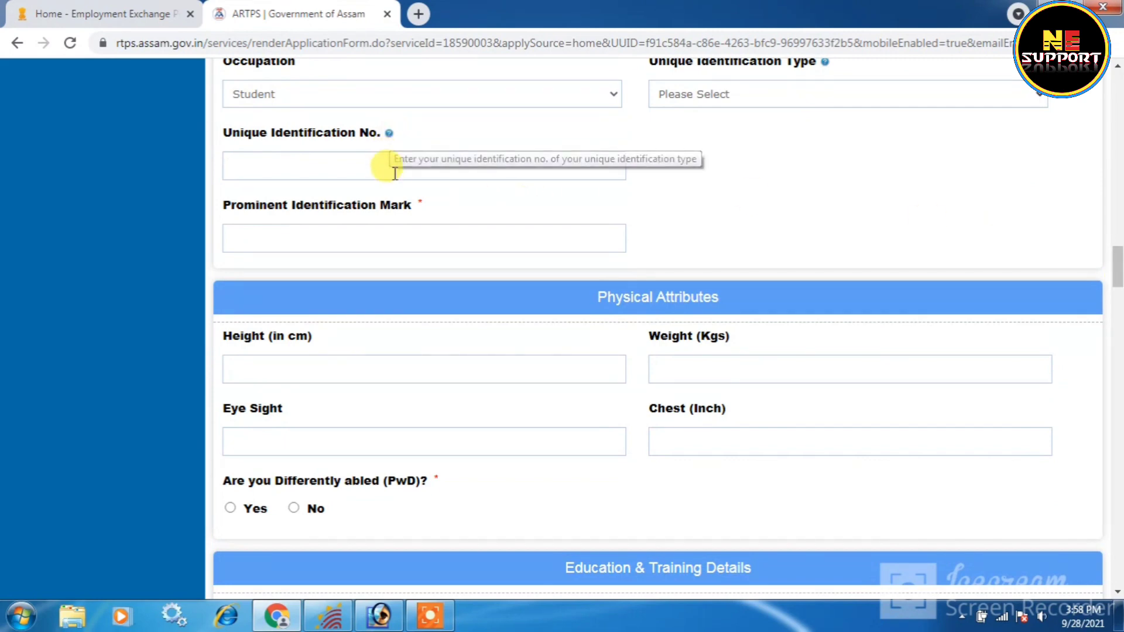
left_click(397, 234)
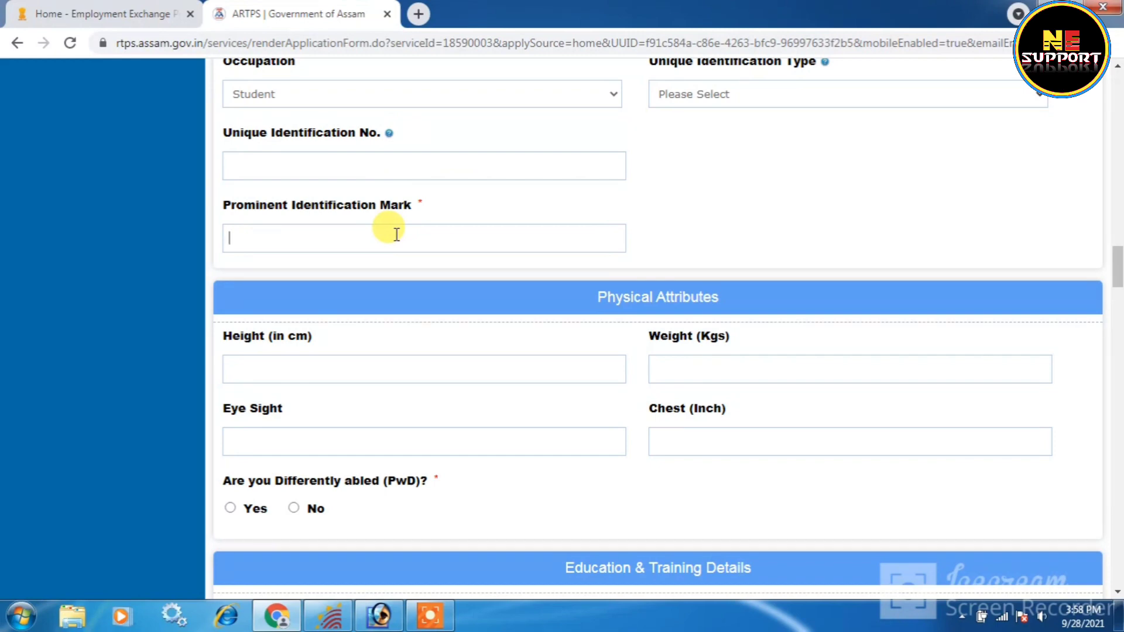
type("A BLA")
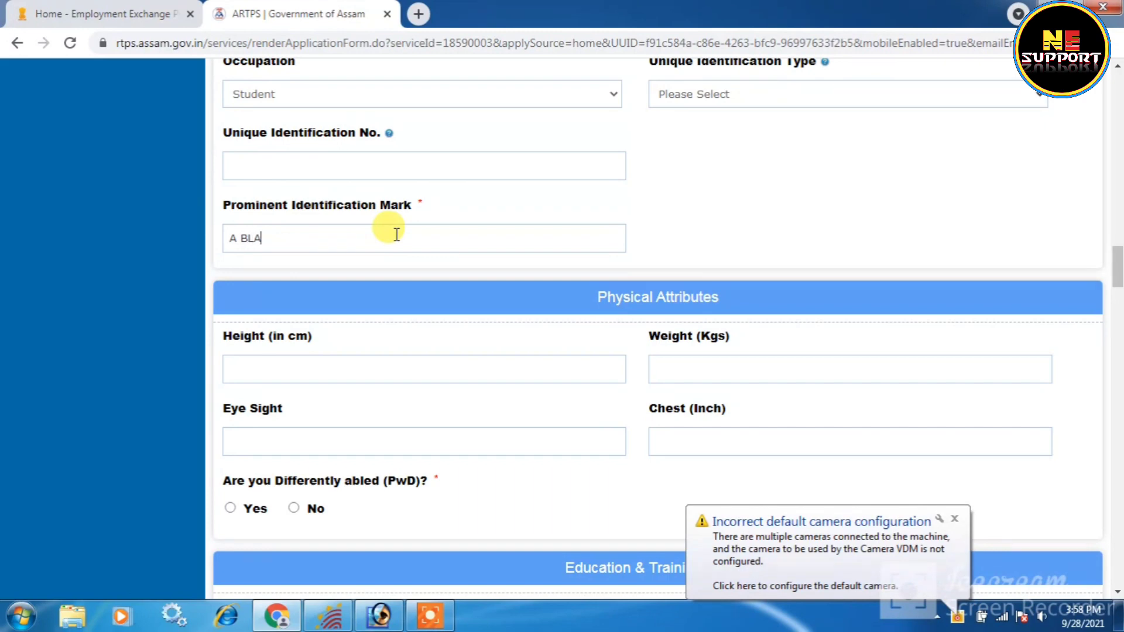
type("CK MOLE")
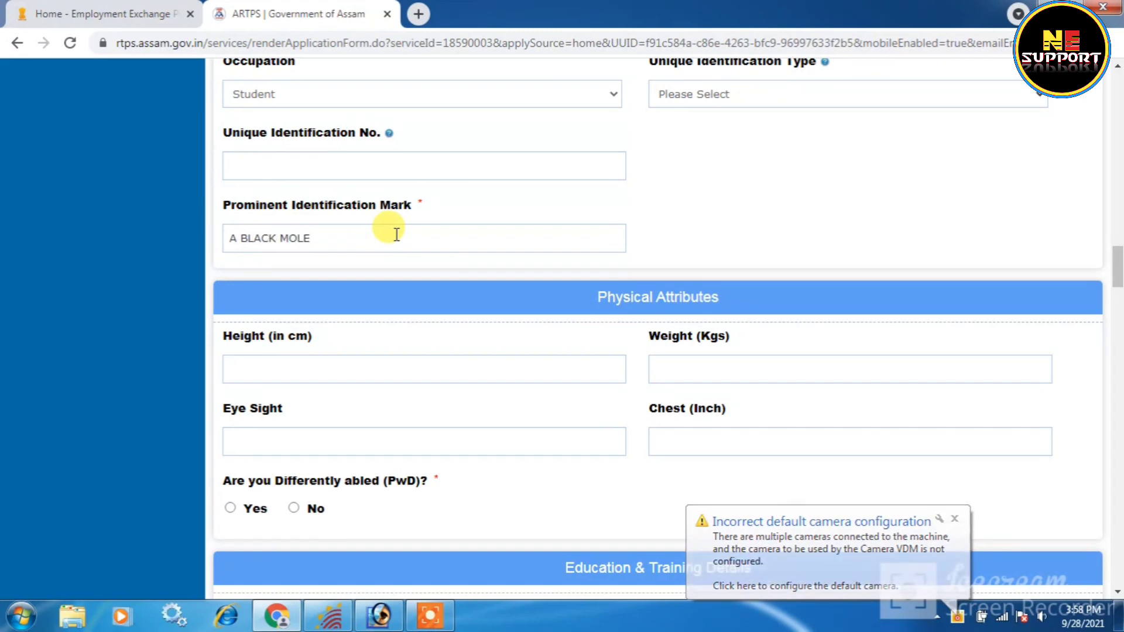
type(" ON ")
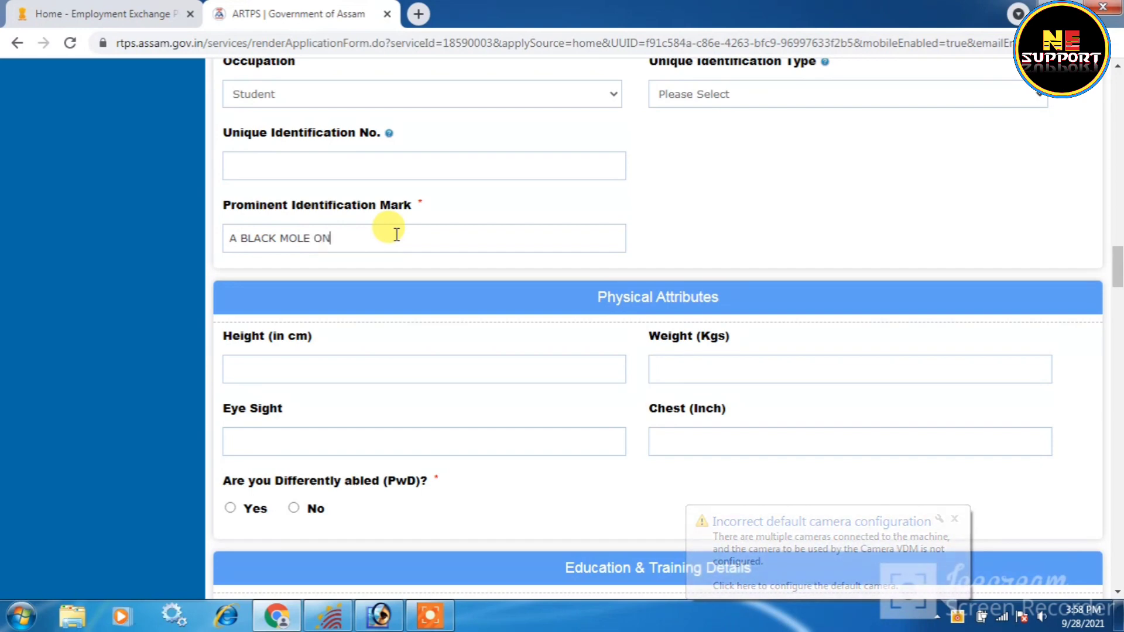
type("LE")
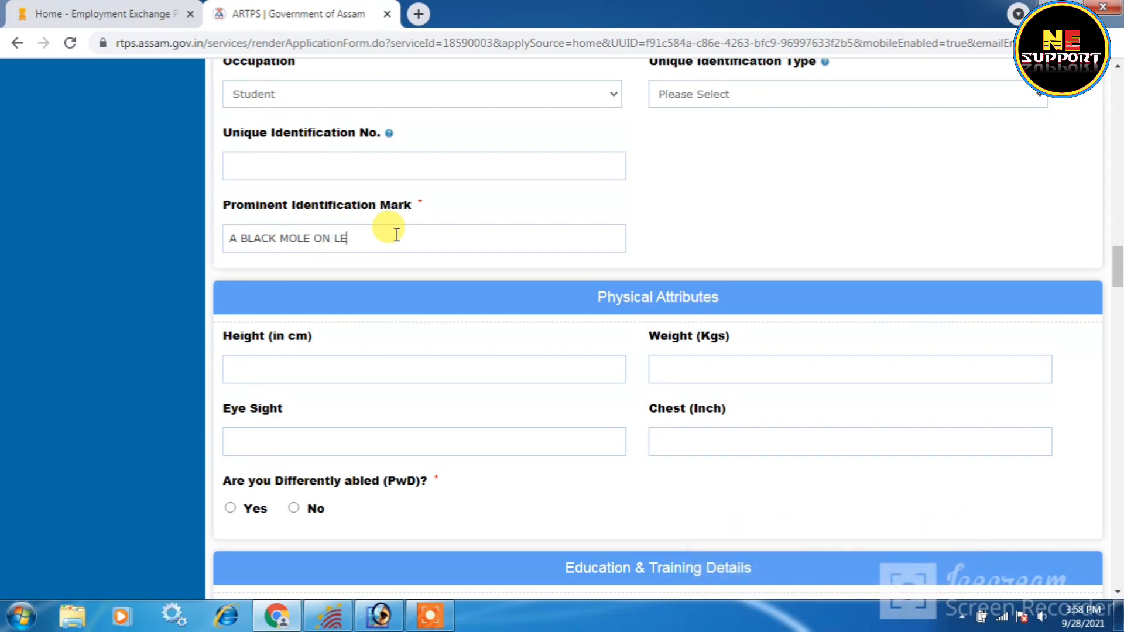
type("FT SIDE OF FACE")
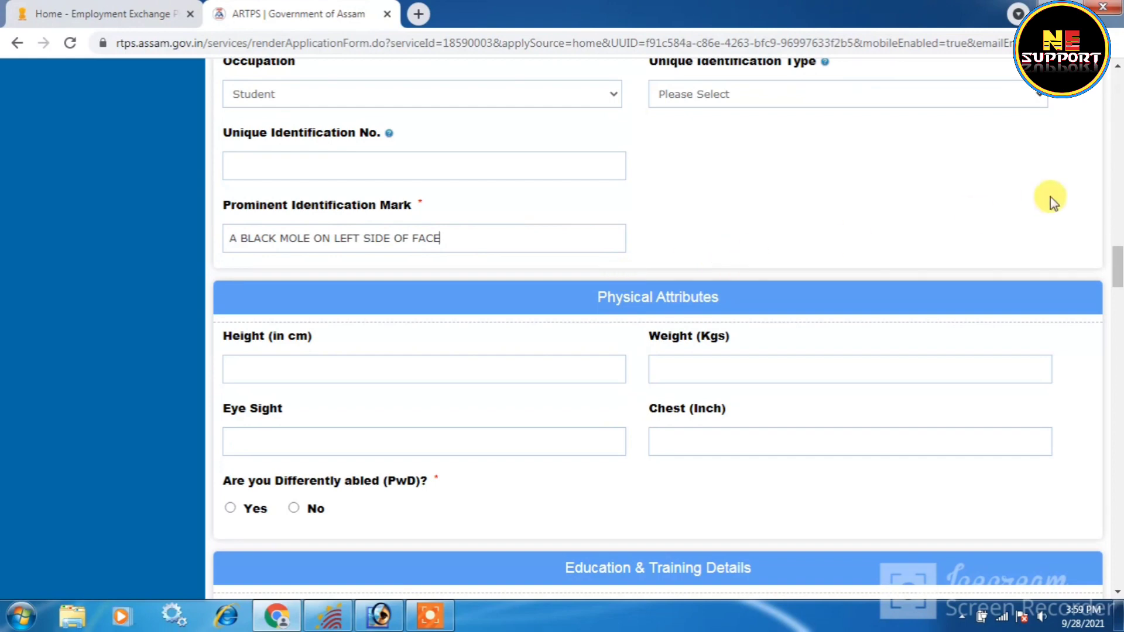
Step: Answer No to the differently abled (PwD) question in the Physical Attributes section
left_click_drag(1117, 250, 1119, 273)
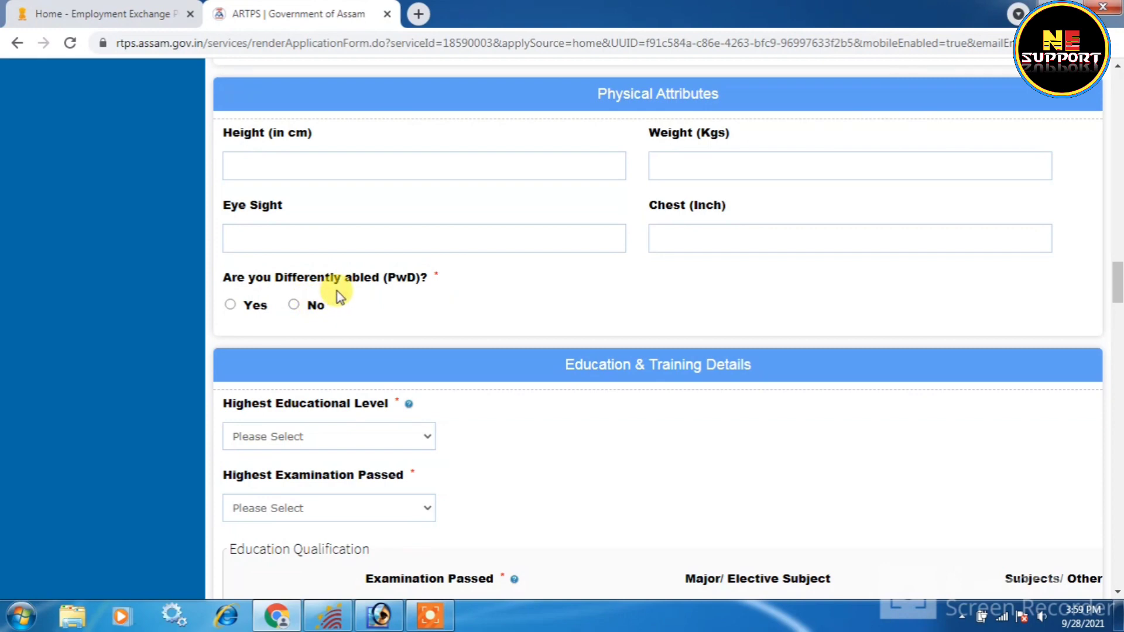
scroll(295, 306, "down", 1)
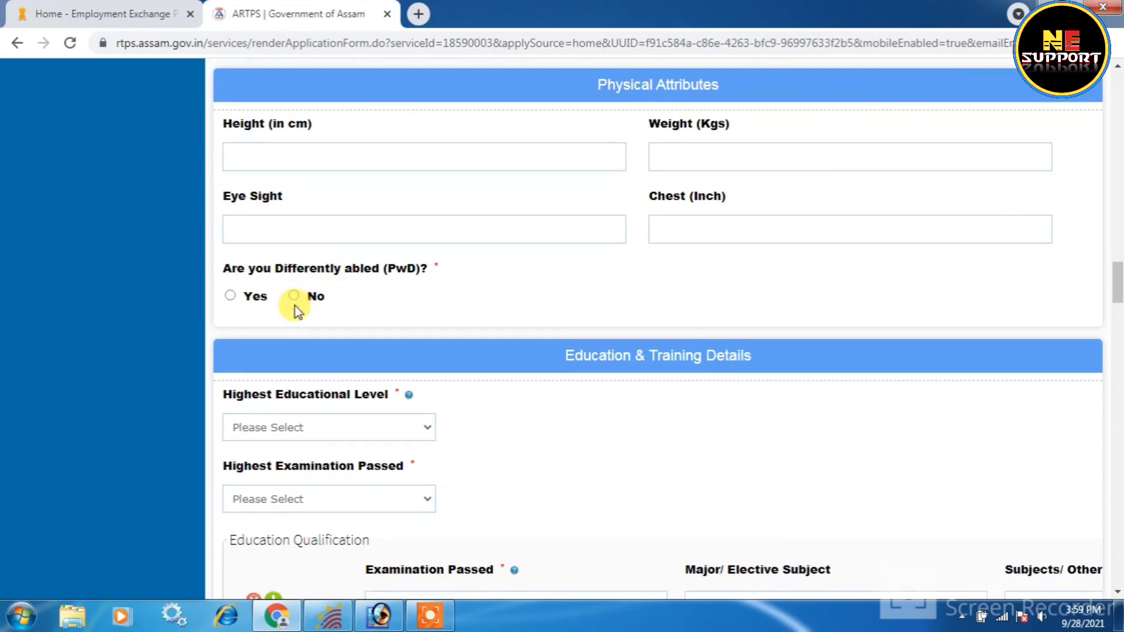
left_click(294, 296)
Step: Set the highest educational level to 12th Pass and the highest examination passed to 12th Arts
left_click_drag(1118, 283, 1118, 303)
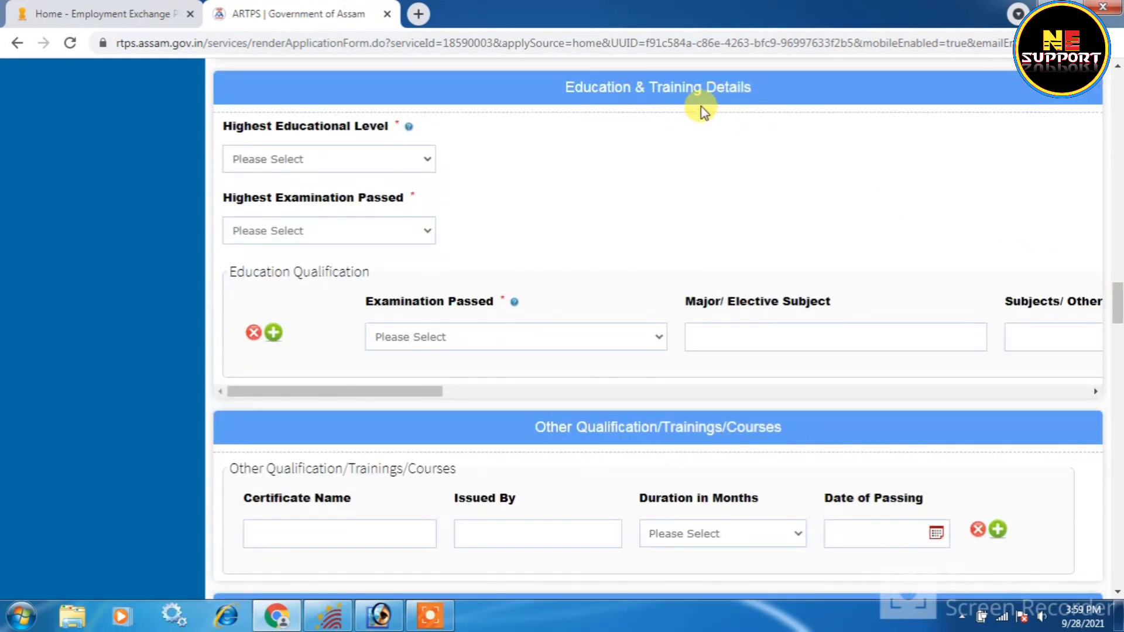
left_click(381, 171)
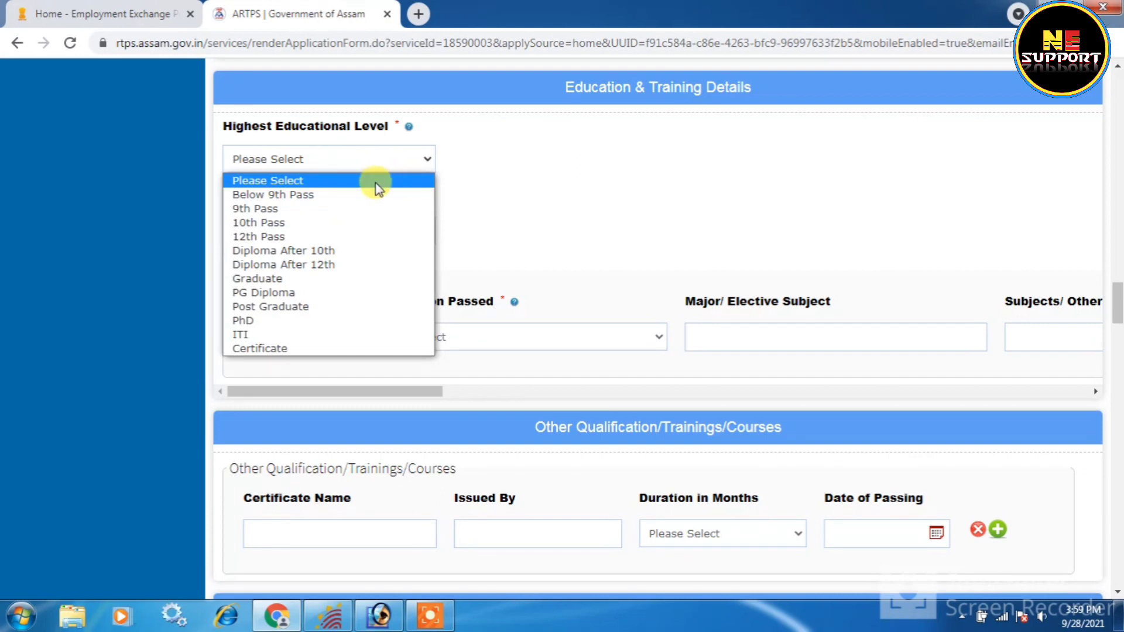
left_click(301, 241)
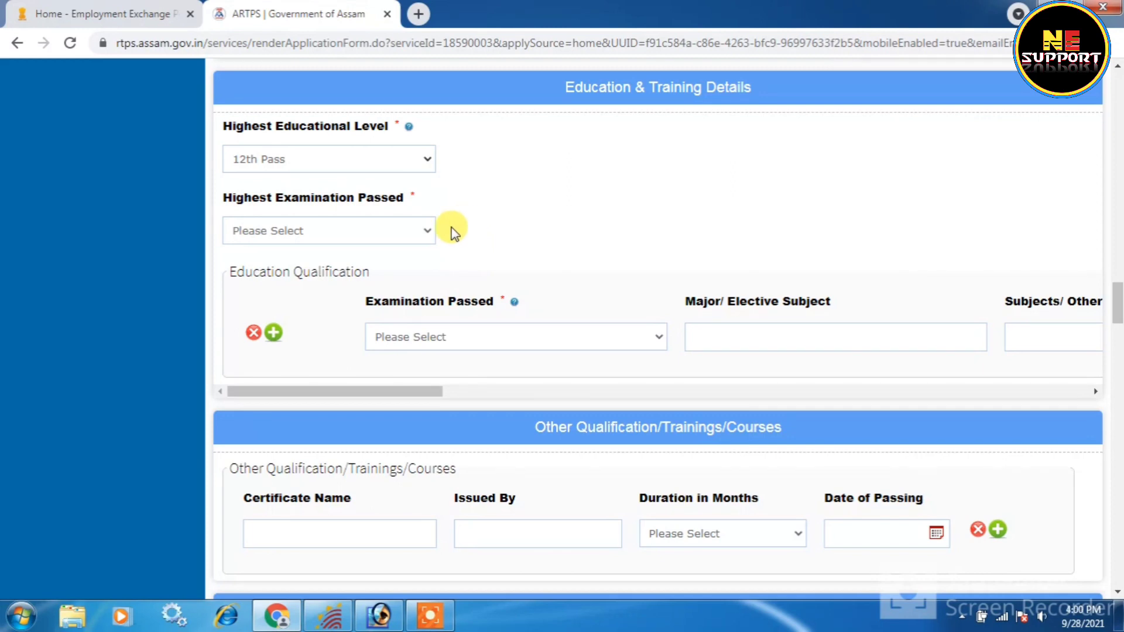
left_click(377, 230)
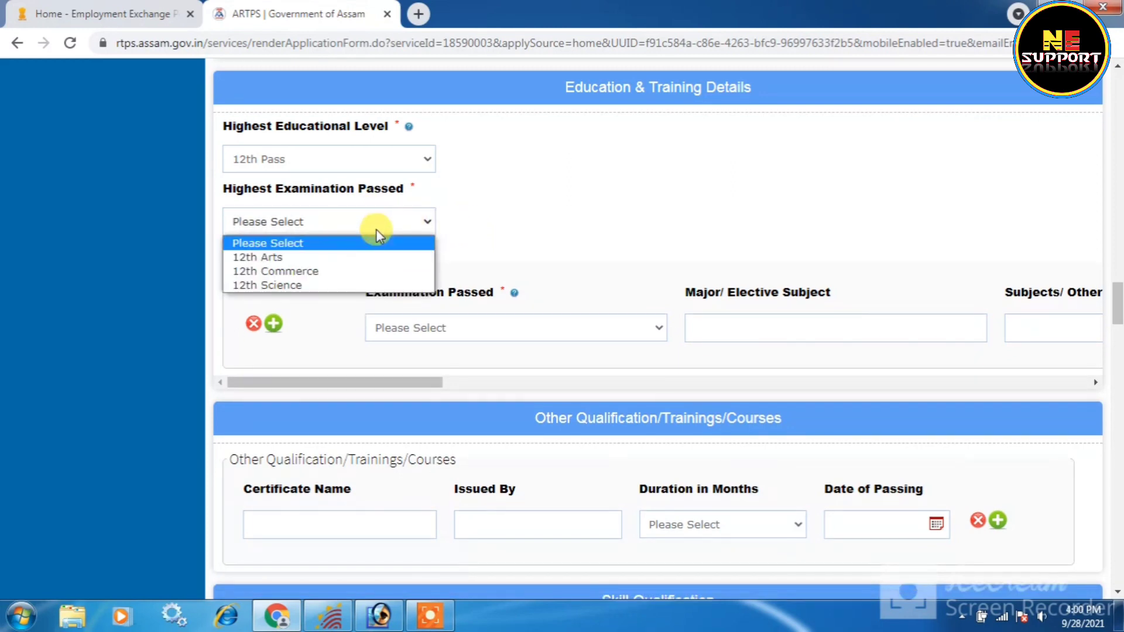
left_click(340, 261)
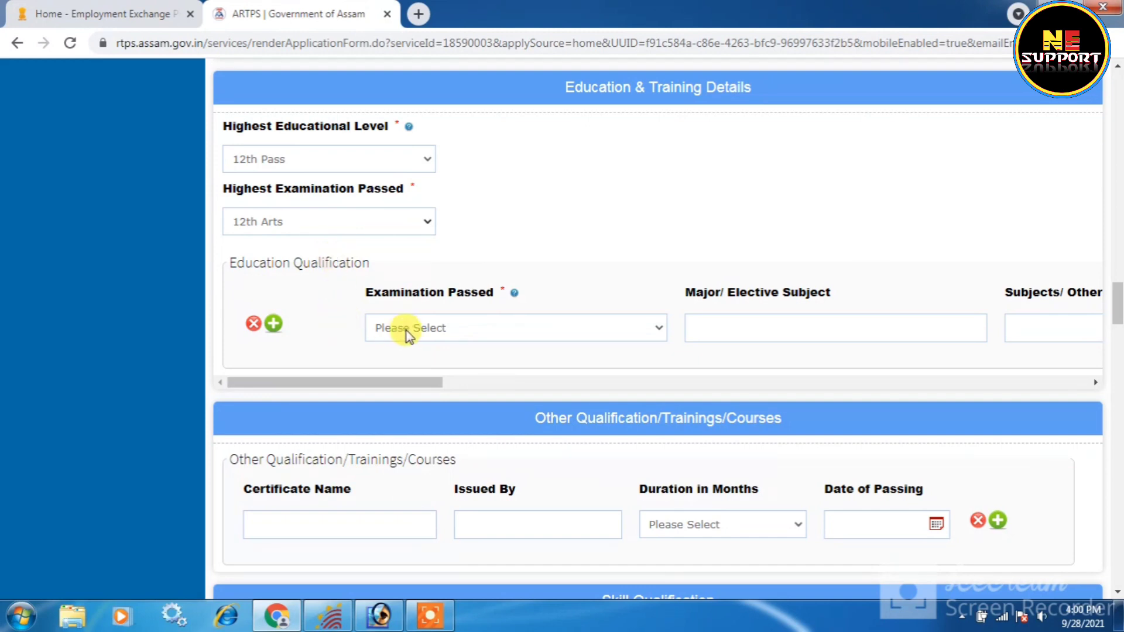
Step: In the first Education Qualification row, set the examination passed to 10th Pass and the major/elective subject to HINDI
left_click(430, 327)
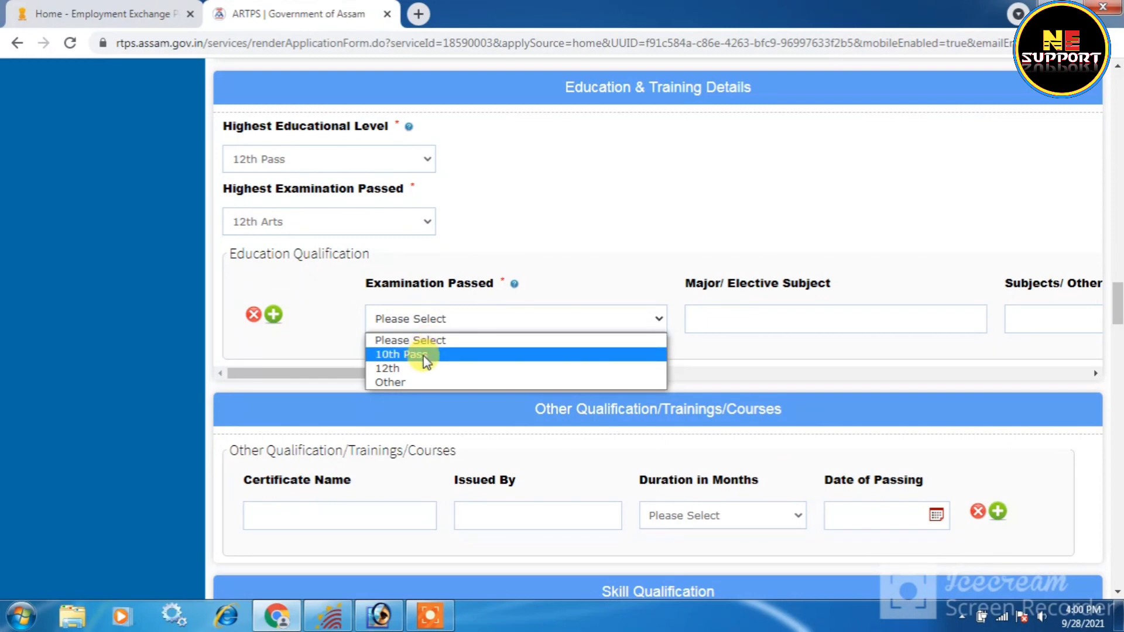
left_click(423, 356)
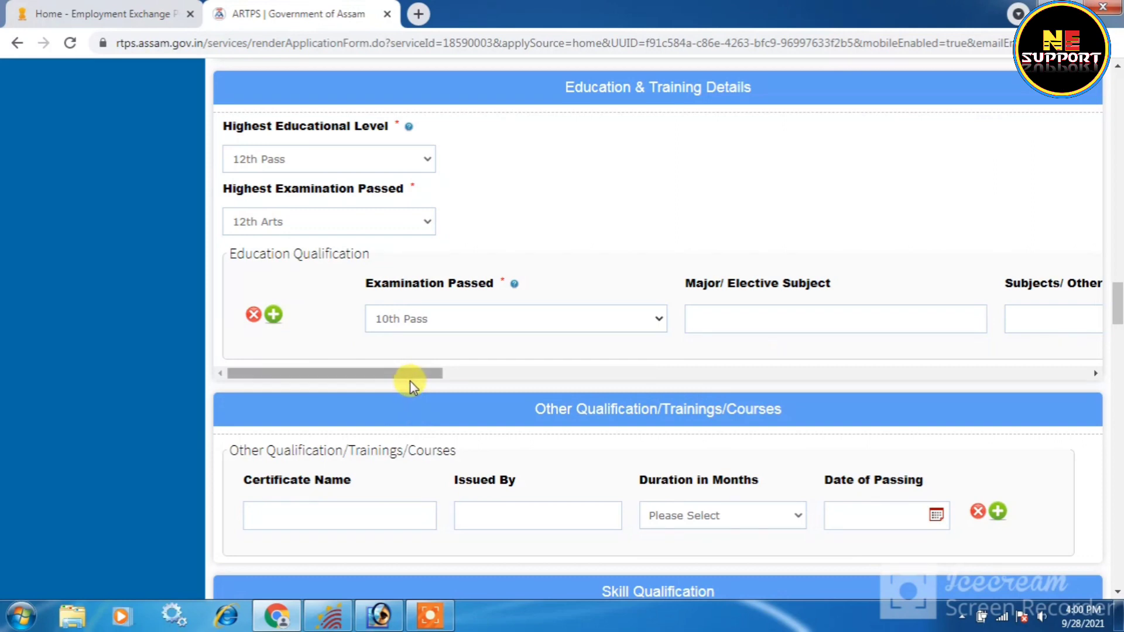
left_click_drag(425, 377, 512, 360)
left_click(480, 326)
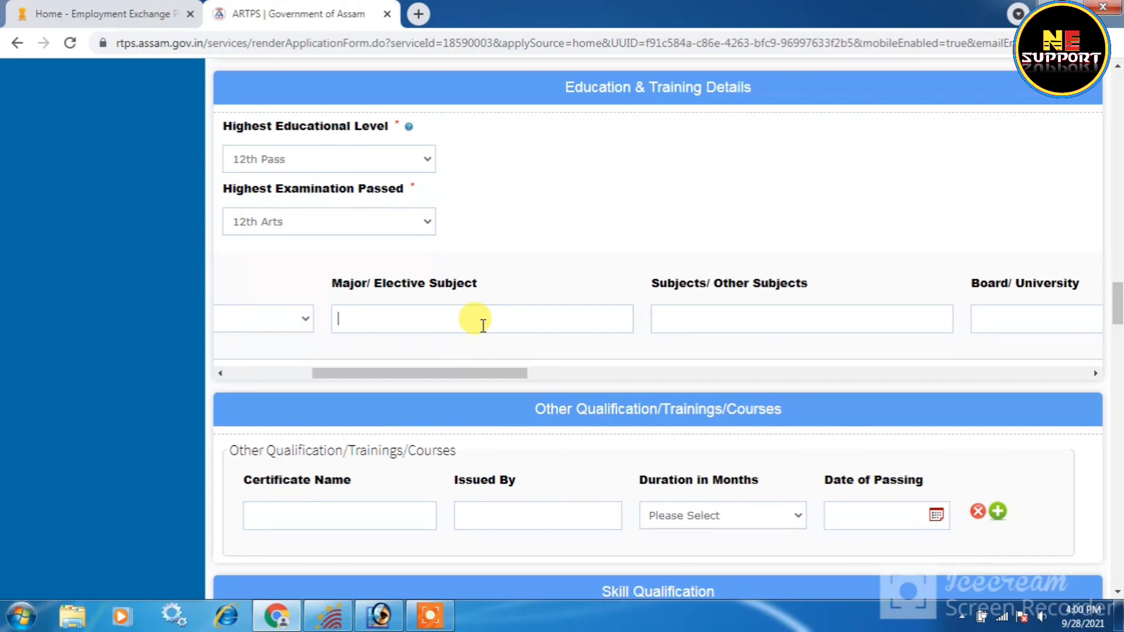
type("HINDI")
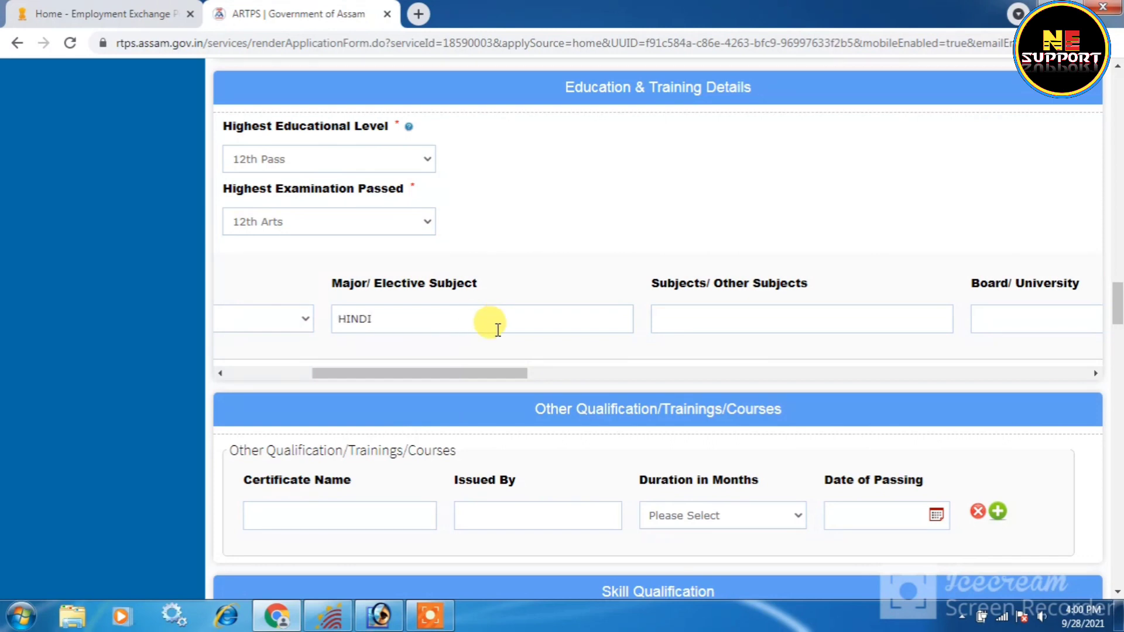
Step: List ENGLISH, ASSAMESE, GENERAL MATHEMATICS, GENERAL SCIENCE, SOCIAL SCIENCE as the other subjects in the 10th Pass row
left_click(724, 325)
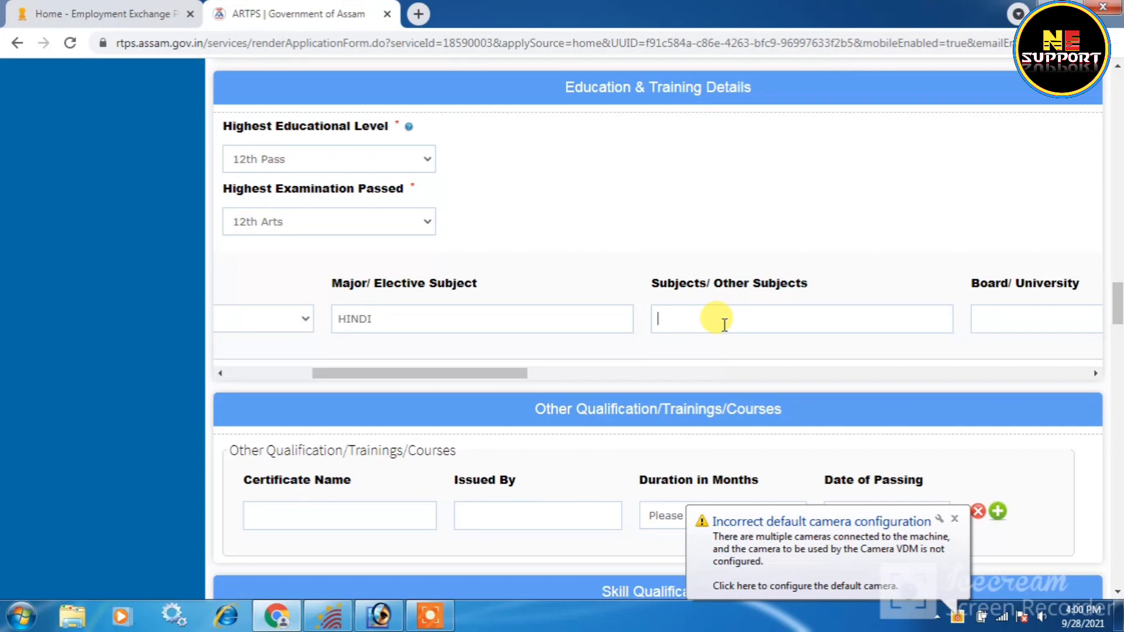
type("ENGLISH")
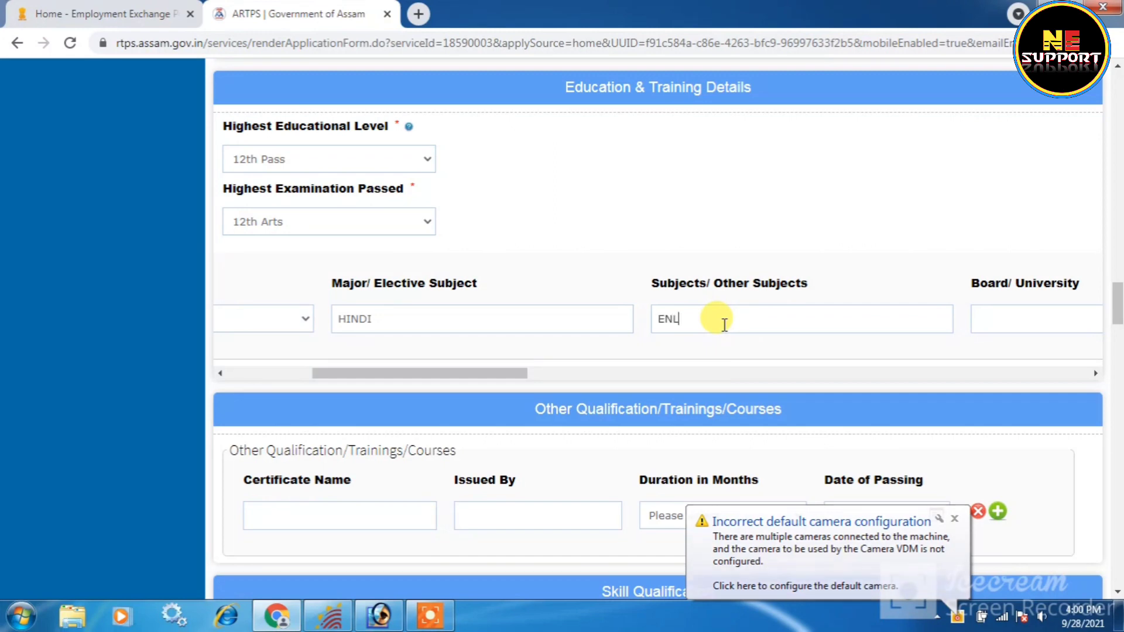
type(", ASSA")
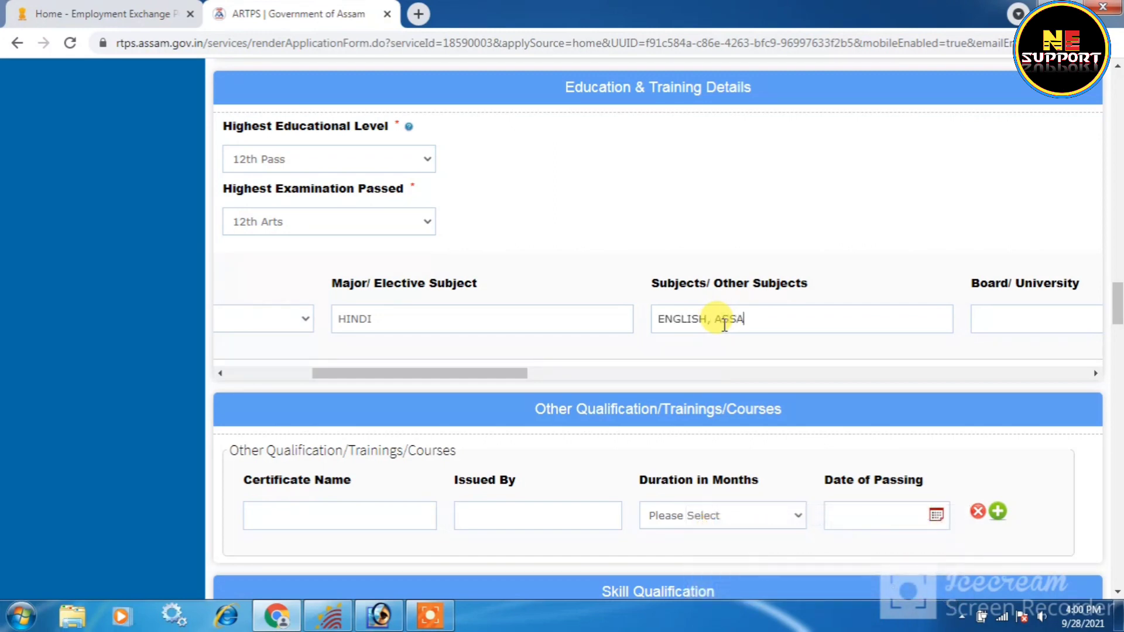
type("MESE, GENERAL MATHEMATICS, GENERAL SCIENCE, SOCIAL SCIENCE,")
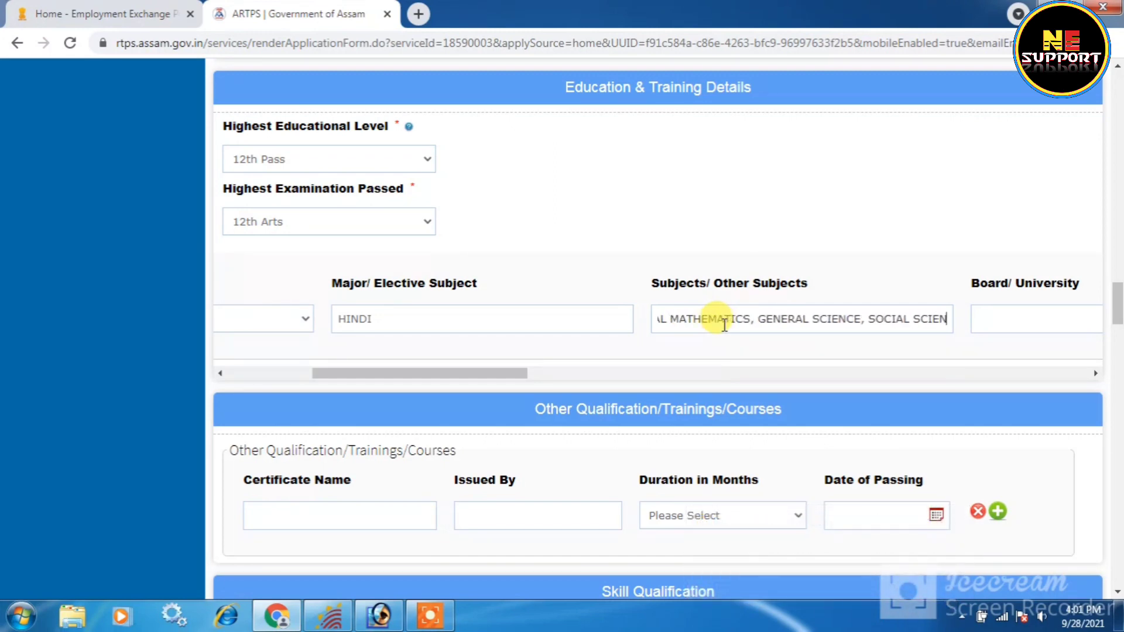
Step: In the 10th Pass row, enter SEBA as the board and KARIPARA HIGH SCHOOL as the institution
key("Tab")
type("SEBA")
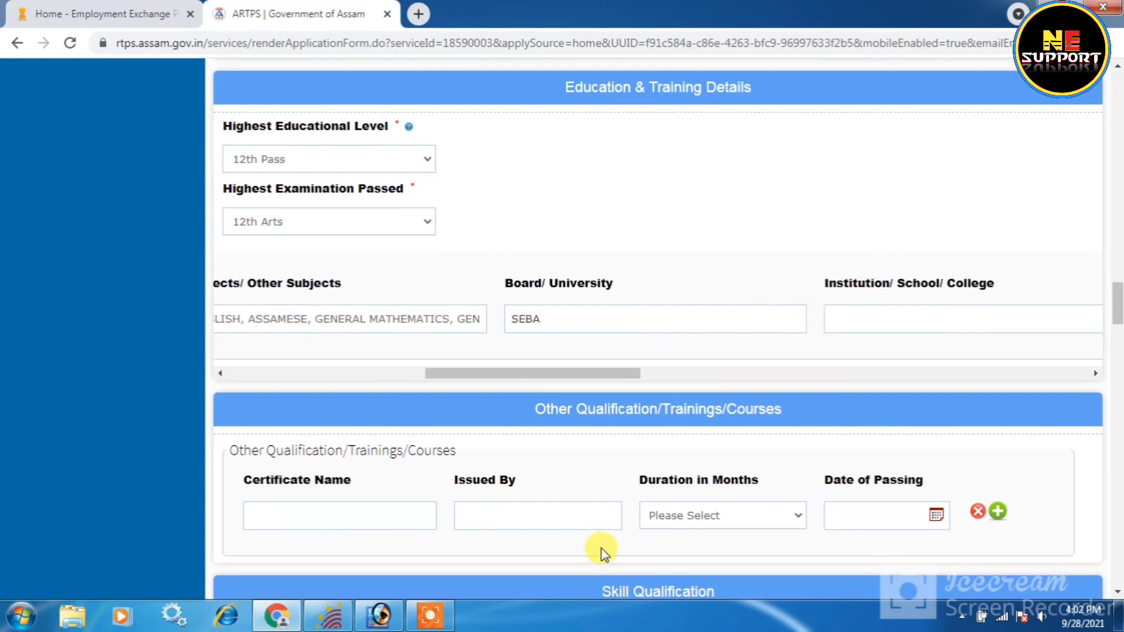
left_click(867, 310)
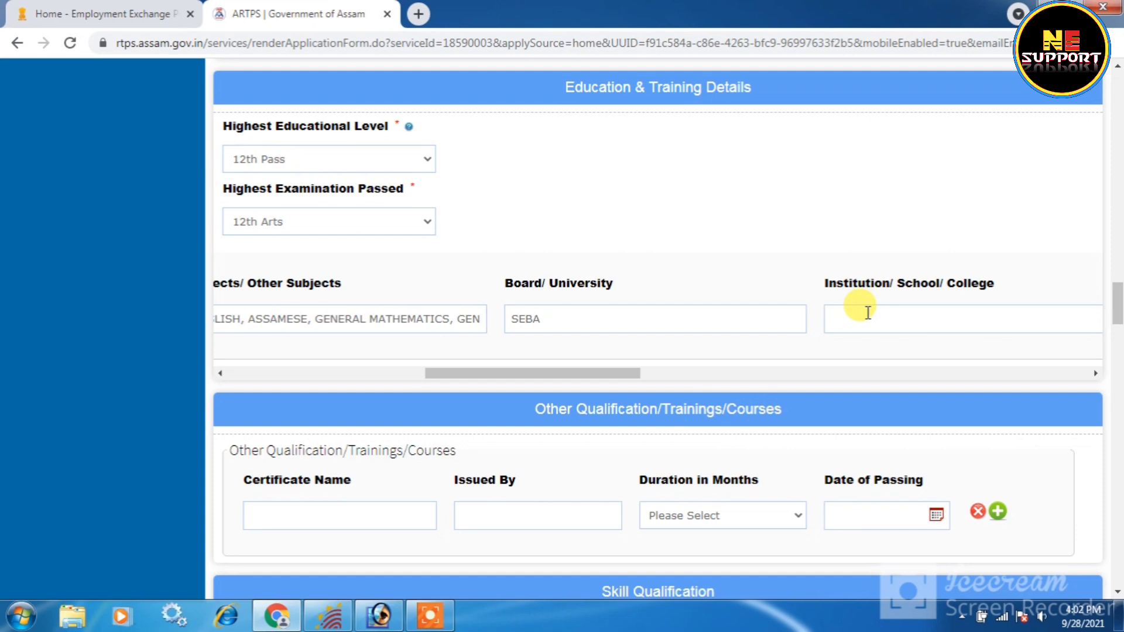
type("KARIPARA HIGH SCHOOL")
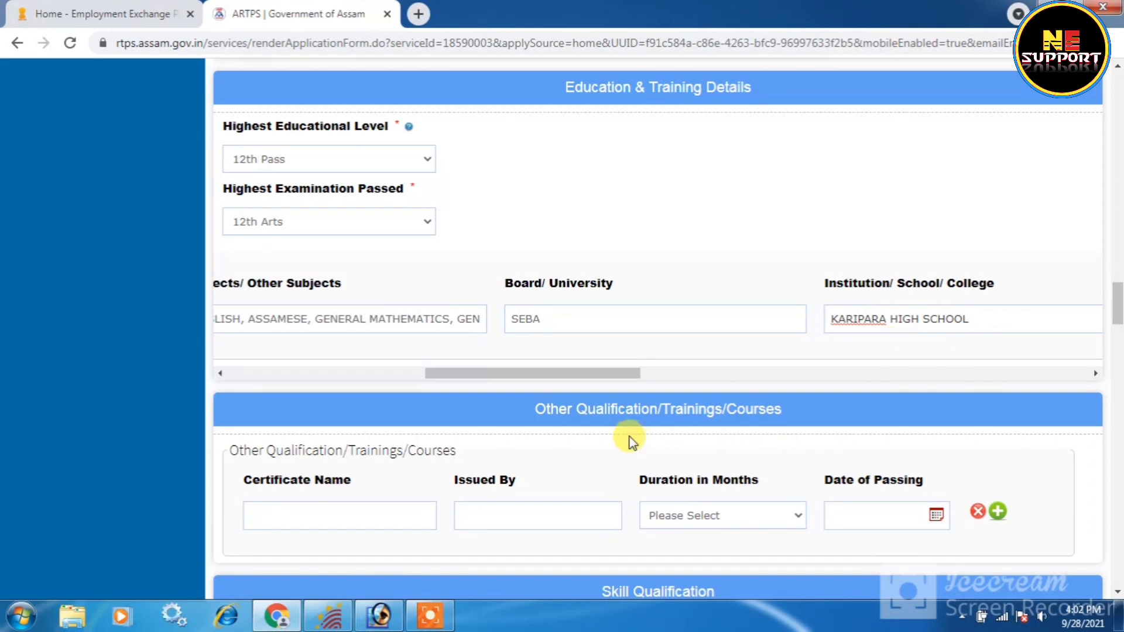
Step: Set the date of passing in the 10th Pass row to 15/05/2015
left_click_drag(607, 381, 729, 374)
left_click(801, 325)
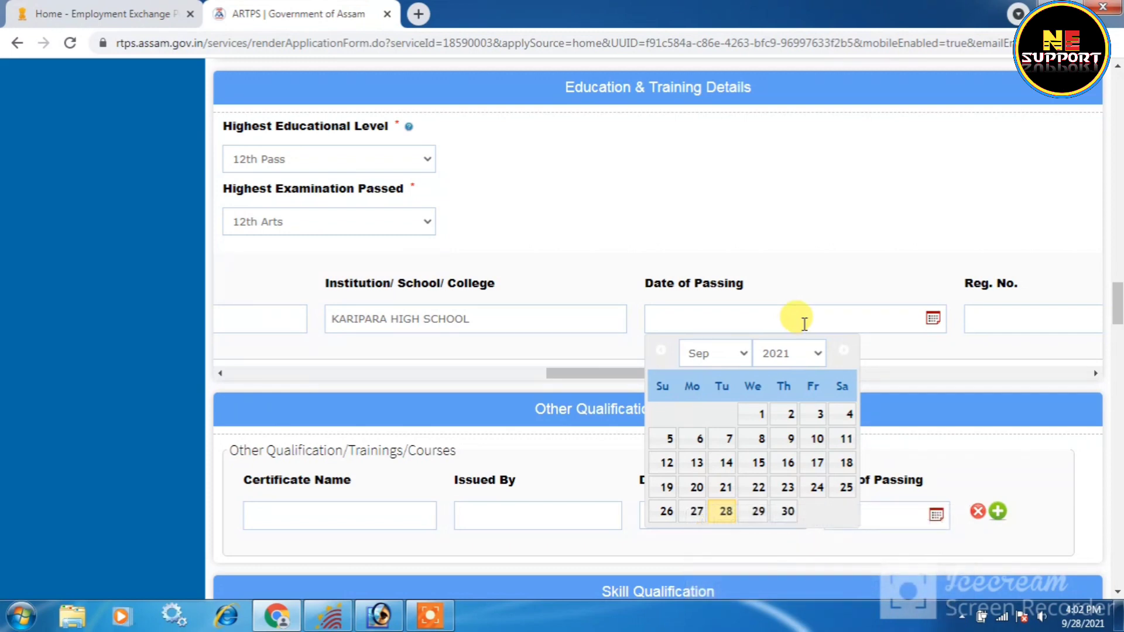
left_click(800, 354)
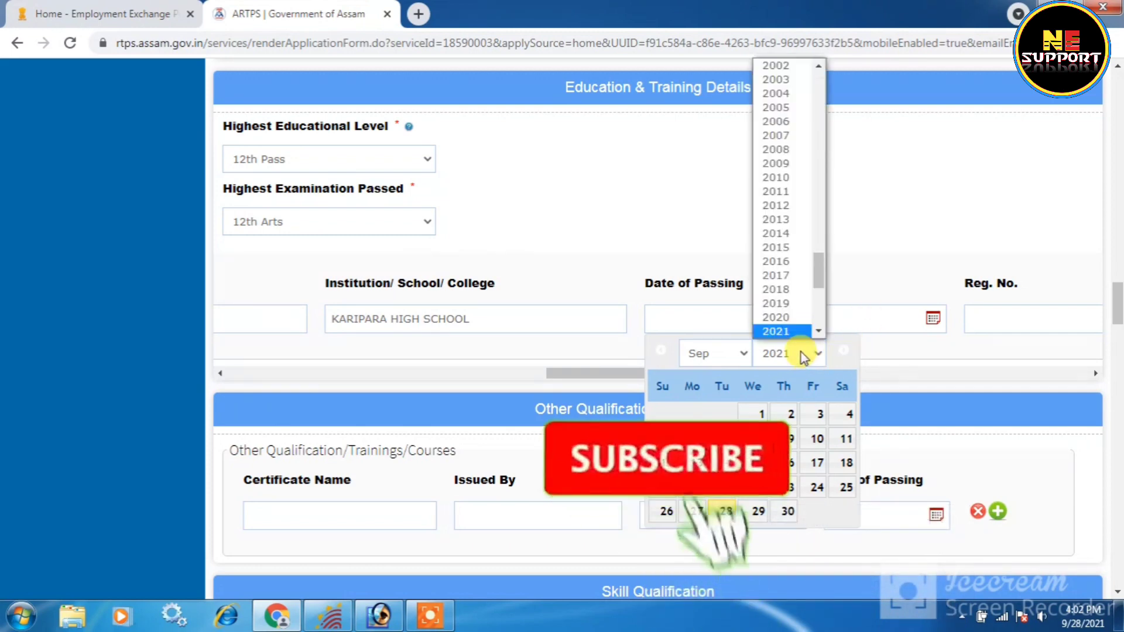
left_click(785, 248)
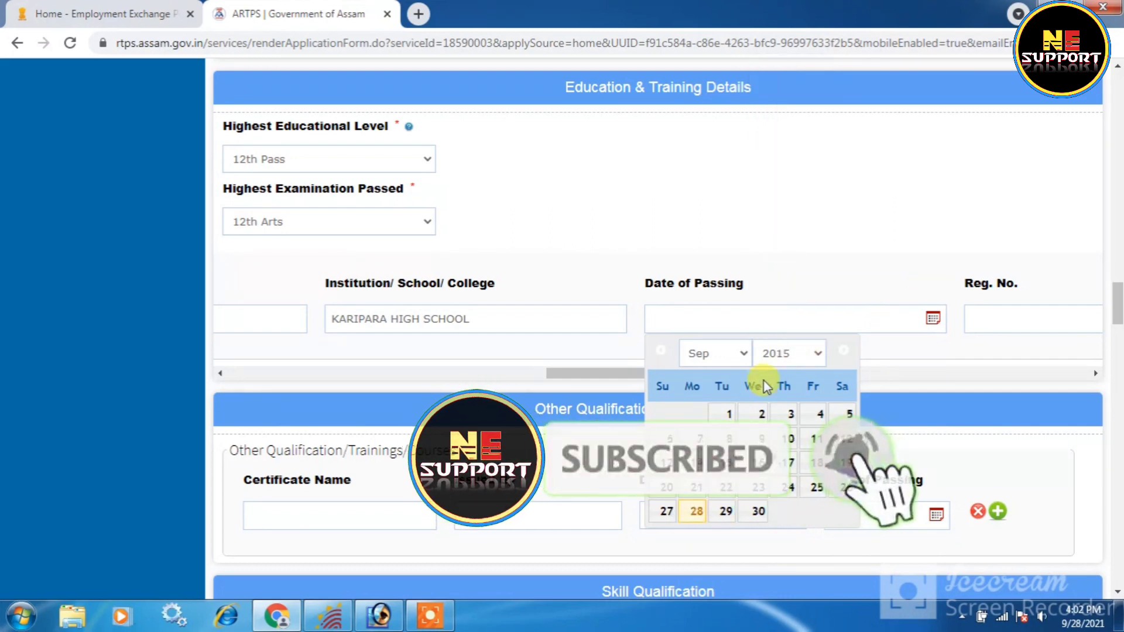
left_click(731, 350)
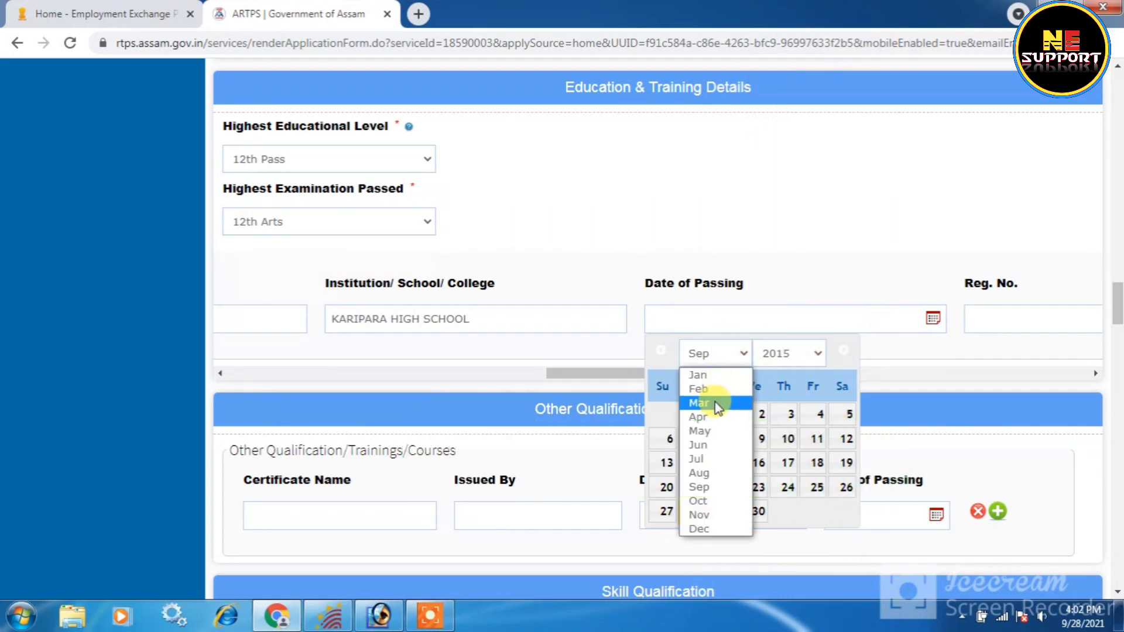
left_click(714, 434)
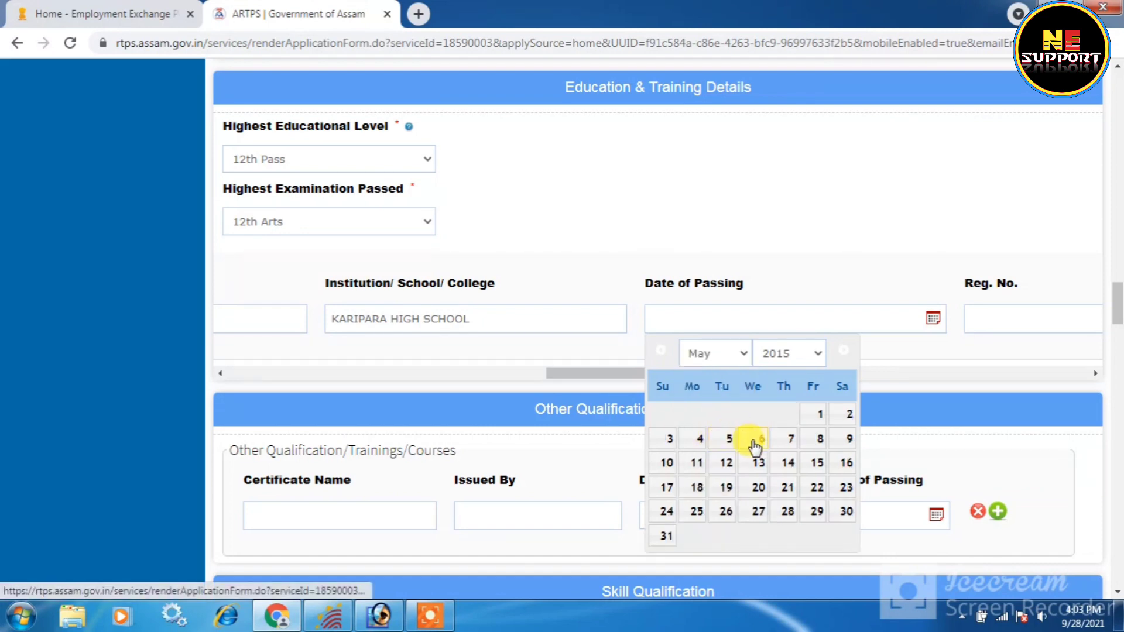
left_click(810, 465)
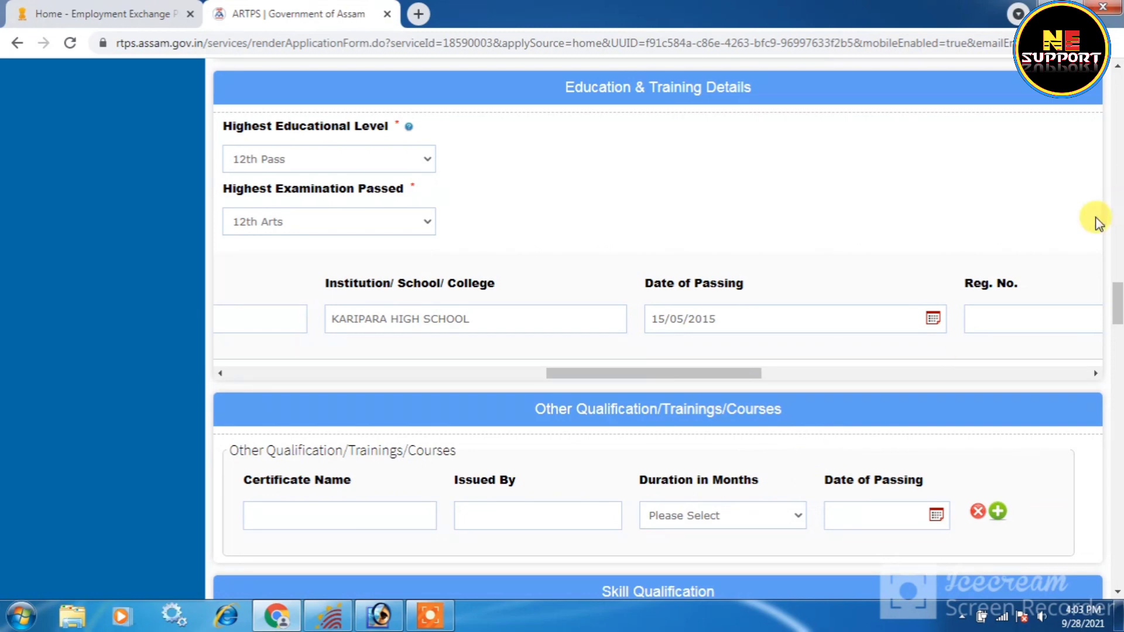
Step: Enter the applicant's registration number for the 10th Pass examination
left_click_drag(751, 373, 816, 365)
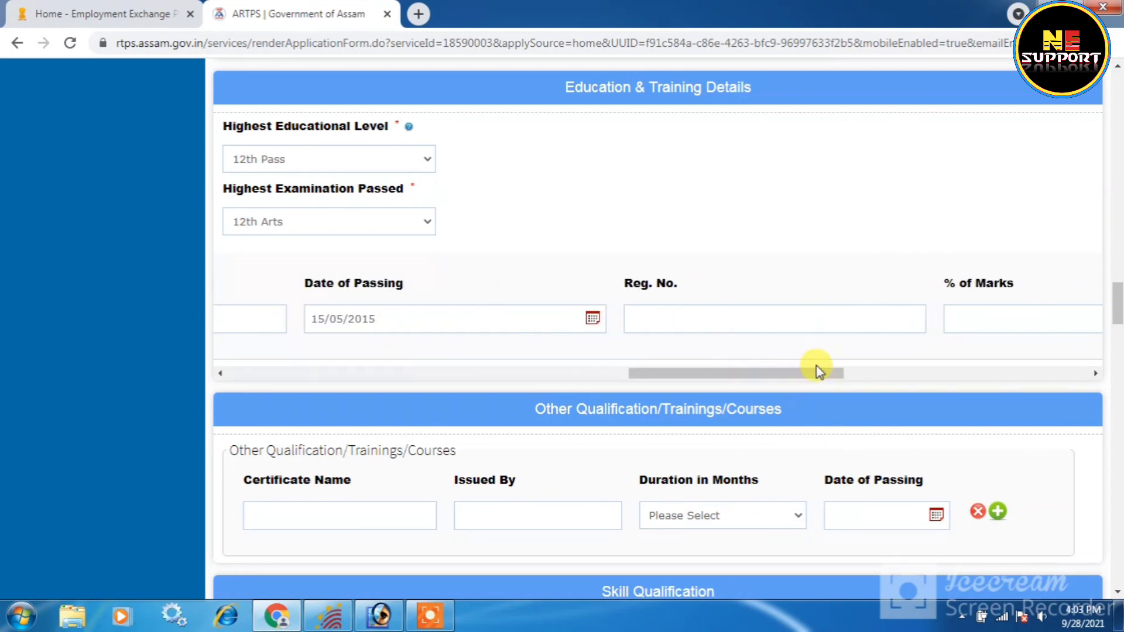
left_click(830, 315)
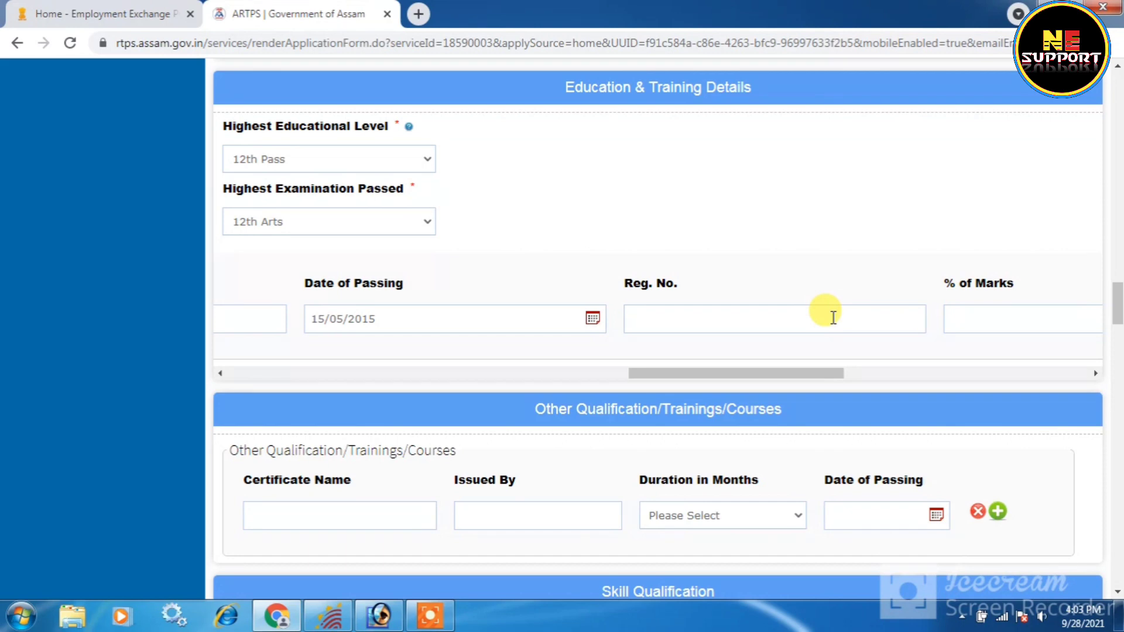
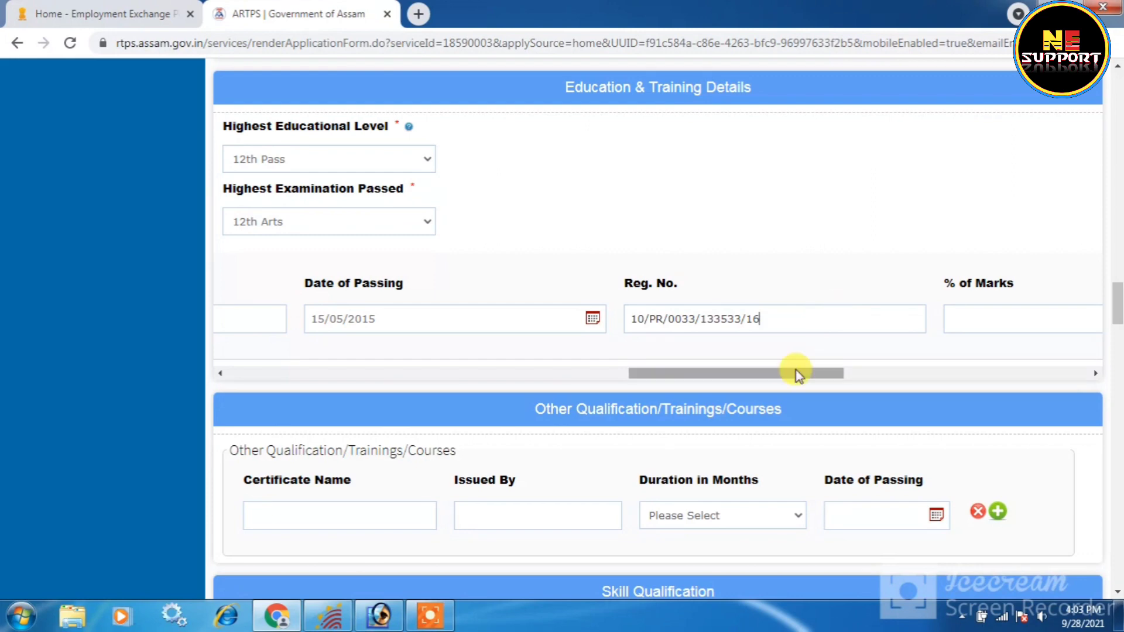
Step: In the 10th Pass row, enter 40.83 as the percentage of marks and choose 3rd as the class/division
left_click_drag(799, 374, 891, 354)
left_click(846, 318)
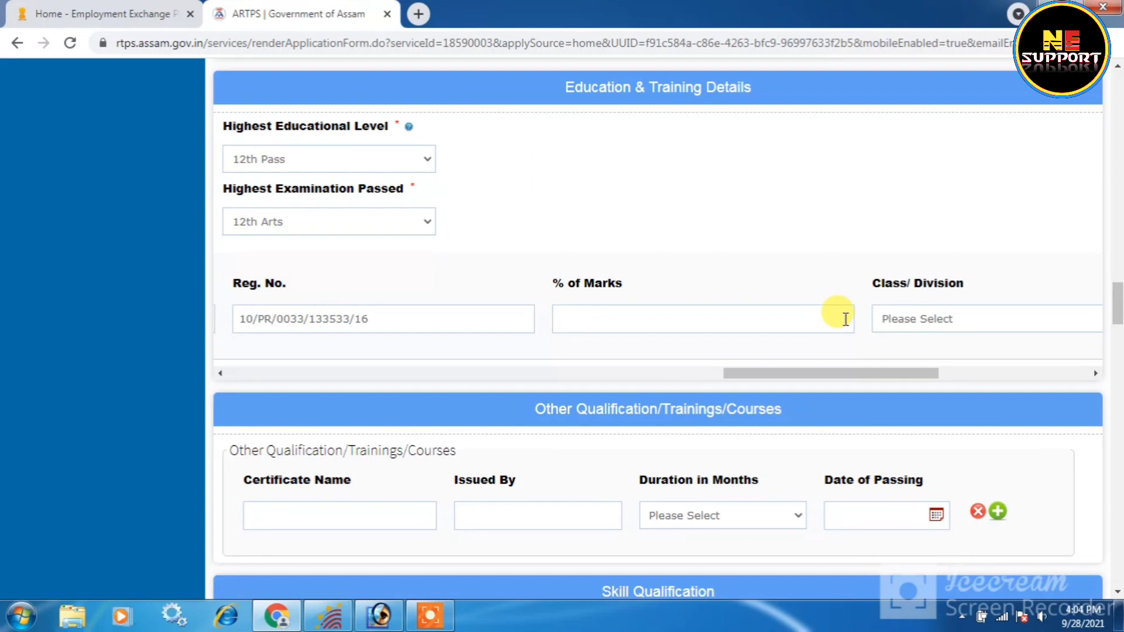
type("40.83")
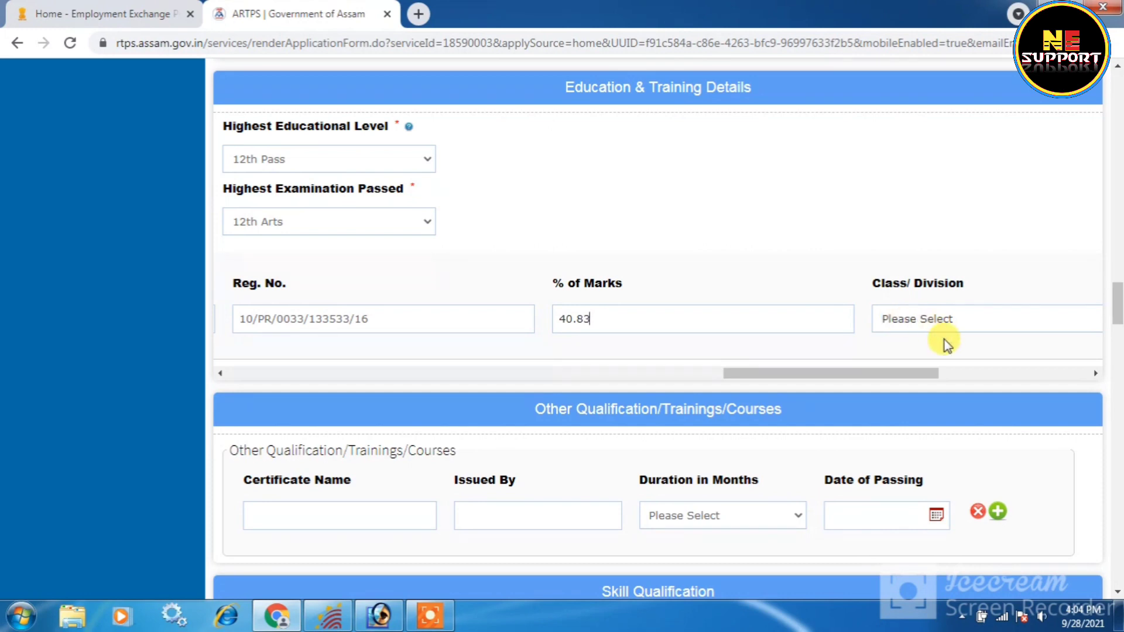
left_click_drag(782, 373, 844, 374)
left_click(825, 324)
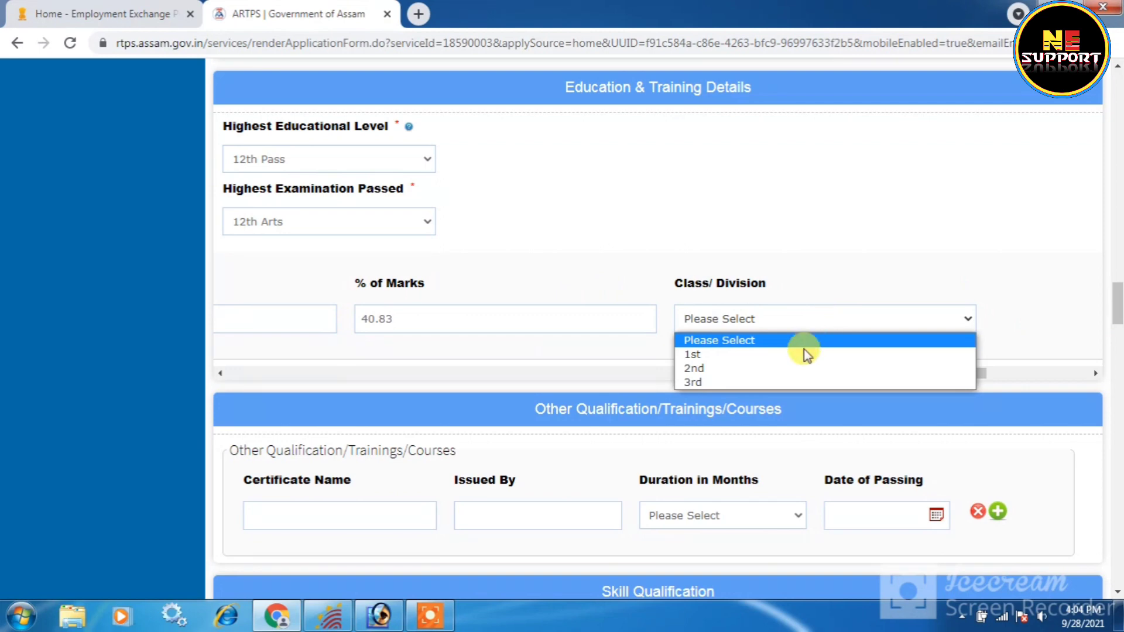
left_click(754, 380)
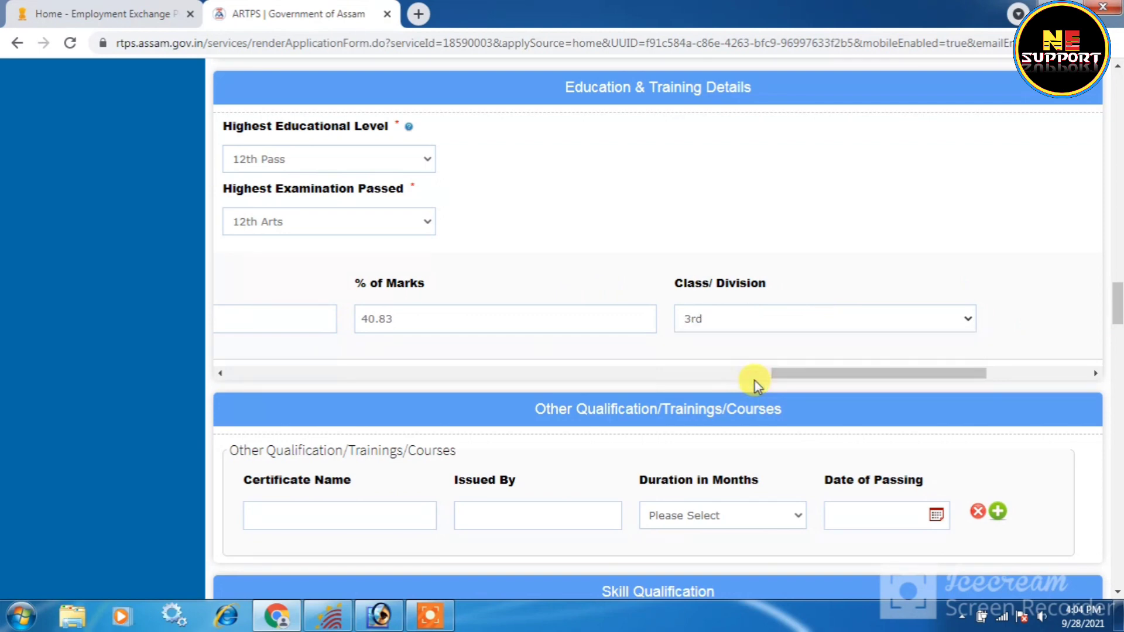
Step: Add a second Education Qualification row and set its examination passed to 12th
left_click_drag(778, 377, 221, 366)
left_click(273, 315)
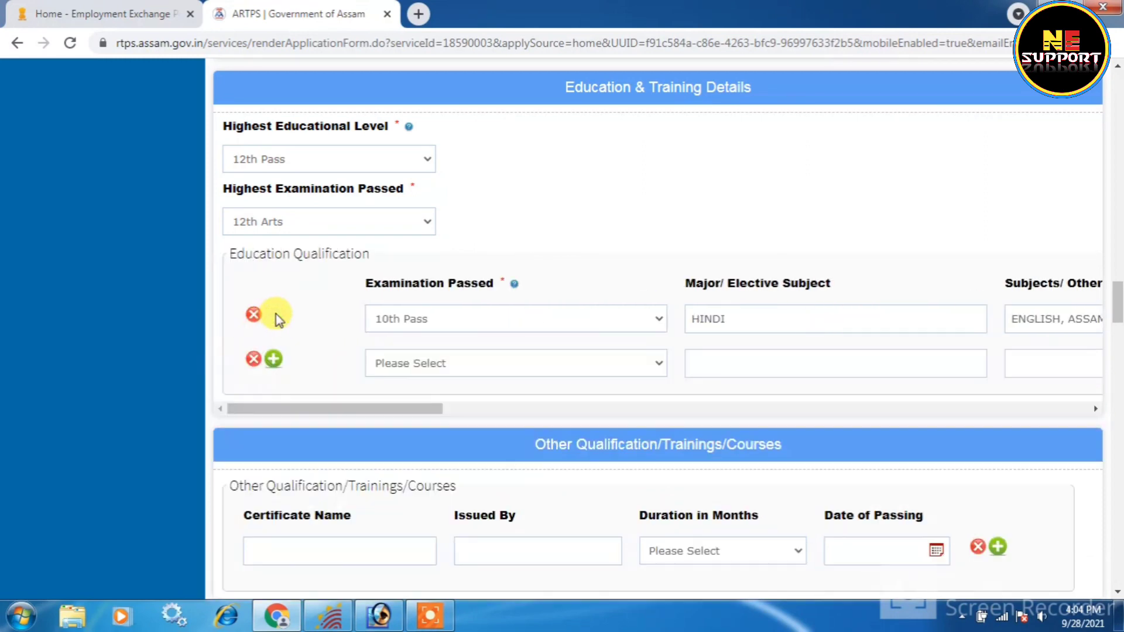
left_click(417, 362)
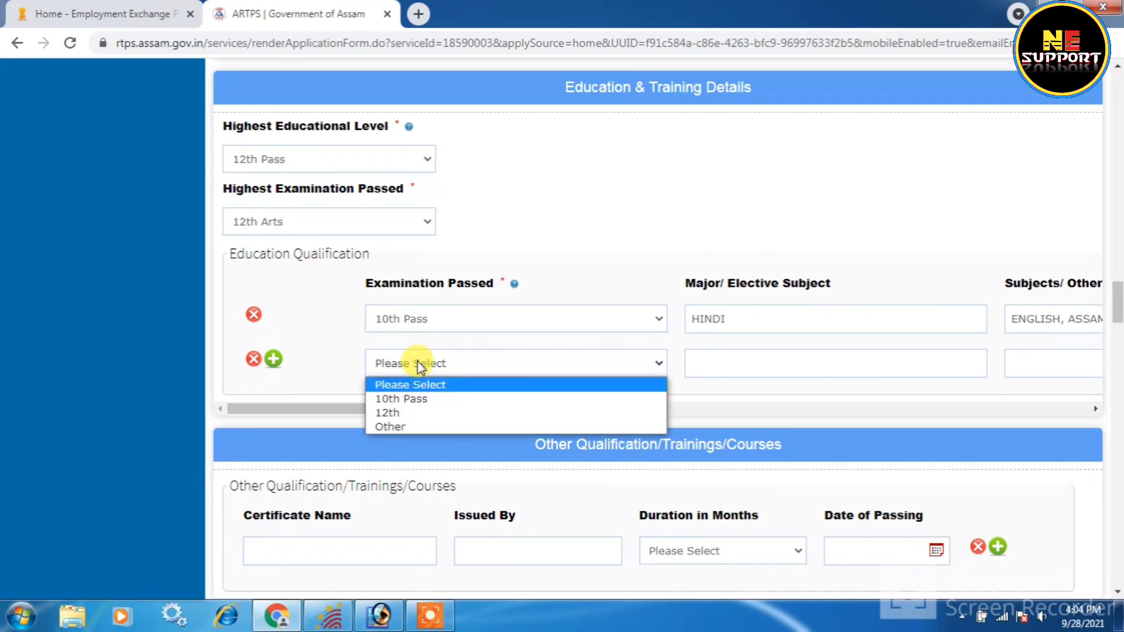
left_click(419, 414)
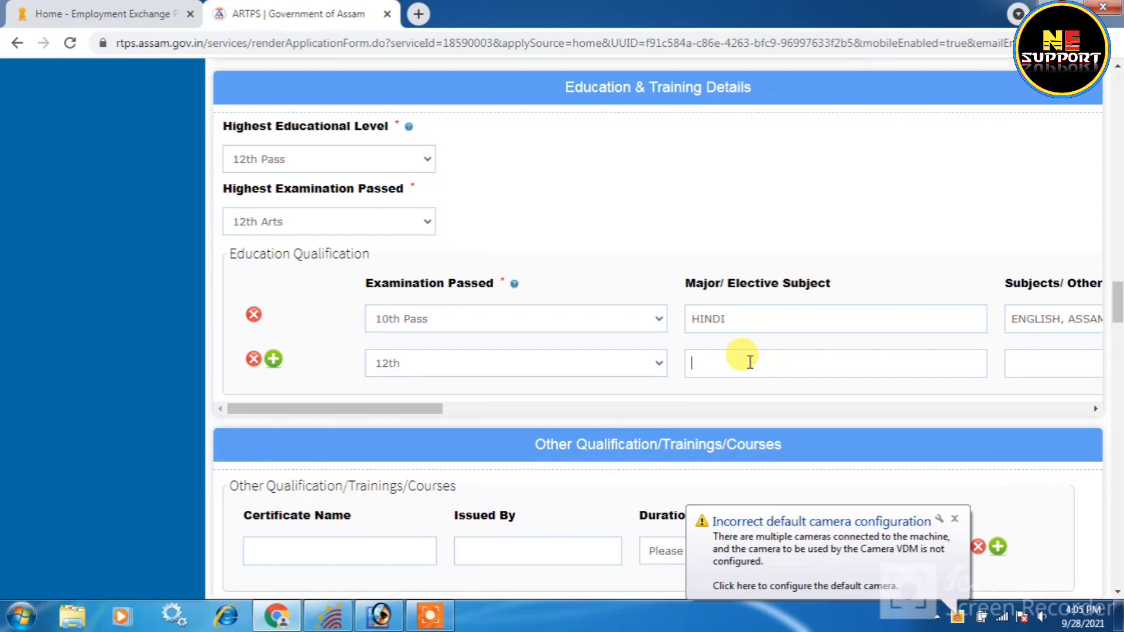
Step: Fill in the 12th row's other subjects, starting with ENGLISH and ending with EDUCATION, ECONOMICS, ADVANCE ASSAMESE
left_click_drag(434, 408, 556, 413)
left_click(604, 361)
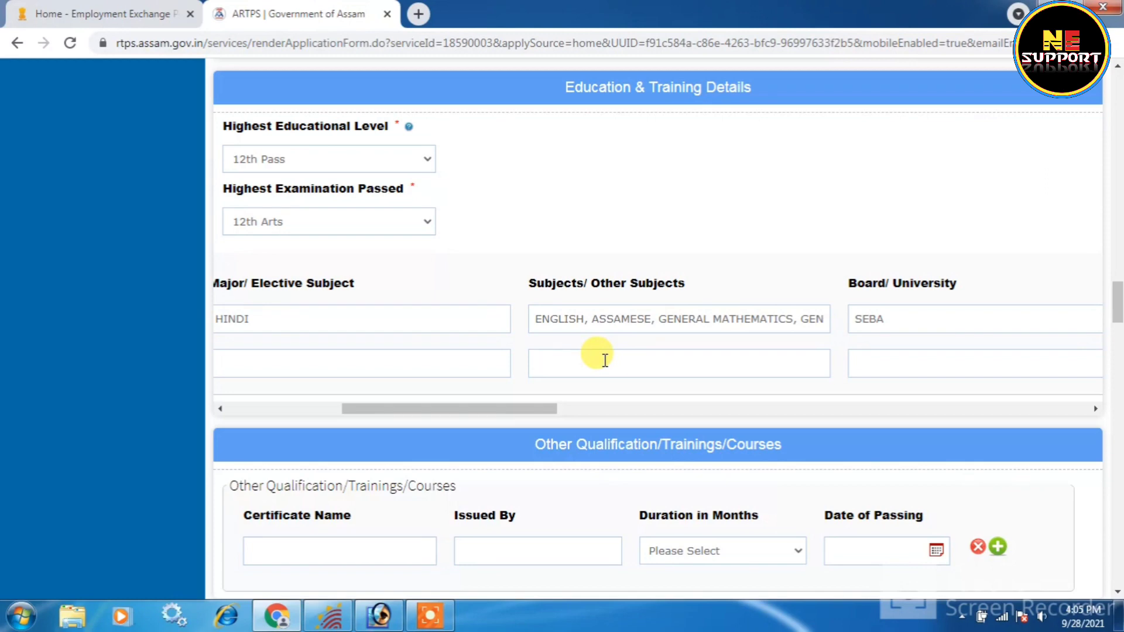
type("EN")
type("GLISH")
type(", ASSA")
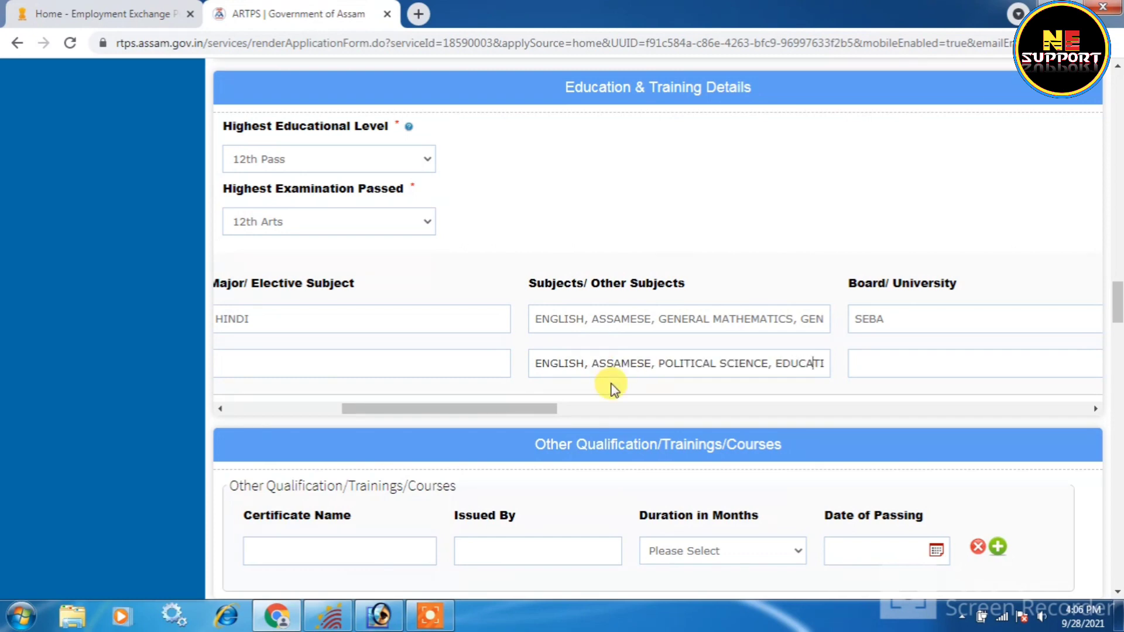
type("ION, ECONOMICS, ADVANCE ASSAMESE")
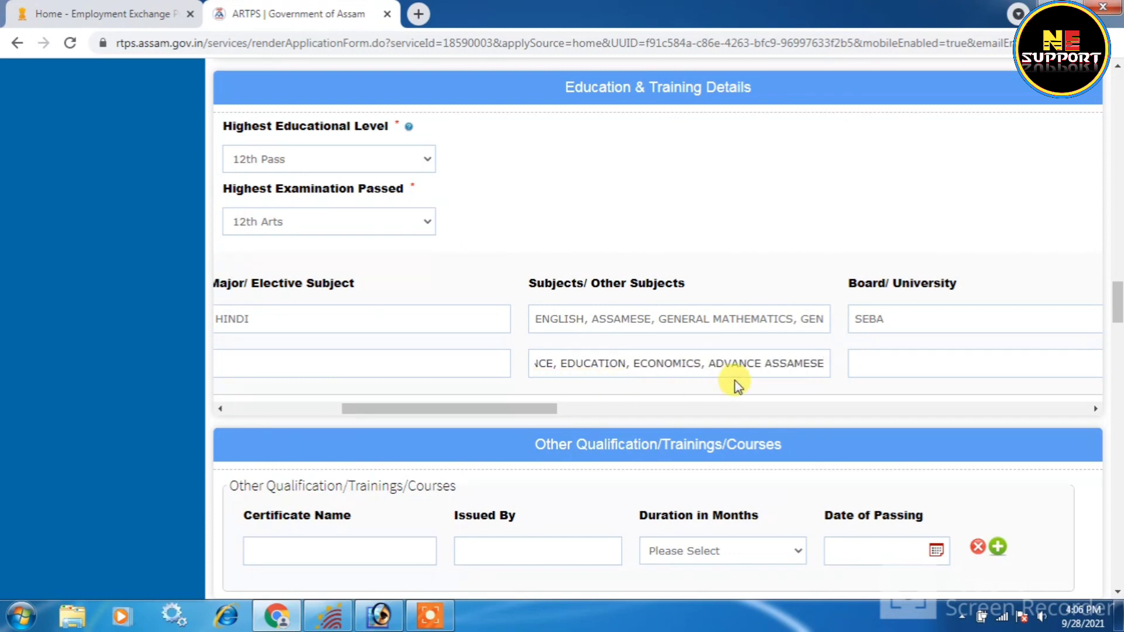
Step: In the 12th row, enter AHSEC as the board and KARIPARA HIGHER SECONDARY SCHOOL as the institution
left_click(874, 359)
type("AHSEC")
left_click_drag(540, 410, 704, 405)
left_click(667, 366)
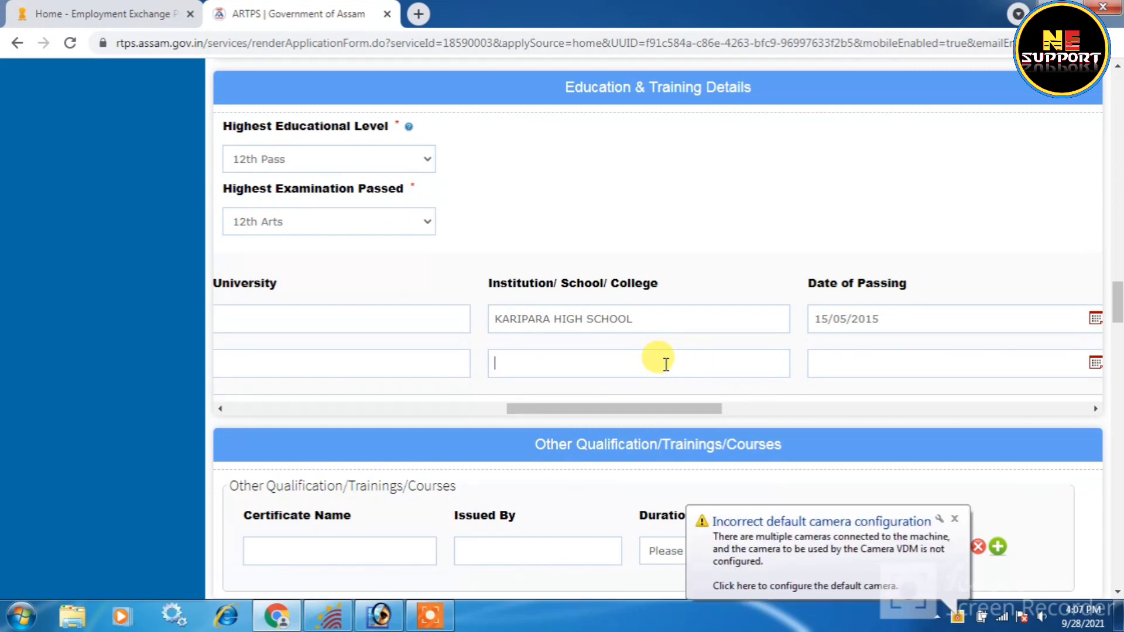
type("KARIPARA")
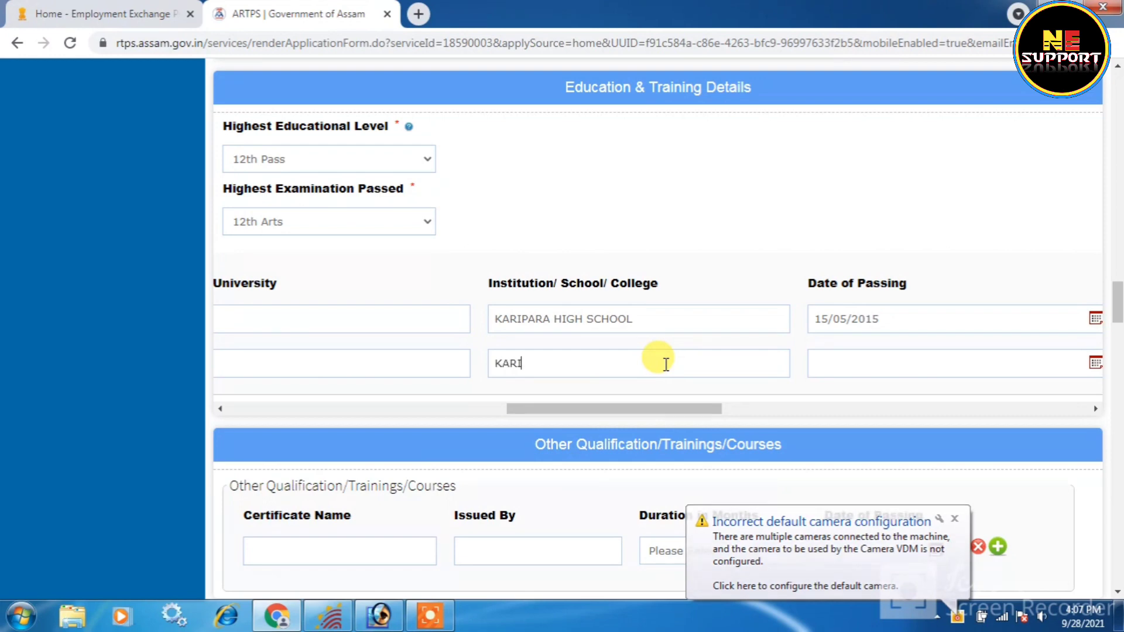
type(" HIGHER SECONDARY SCHOOL")
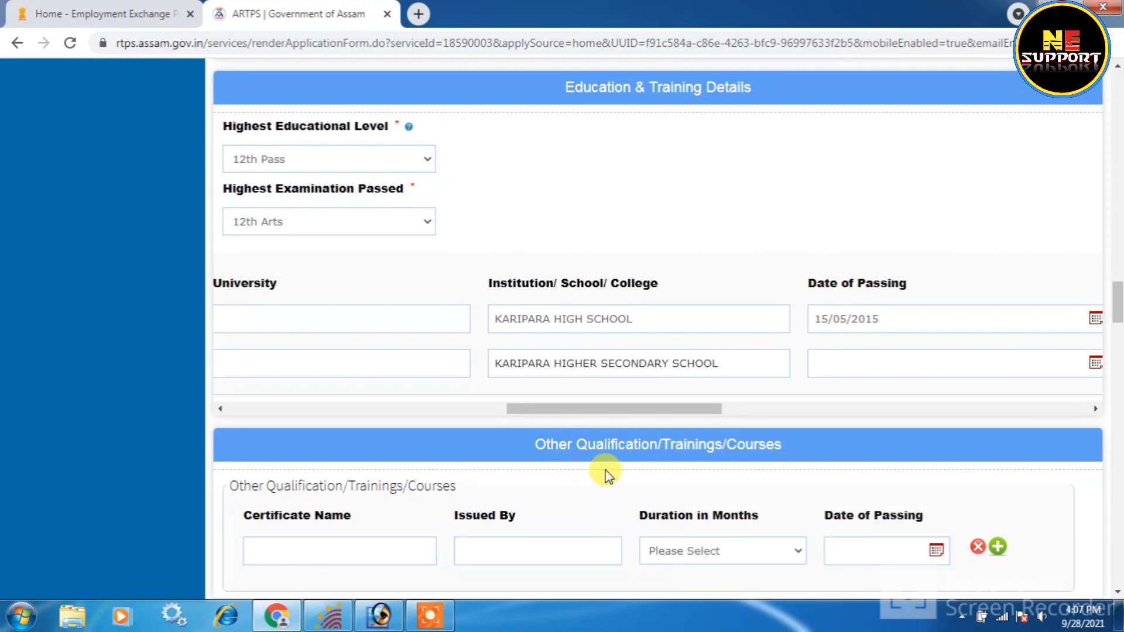
Step: Set the date of passing in the 12th row to 31/07/2021
left_click(866, 364)
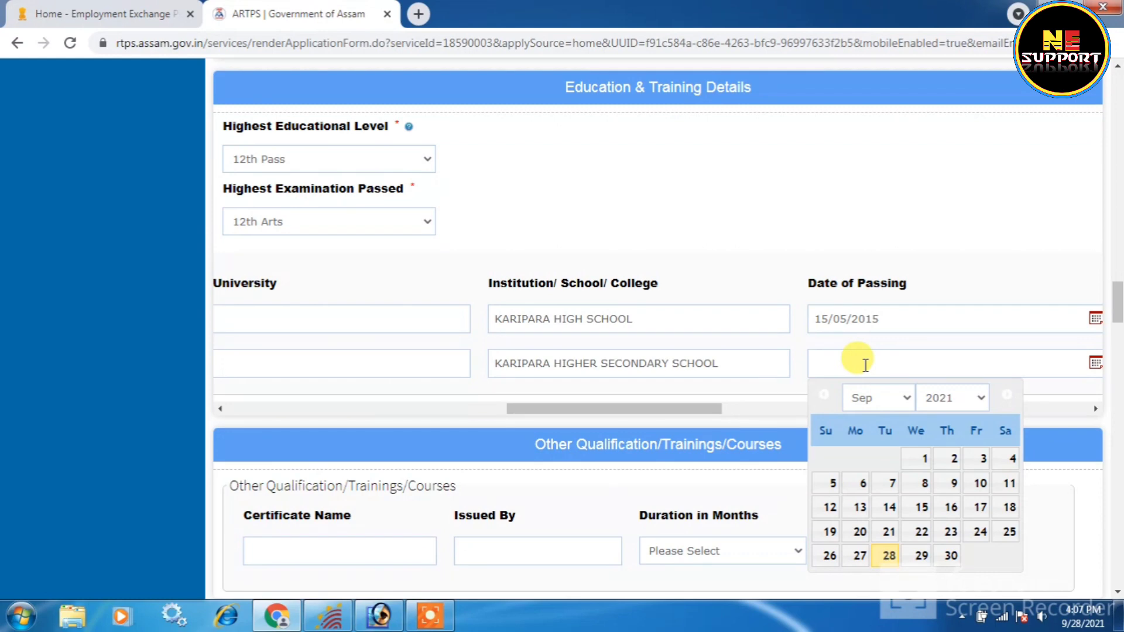
left_click(934, 397)
left_click(941, 397)
left_click_drag(929, 426, 913, 457)
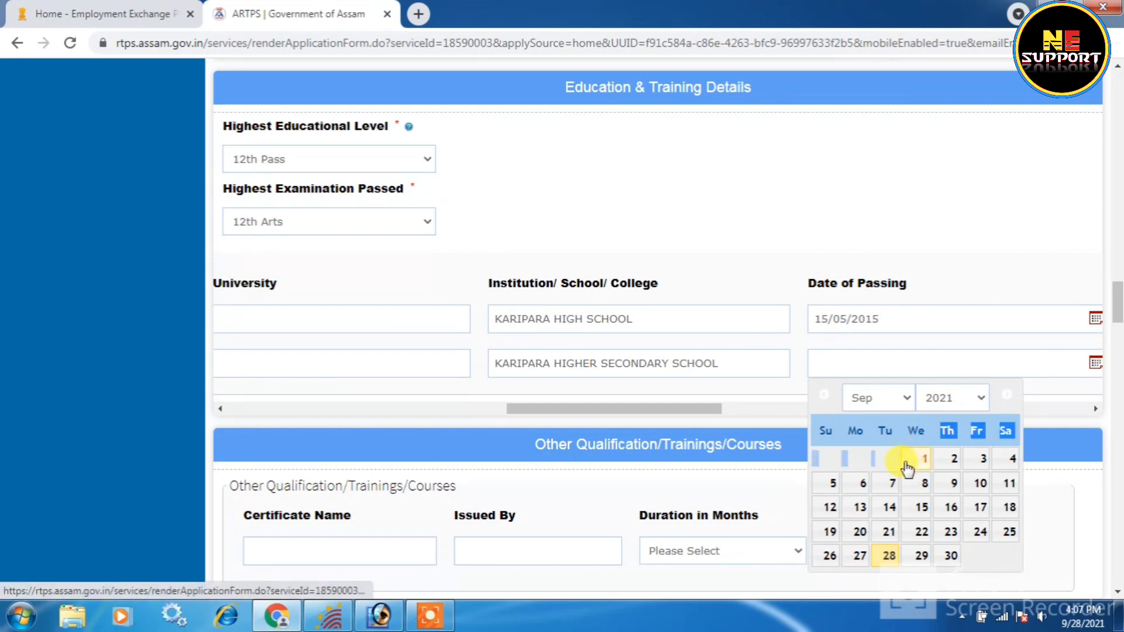
left_click(880, 408)
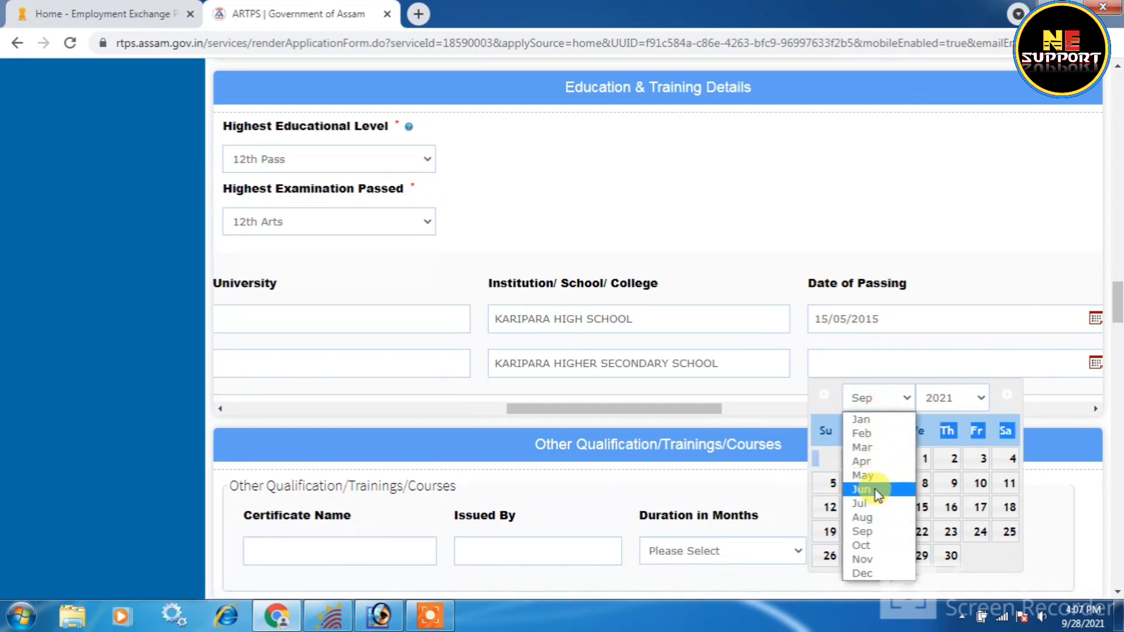
left_click(866, 503)
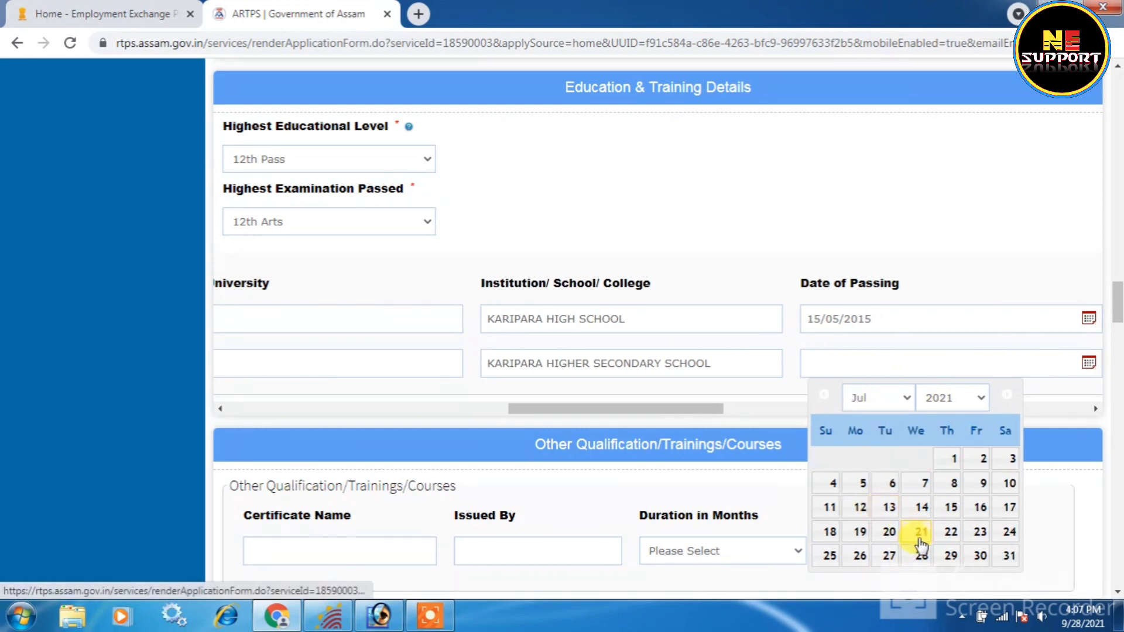
left_click(1010, 555)
Step: Enter the applicant's registration number for the 12th examination
key("Tab")
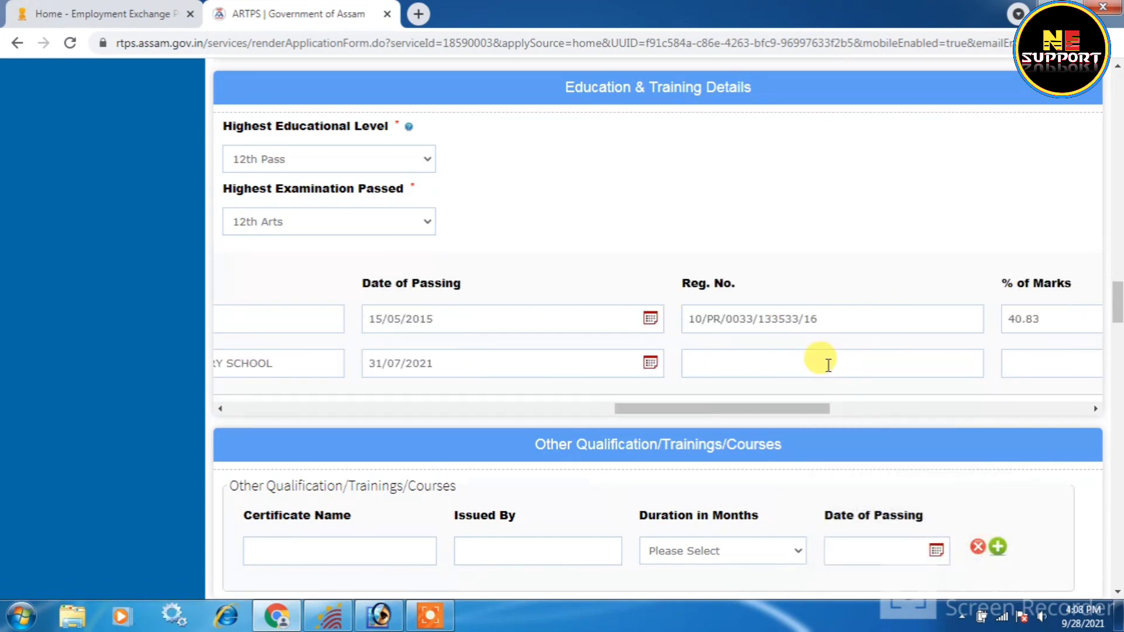
key("Tab")
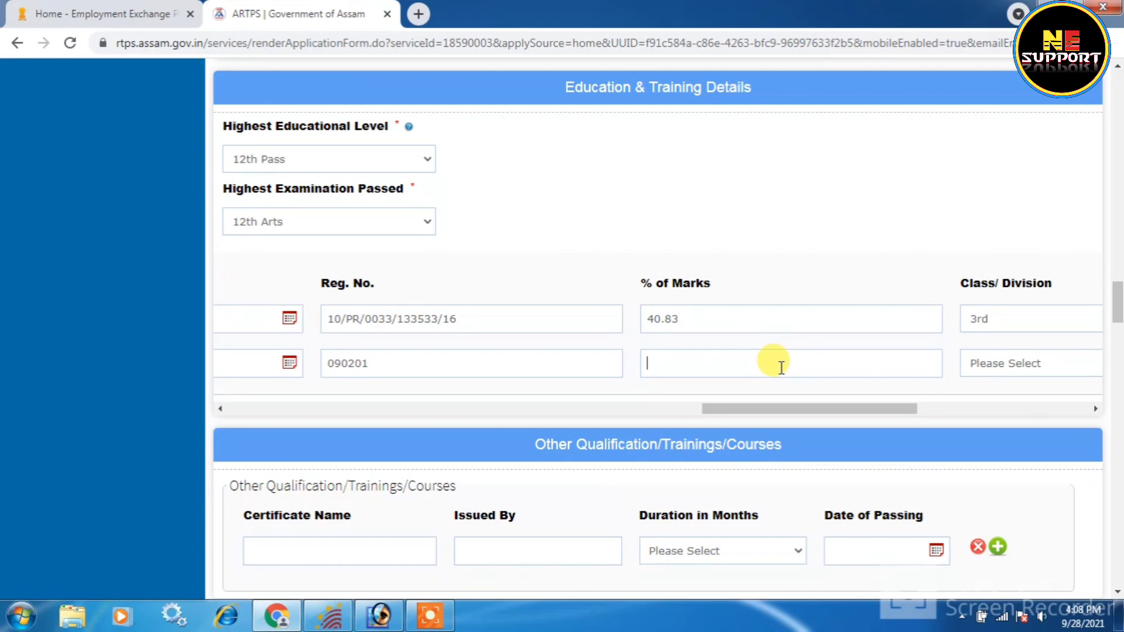
Step: In the 12th row, enter 49.8 as the percentage of marks and choose 2nd as the class/division
type("49.8")
left_click(977, 366)
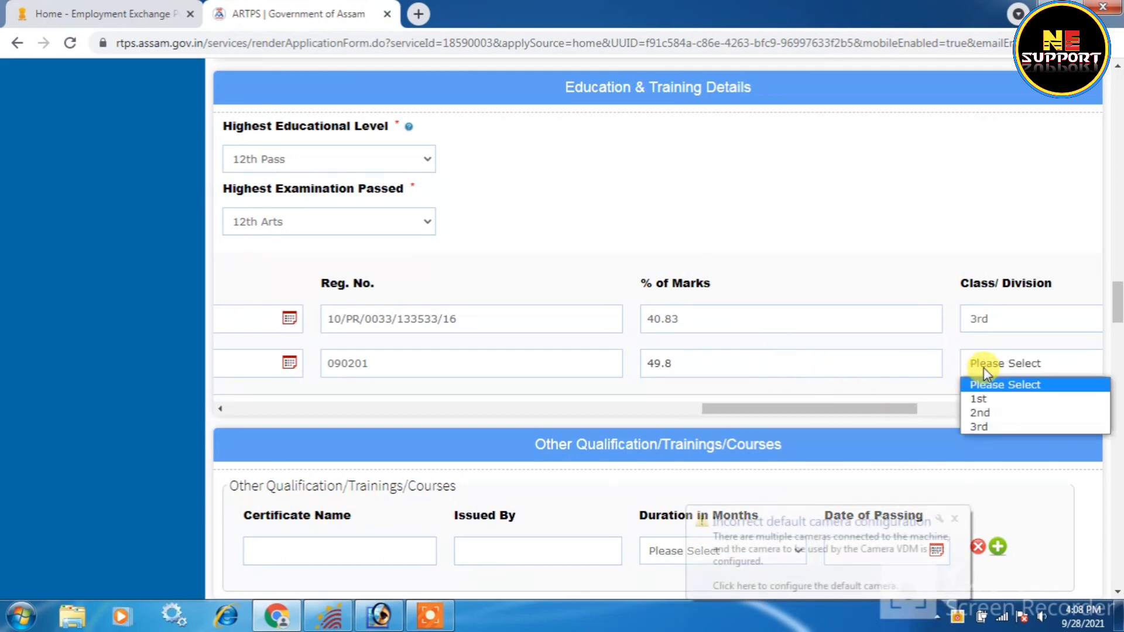
left_click(978, 412)
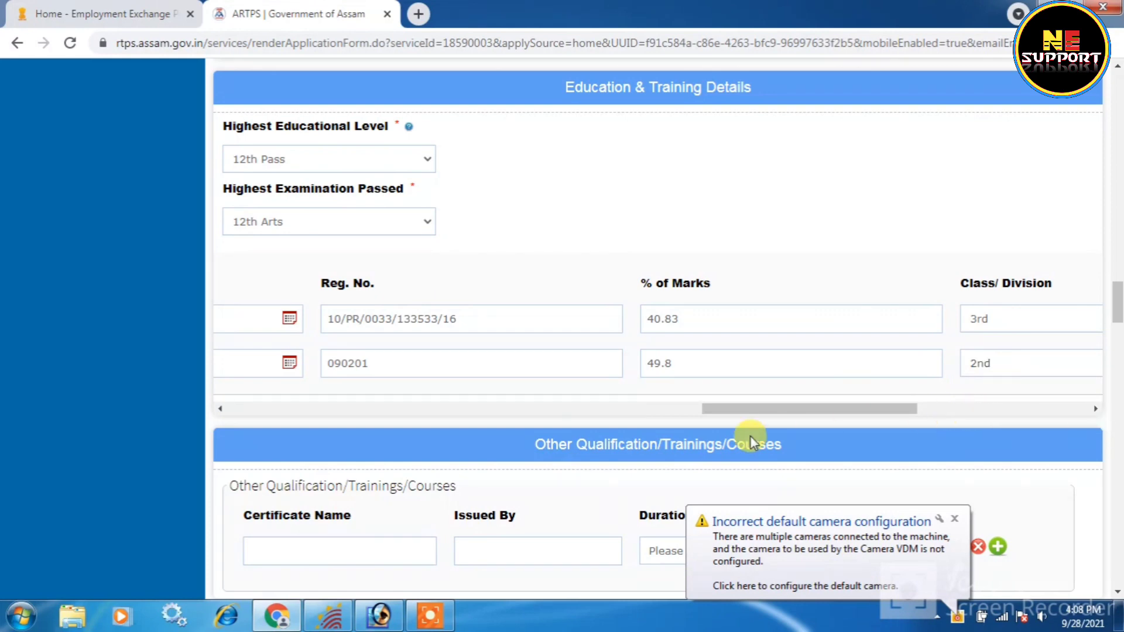
Step: Dismiss the camera configuration notification and set the current employment status to Unemployed
left_click_drag(1116, 294, 1117, 322)
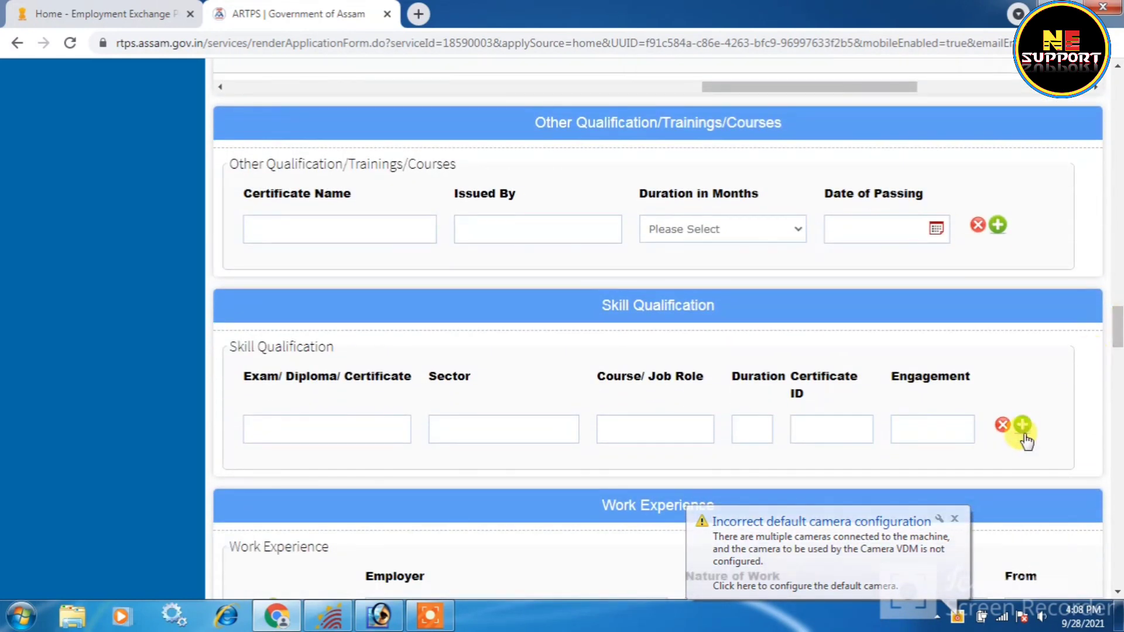
left_click(955, 519)
scroll(1117, 328, "up", 2)
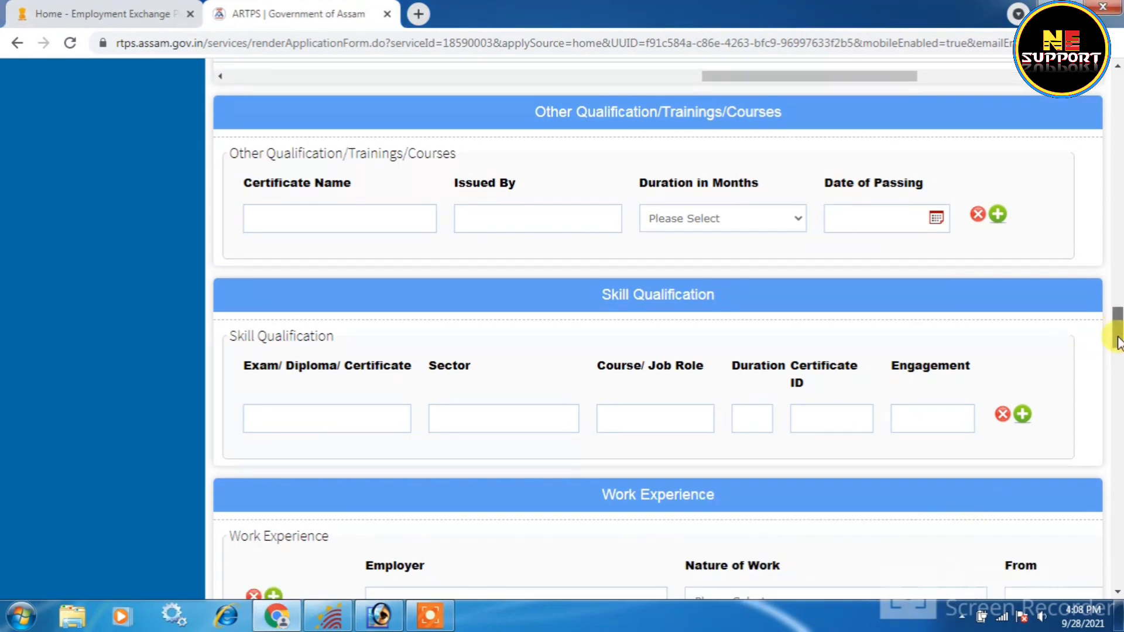
left_click_drag(1118, 331, 1118, 338)
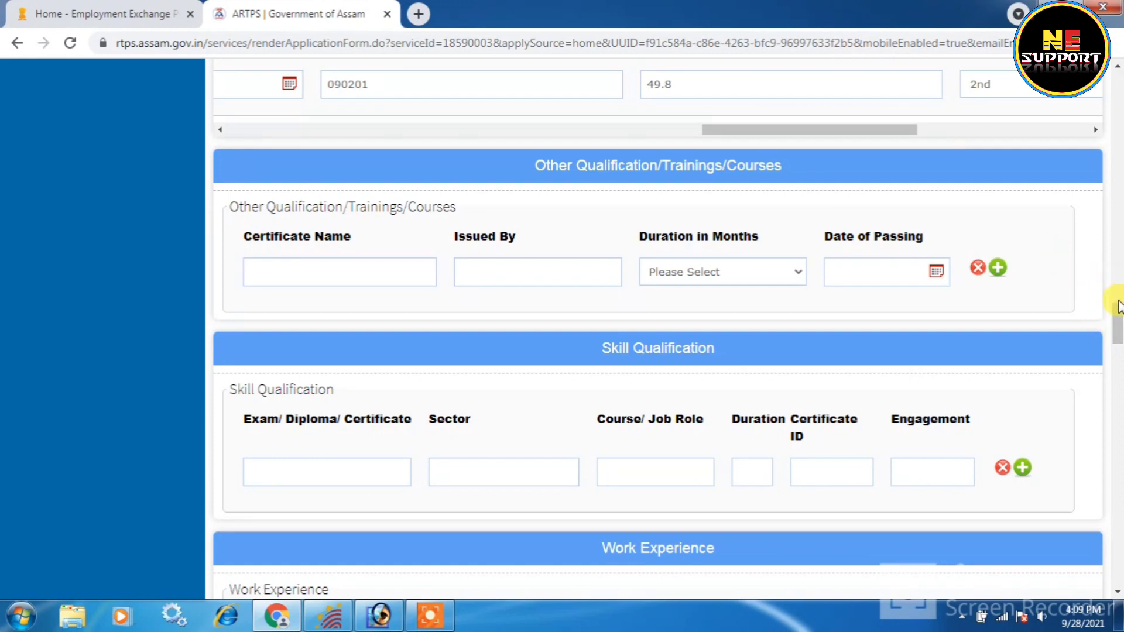
left_click_drag(1119, 311, 1119, 335)
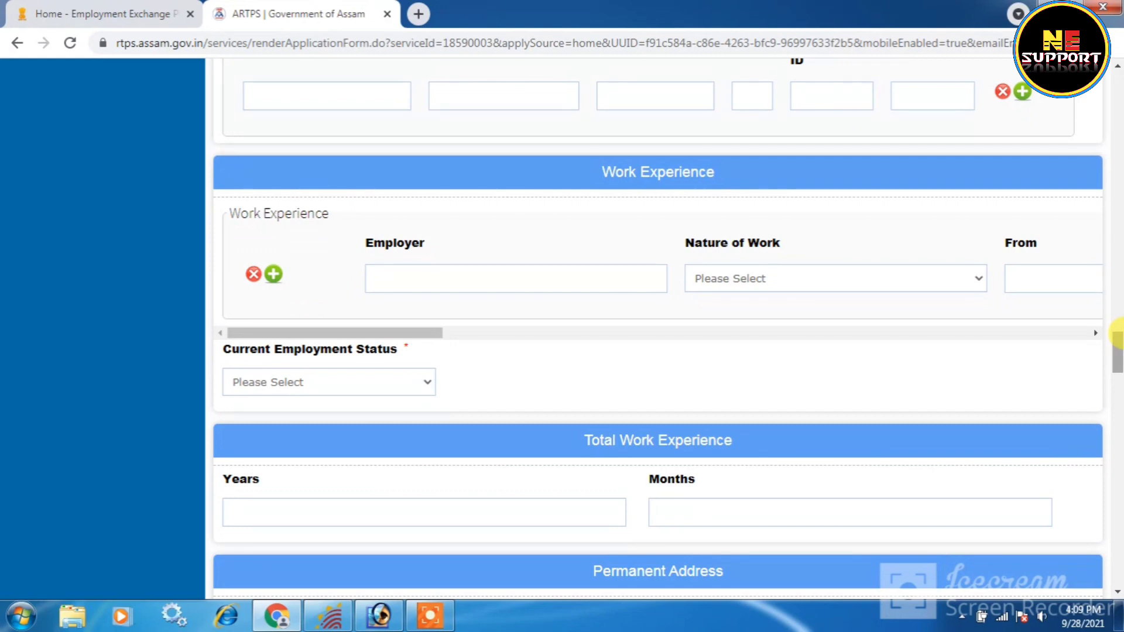
left_click_drag(1119, 338, 1119, 363)
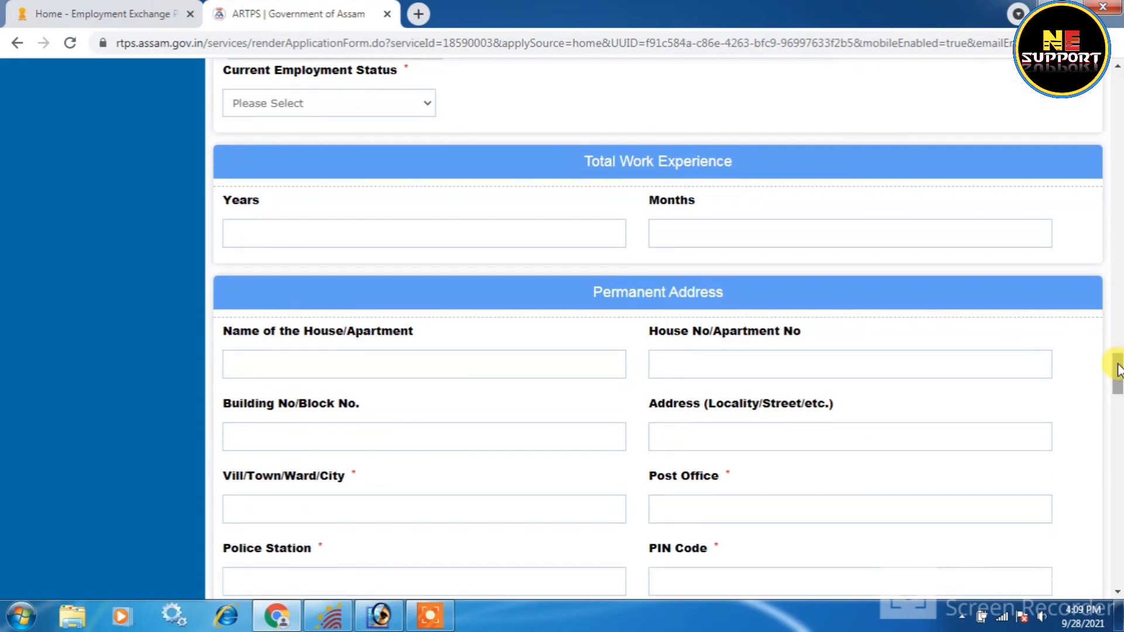
scroll(1119, 363, "up", 2)
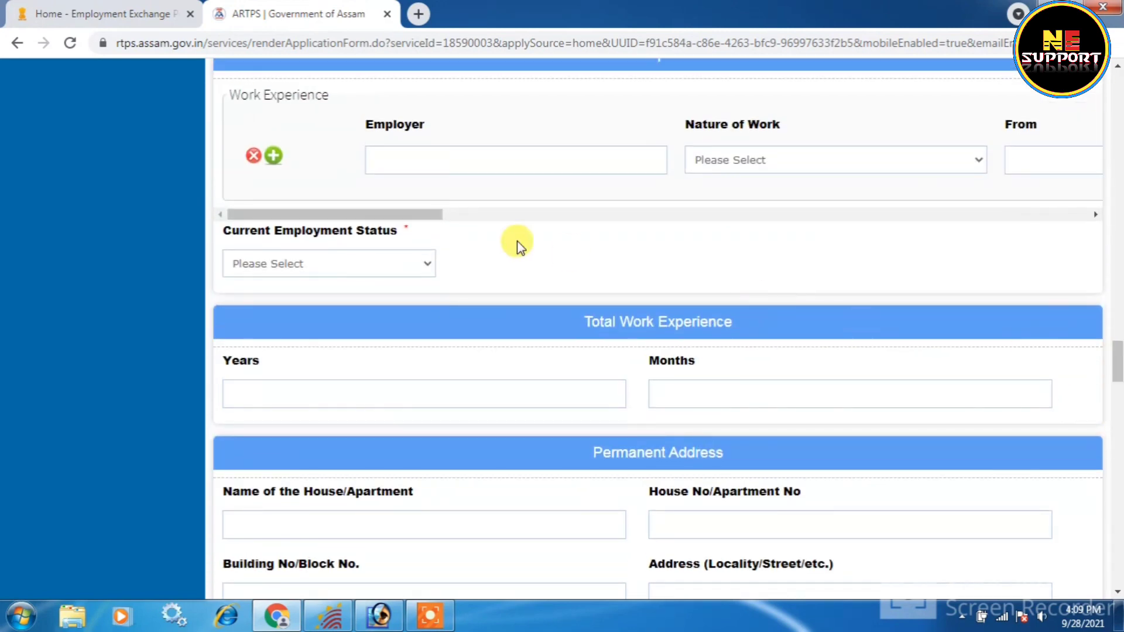
left_click(317, 267)
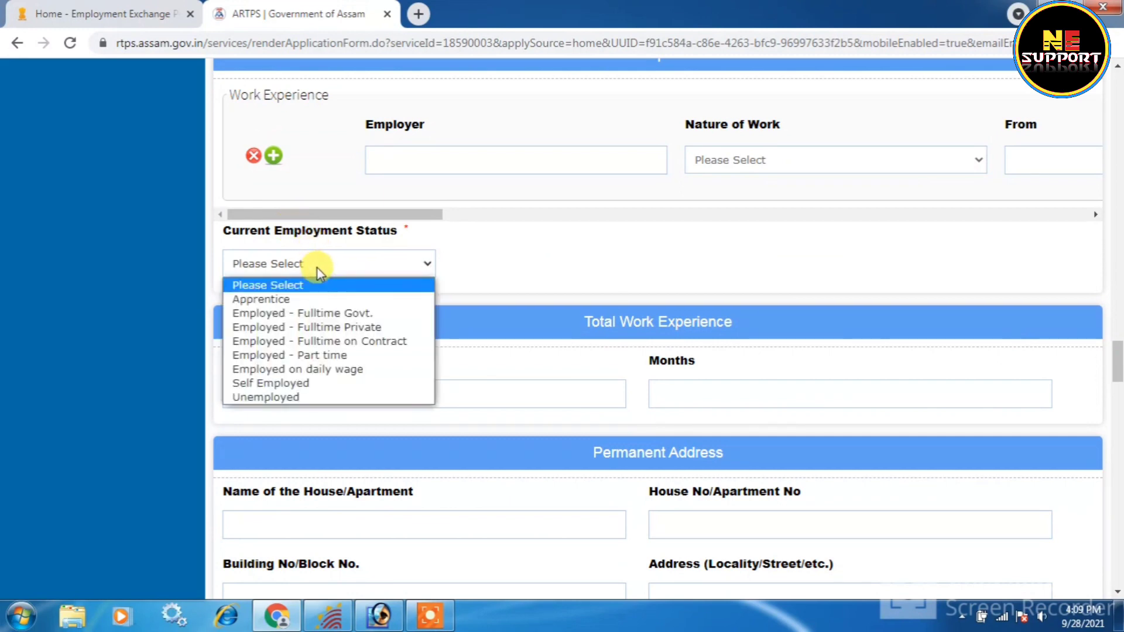
left_click(293, 400)
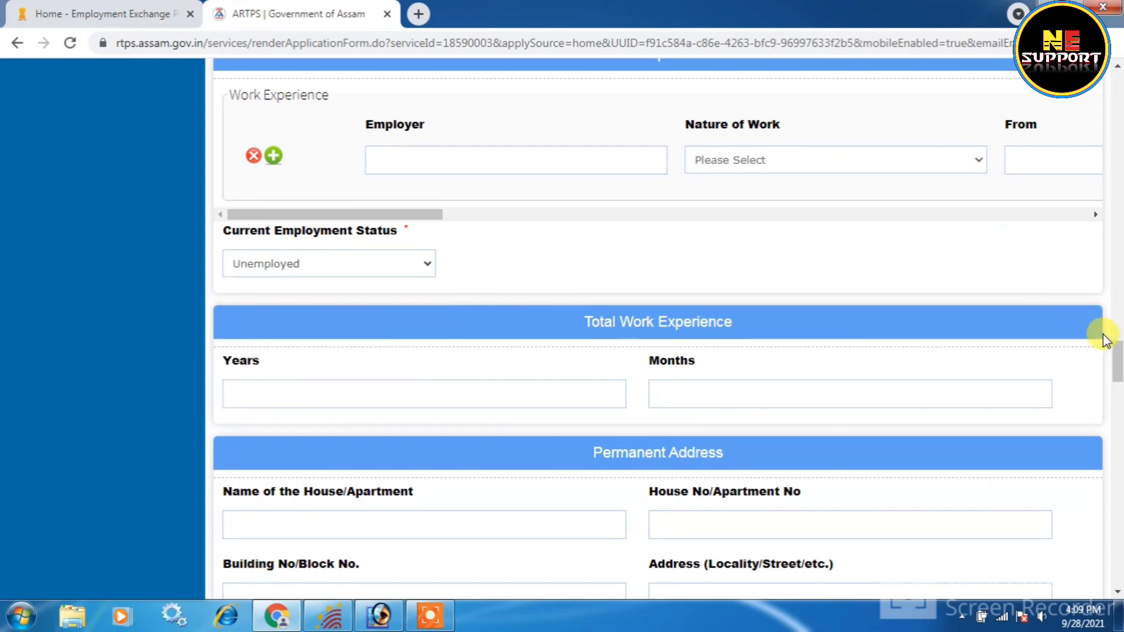
Step: Enter the applicant's house number and village in the permanent address section
left_click_drag(1120, 352, 1120, 372)
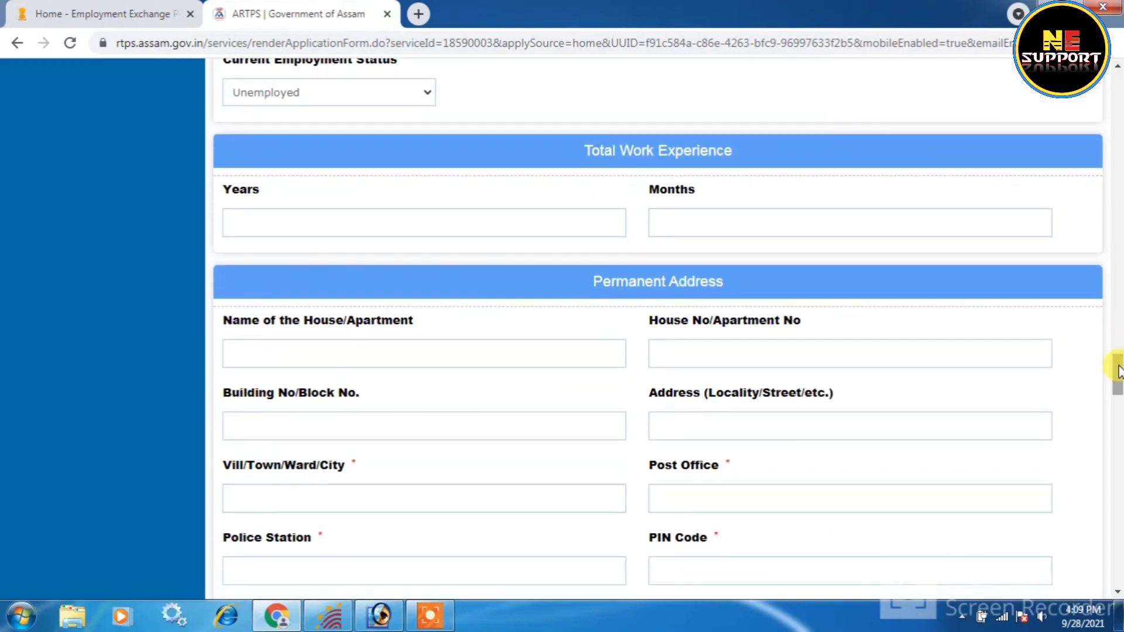
left_click_drag(1118, 380, 1120, 404)
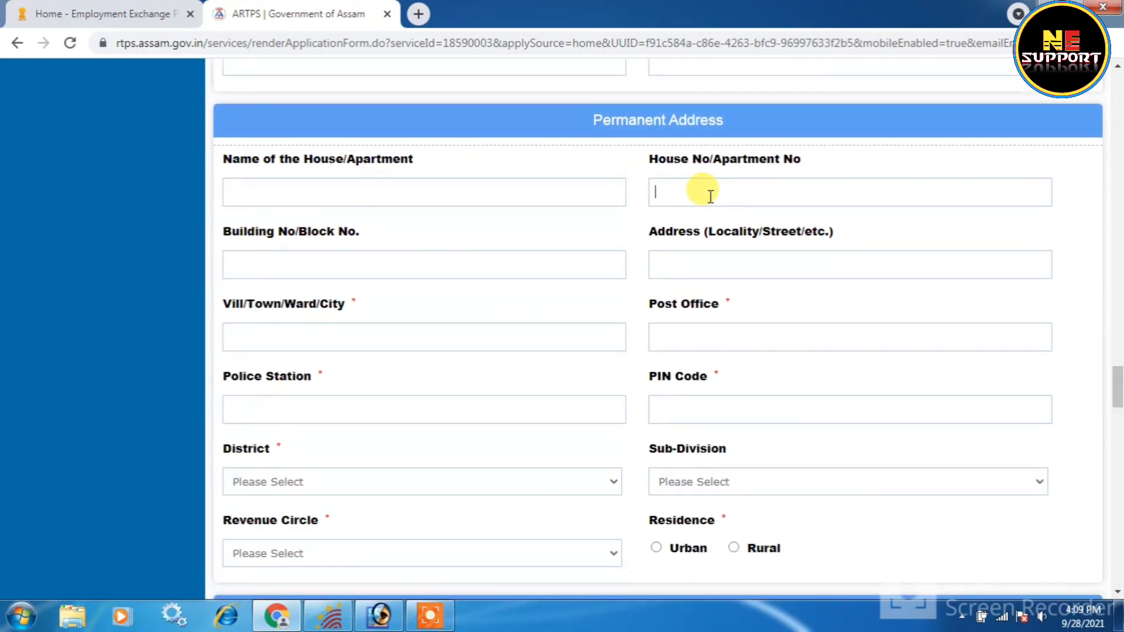
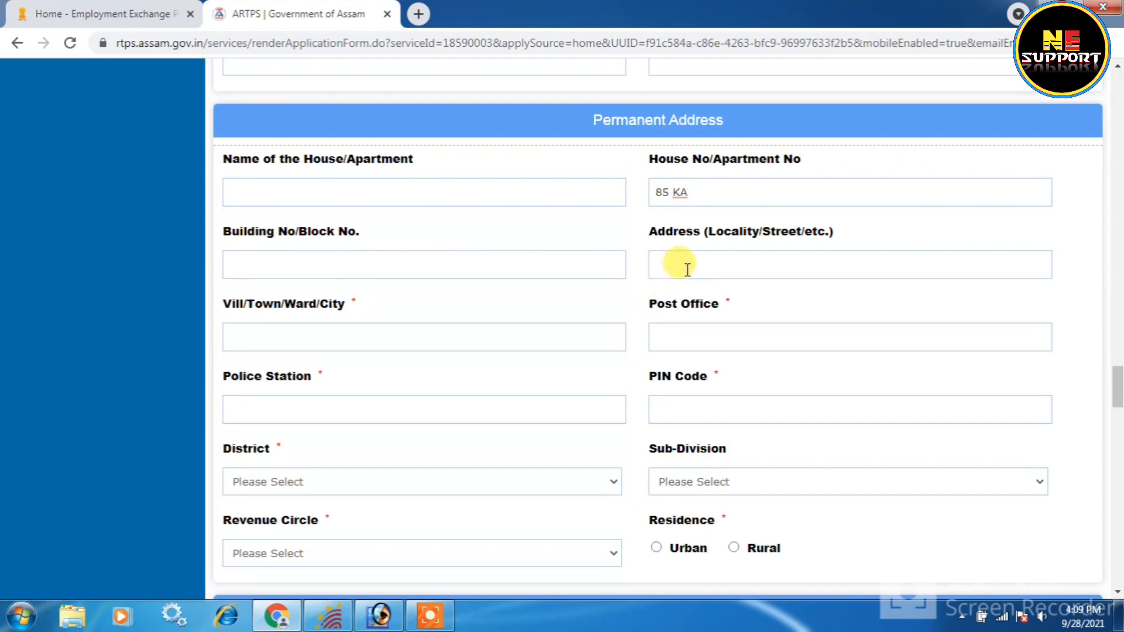
left_click(319, 344)
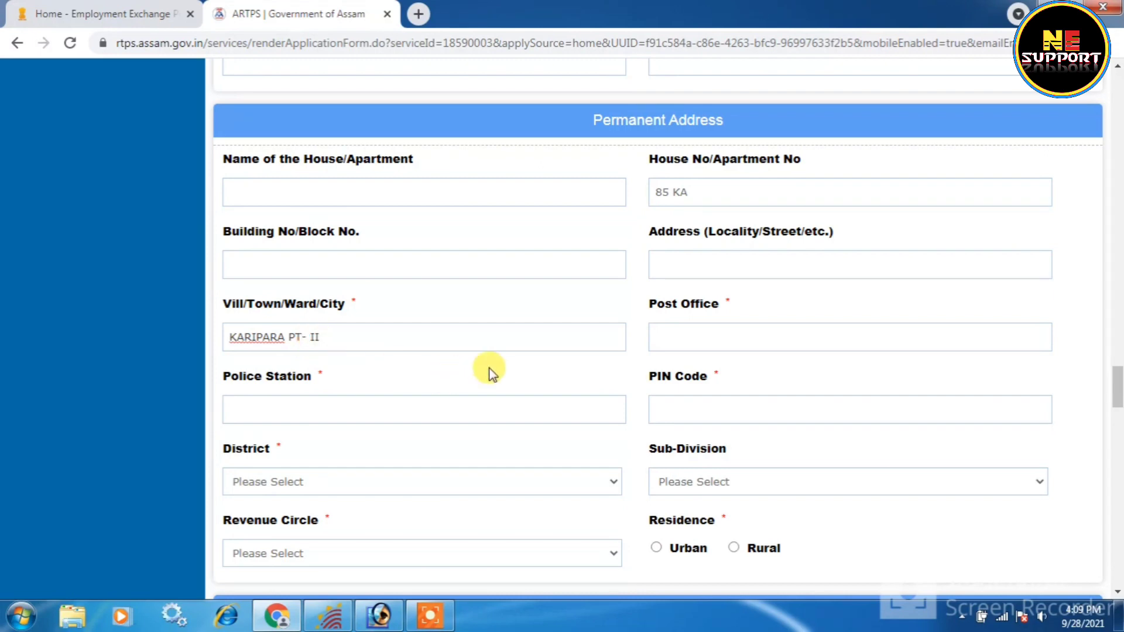
Step: Fill in the post office, police station and postal PIN code of the applicant's permanent address
left_click(690, 338)
type("d")
type("HAK")
type("LA")
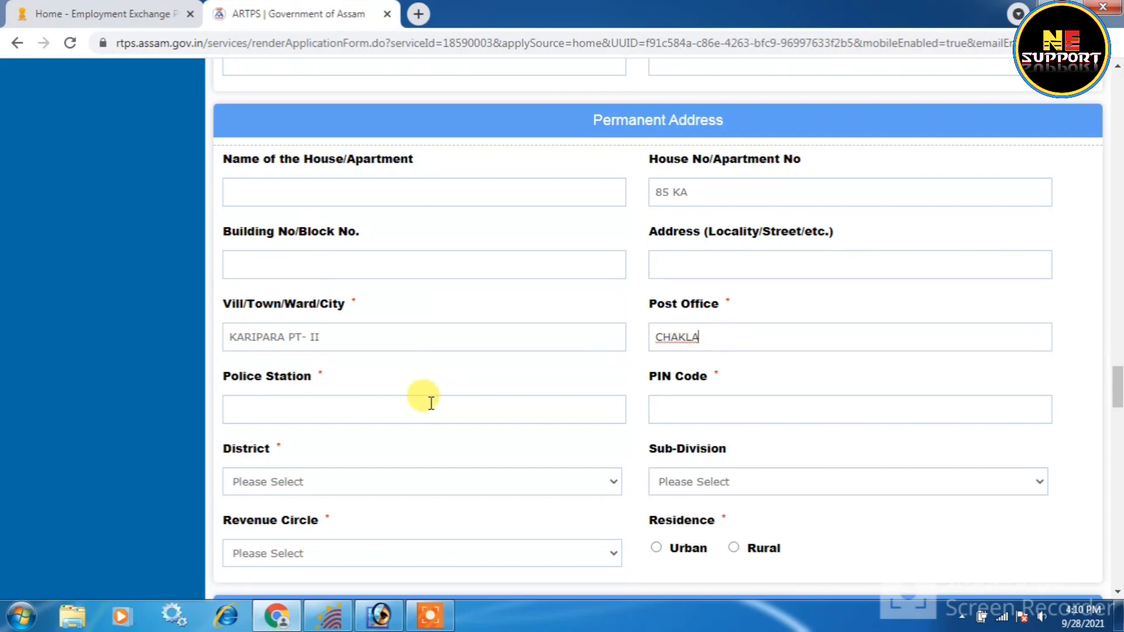
left_click(377, 411)
scroll(377, 413, "down", 1)
type("MATIA")
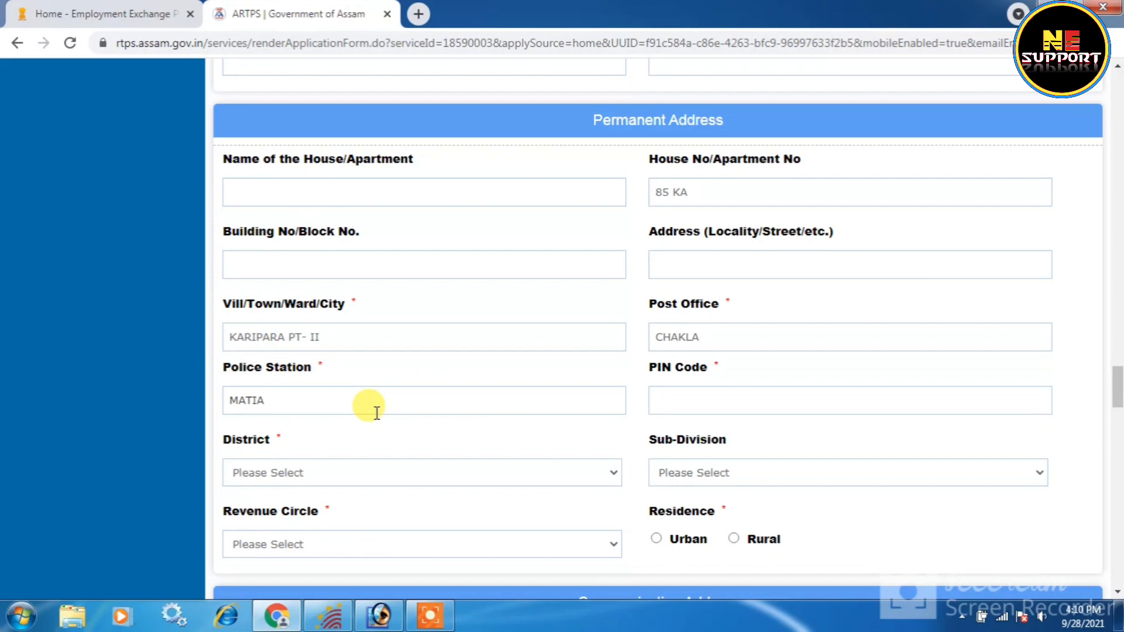
left_click(681, 403)
type("783125")
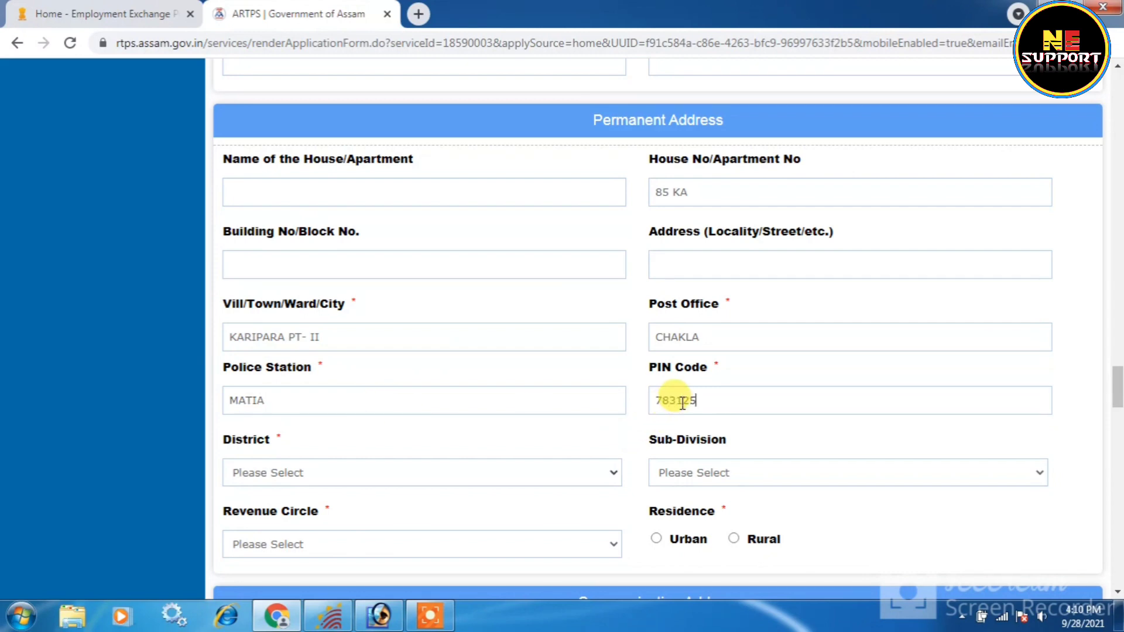
Step: Select the applicant's district and sub-division for the permanent address
left_click_drag(1118, 376, 1118, 387)
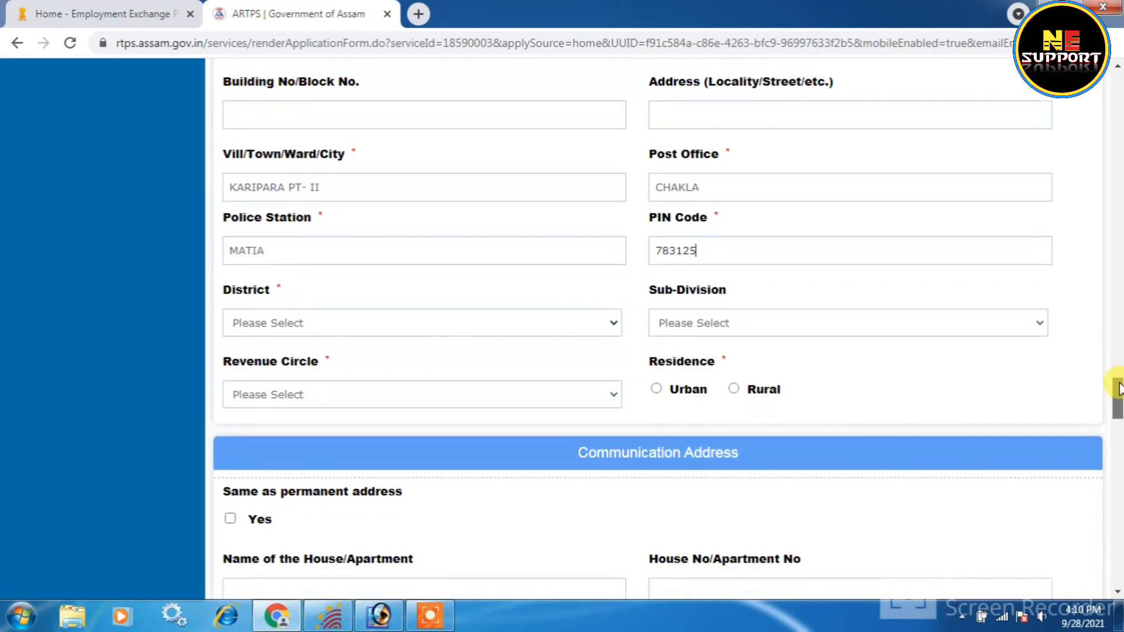
left_click(392, 330)
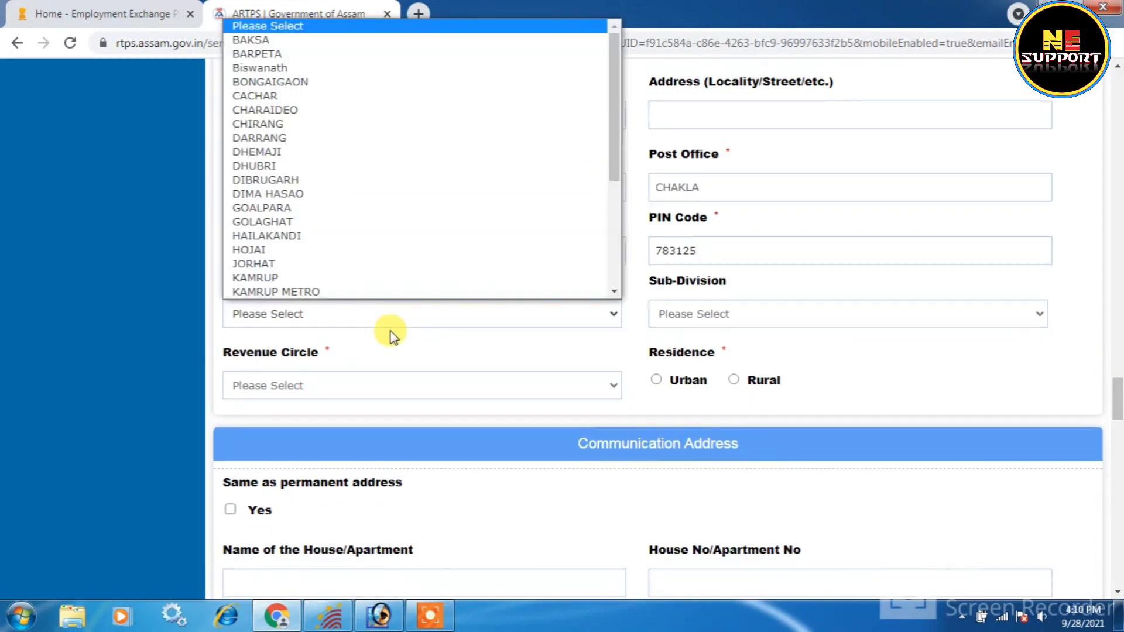
left_click(309, 208)
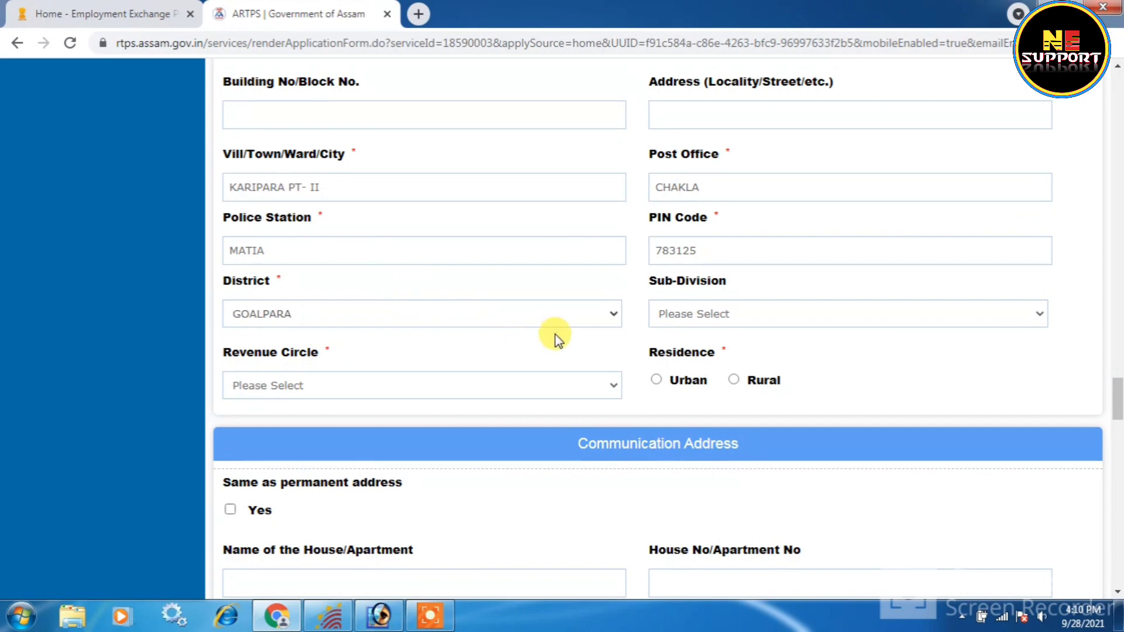
left_click(680, 321)
left_click(682, 350)
Step: Select the applicant's revenue circle and mark the permanent residence as Rural
left_click(322, 385)
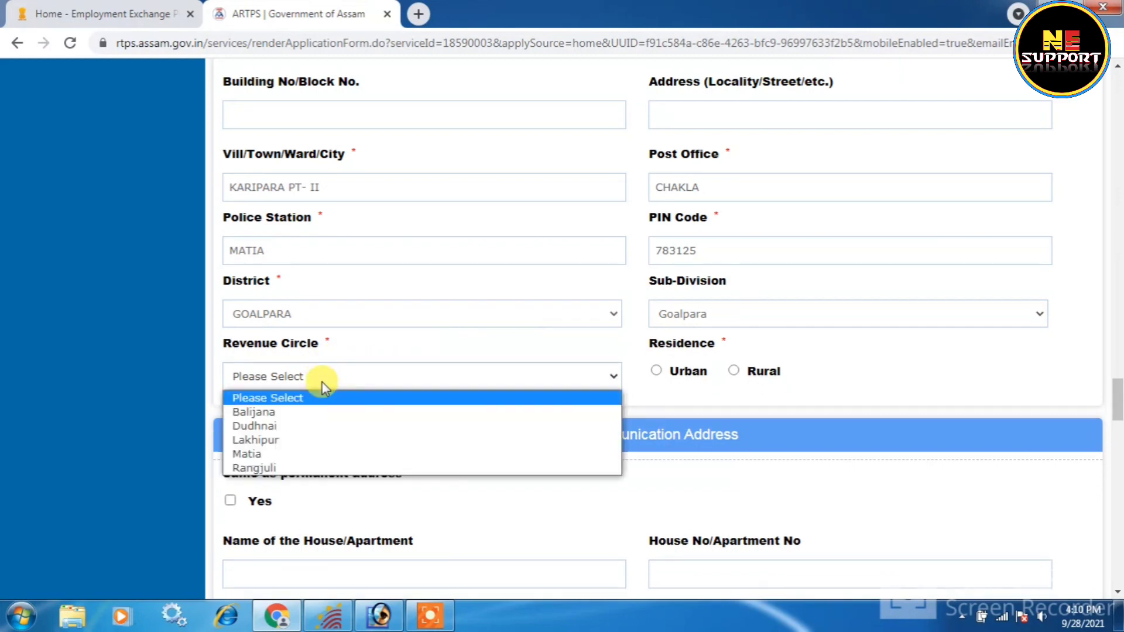
left_click(297, 455)
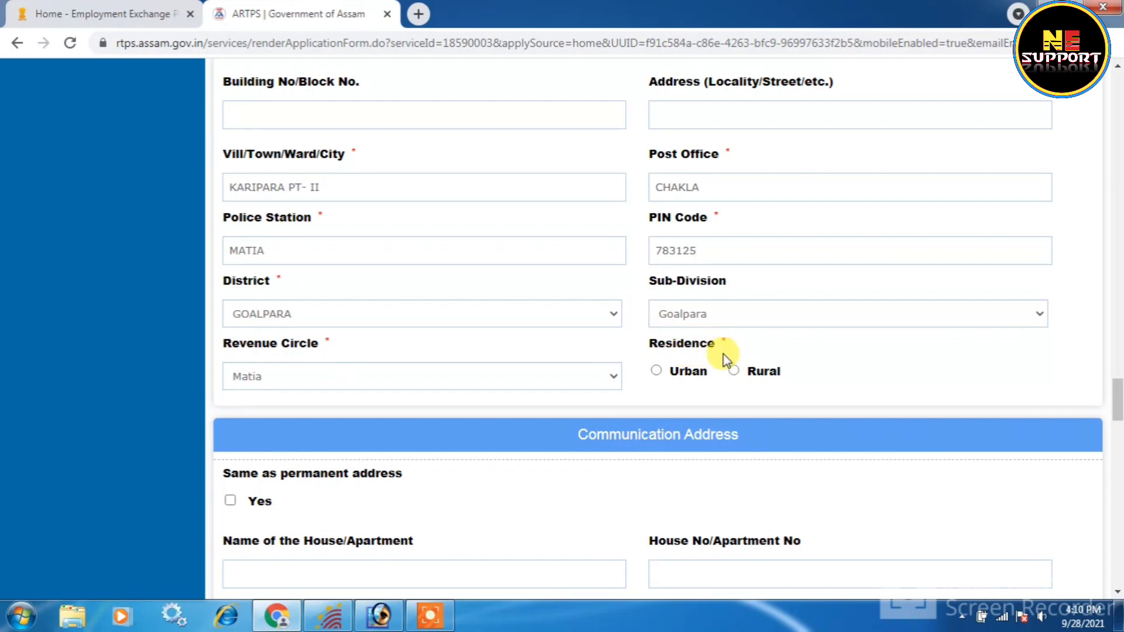
left_click(735, 371)
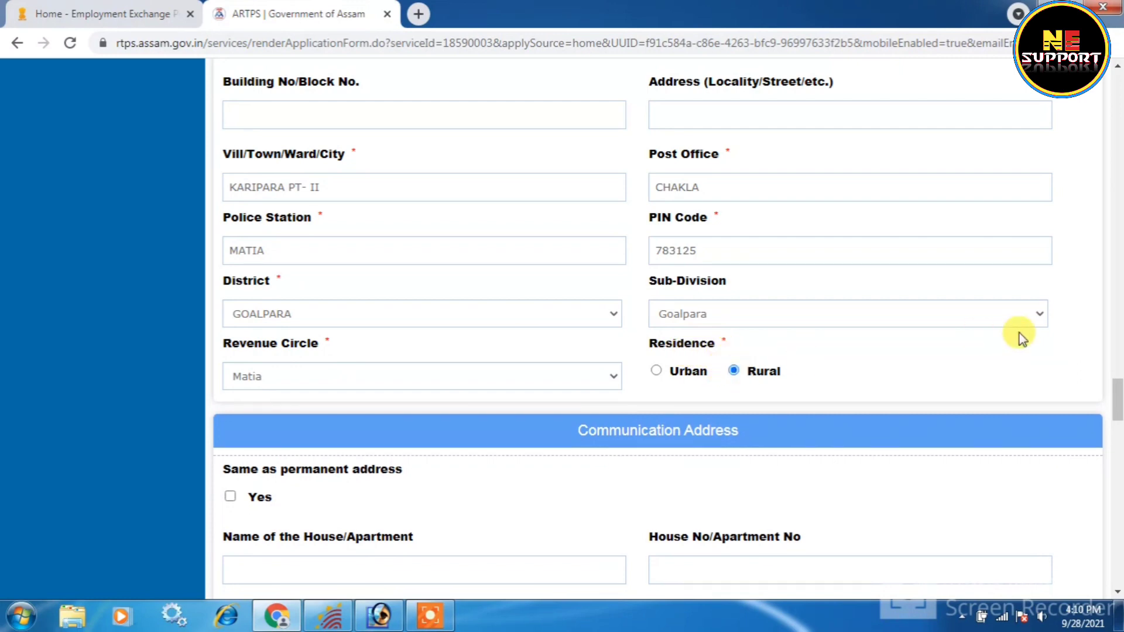
Step: Mark the communication address as the same as the permanent address
left_click_drag(1117, 396, 1119, 413)
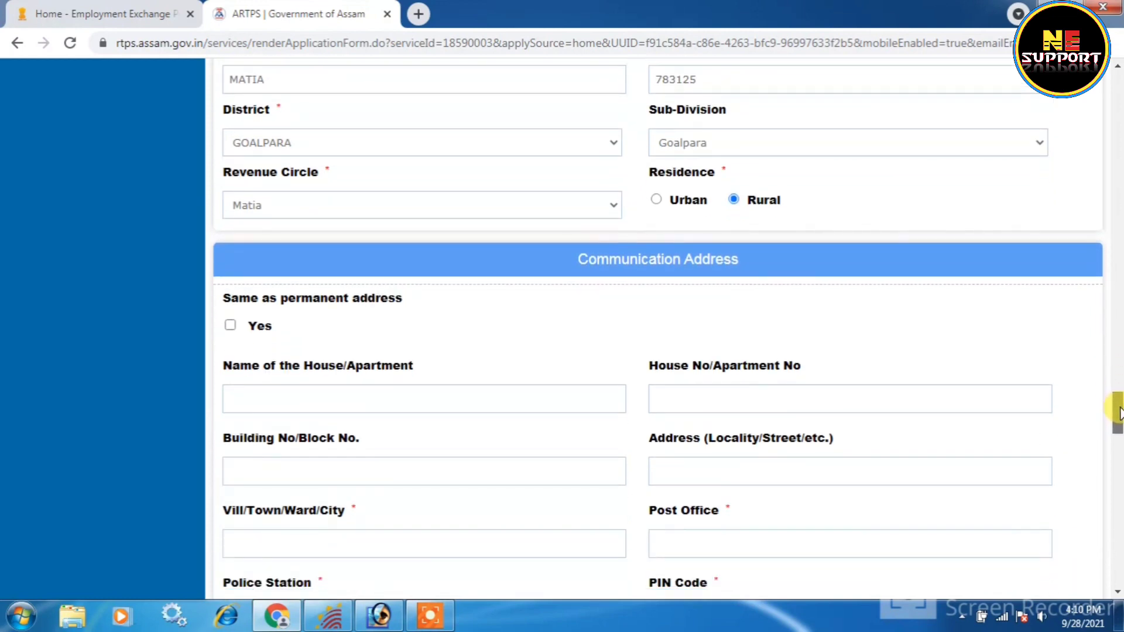
scroll(1119, 414, "down", 1)
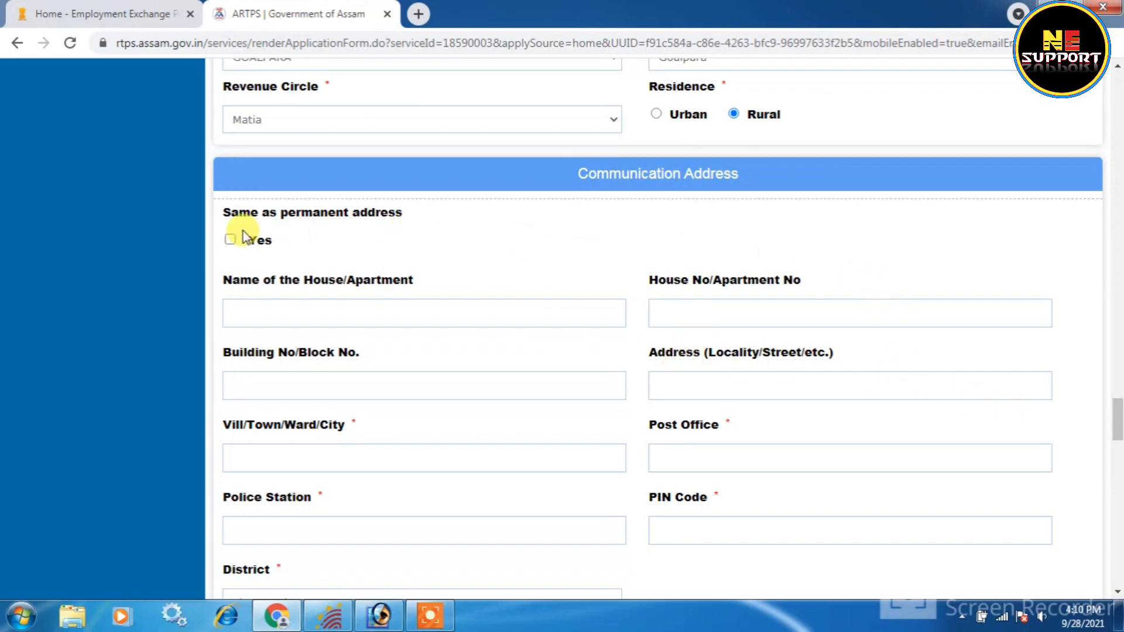
left_click(231, 241)
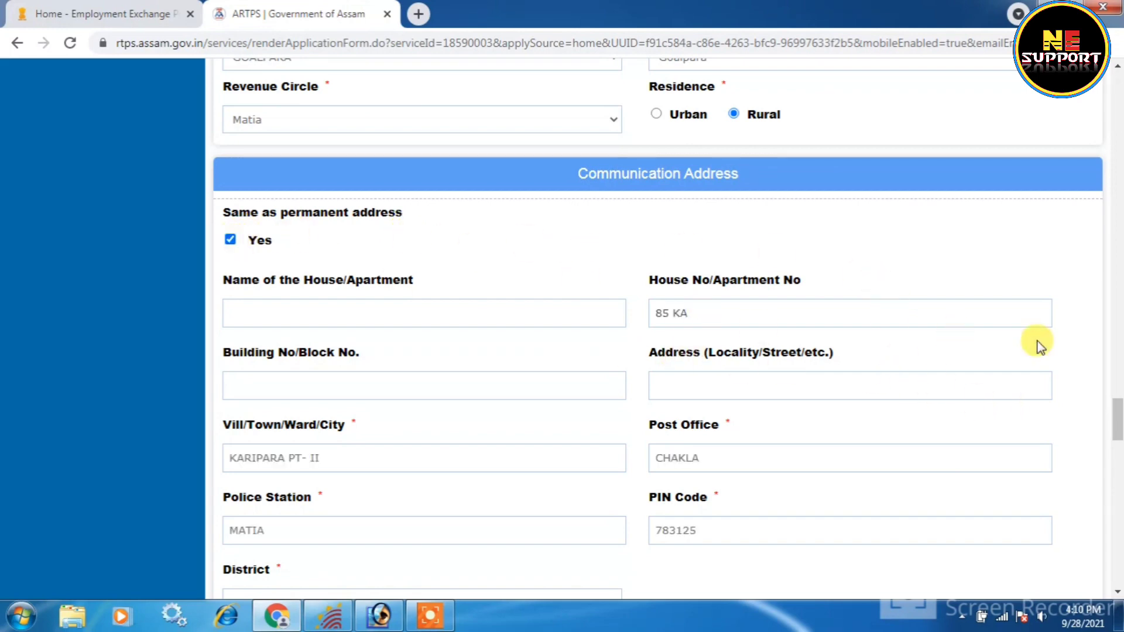
Step: Enter ASSAMESE as the first known language and mark it as Read, Write and Speak
left_click_drag(1117, 410, 1120, 448)
left_click(955, 519)
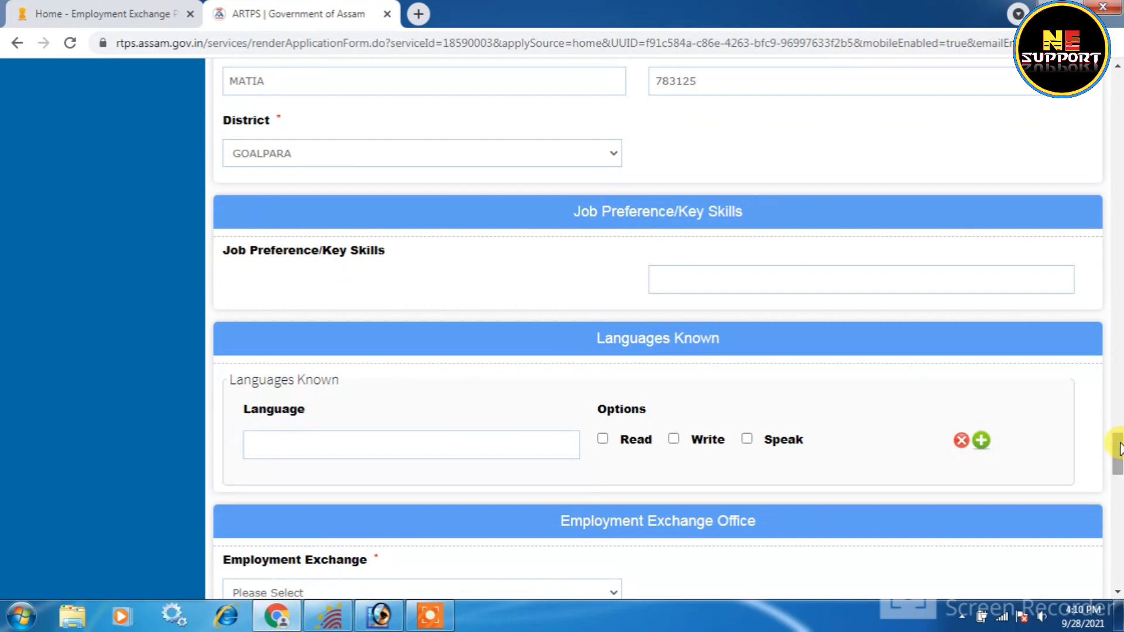
left_click_drag(1119, 448, 1120, 452)
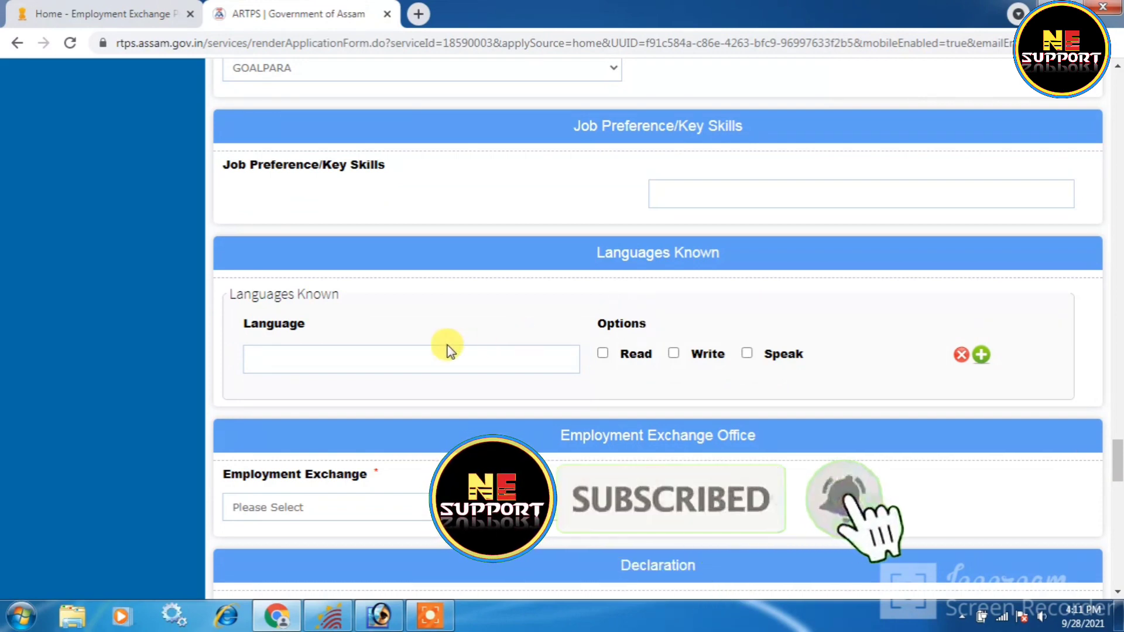
left_click(411, 364)
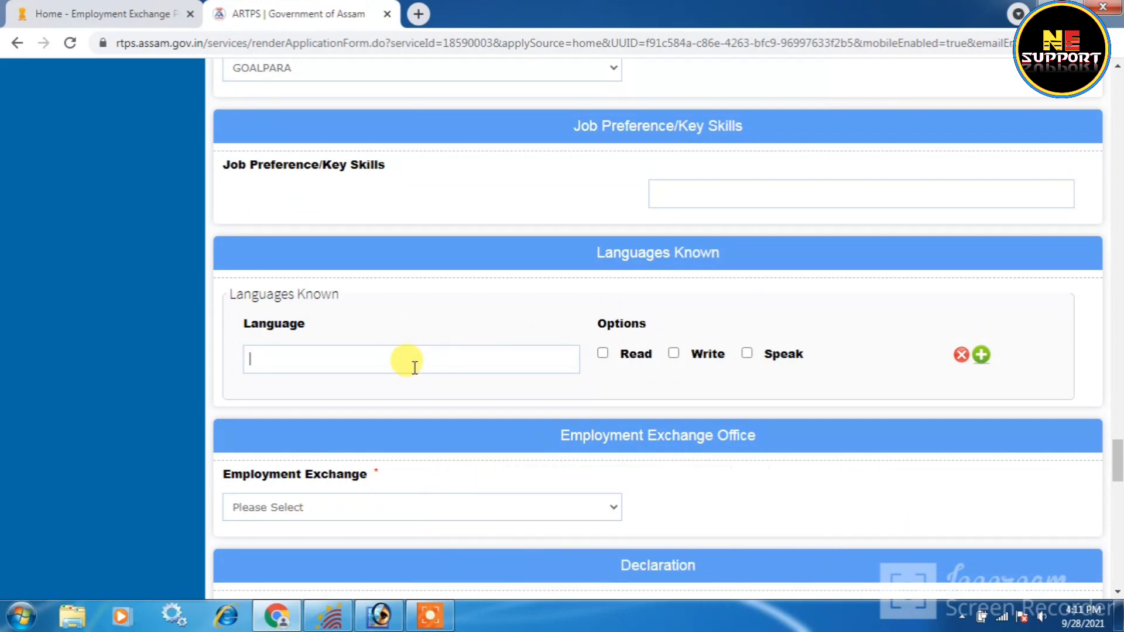
type("ASSAMESE")
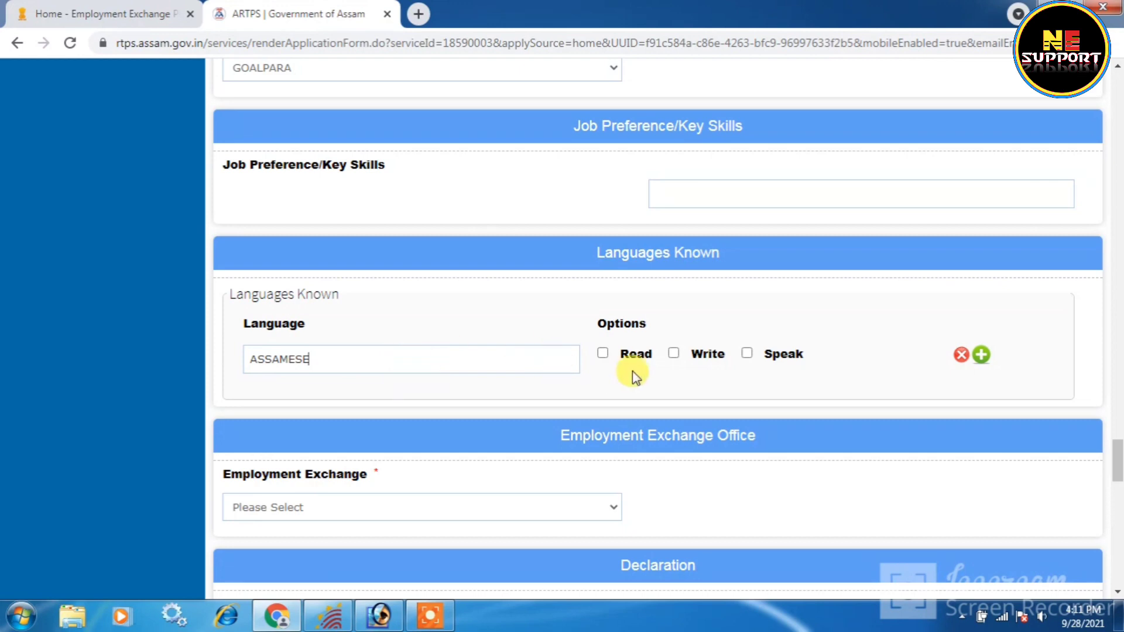
left_click(603, 354)
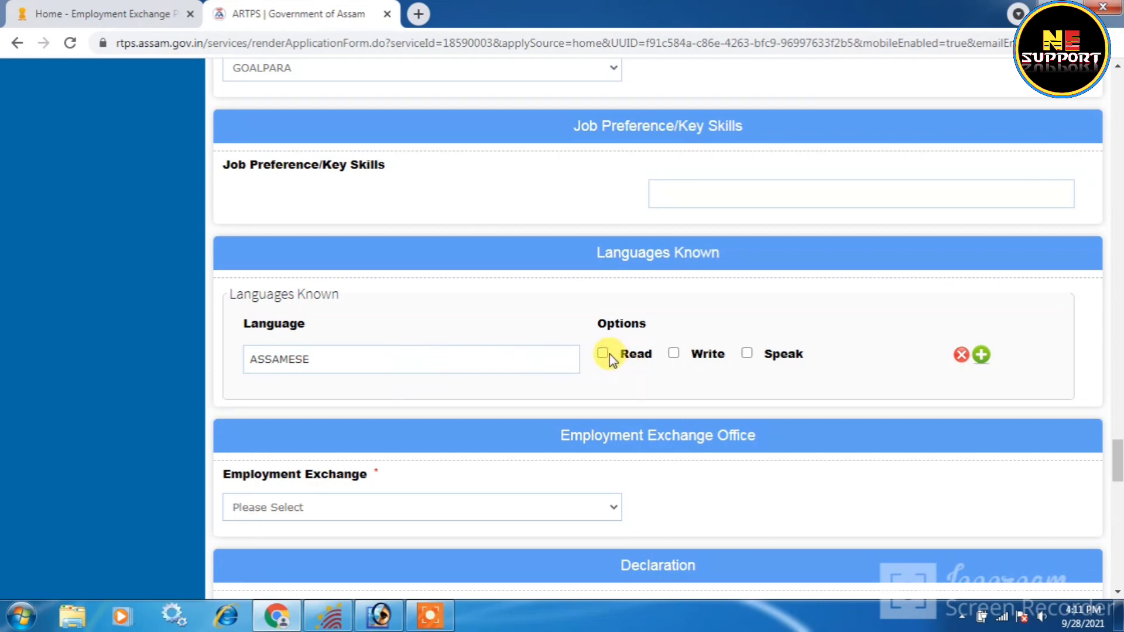
left_click(673, 353)
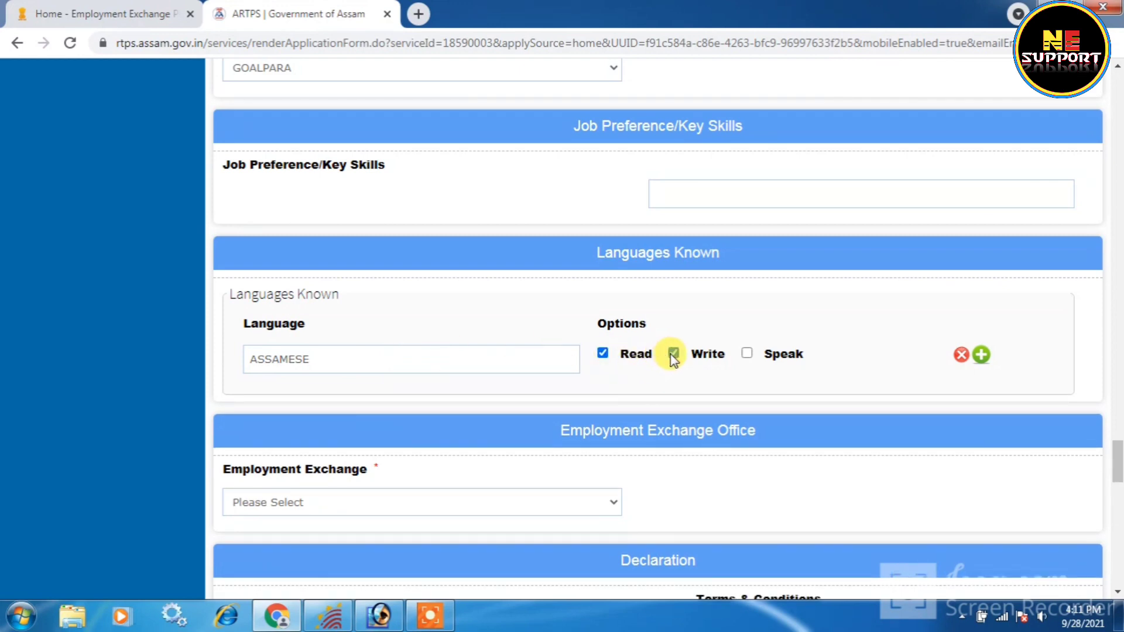
left_click(748, 354)
Step: Add a second known-language row with ENGLISG as the language, and mark it as Read and Write
left_click(980, 356)
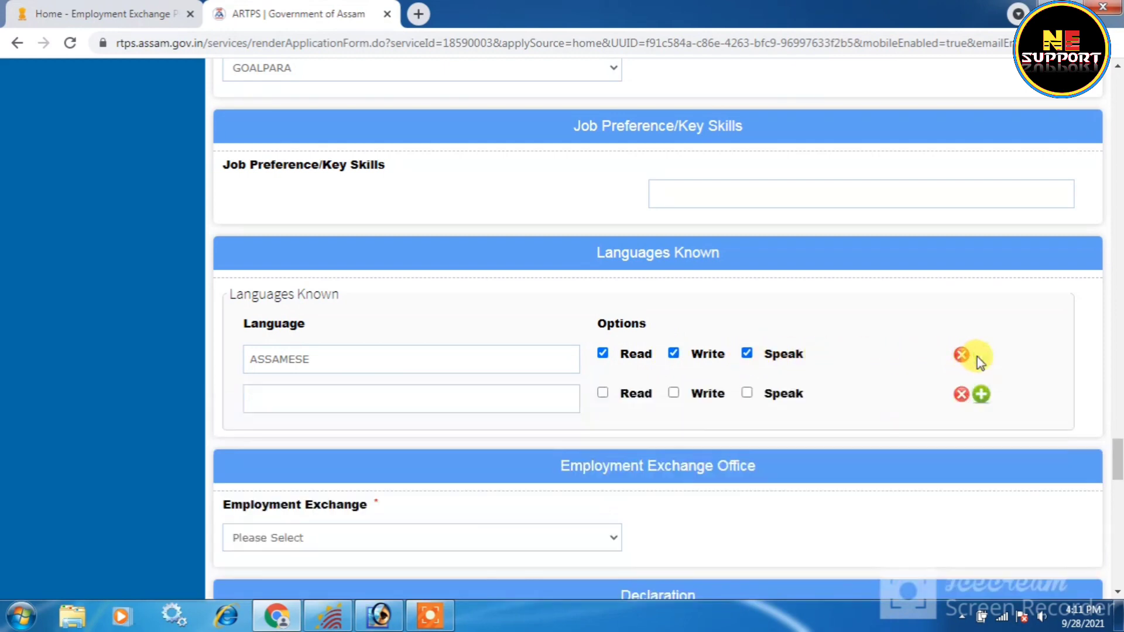
left_click(338, 407)
type("ENGLISG")
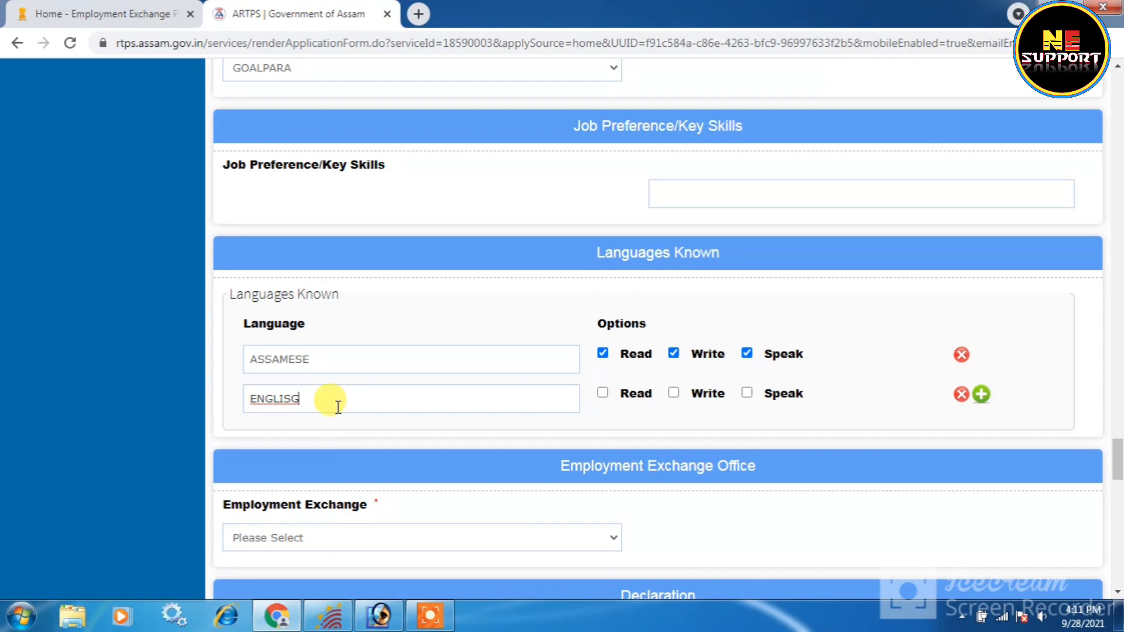
left_click(602, 393)
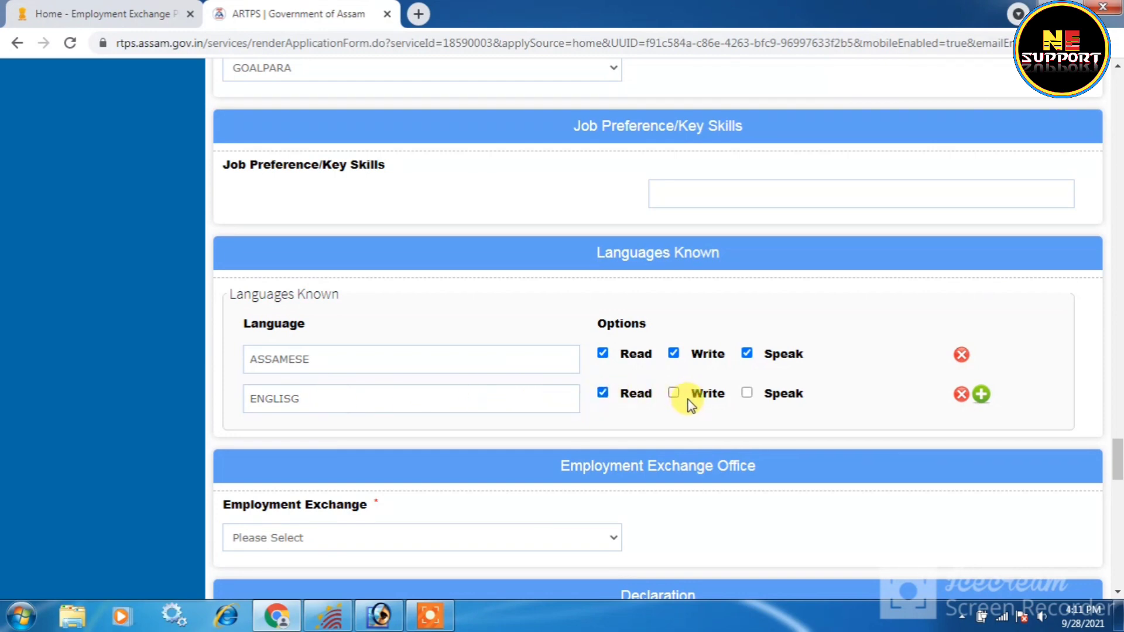
left_click(674, 393)
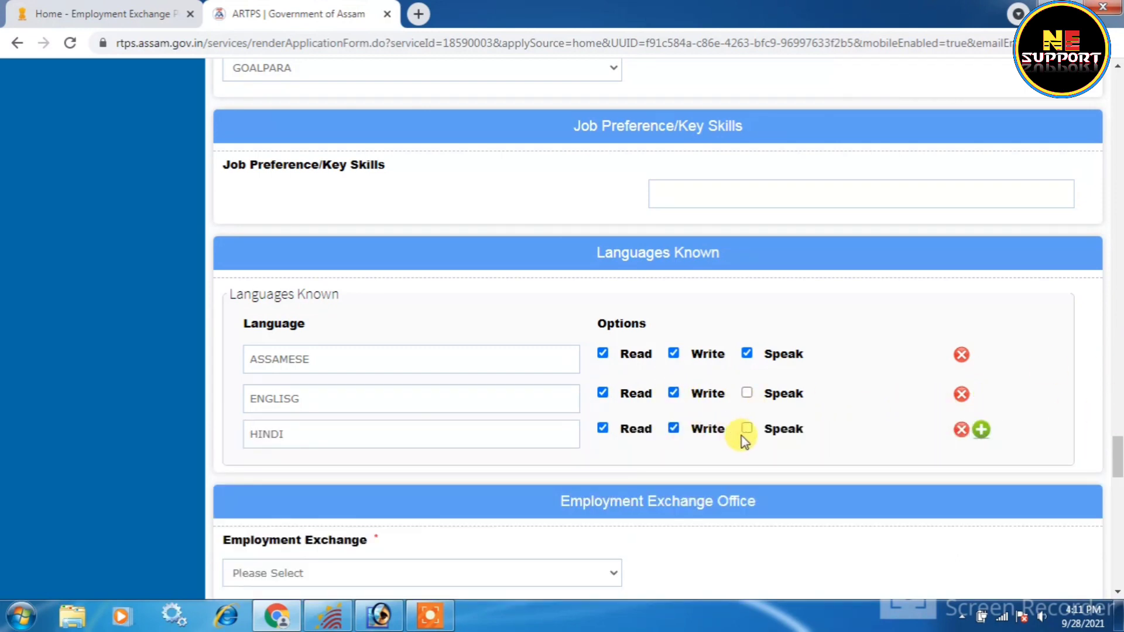
Step: Complete the HINDI language row with Read, Write and Speak, and select District Employment Exchange- Goalpara as the employment exchange
left_click(746, 429)
left_click_drag(1120, 449, 1120, 473)
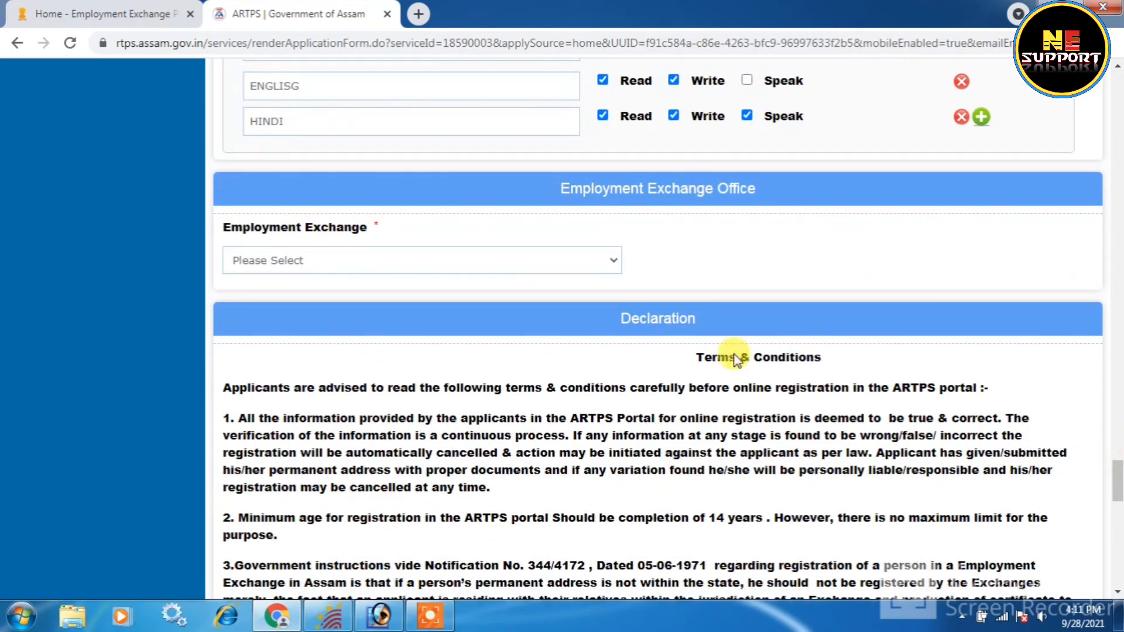
left_click(379, 264)
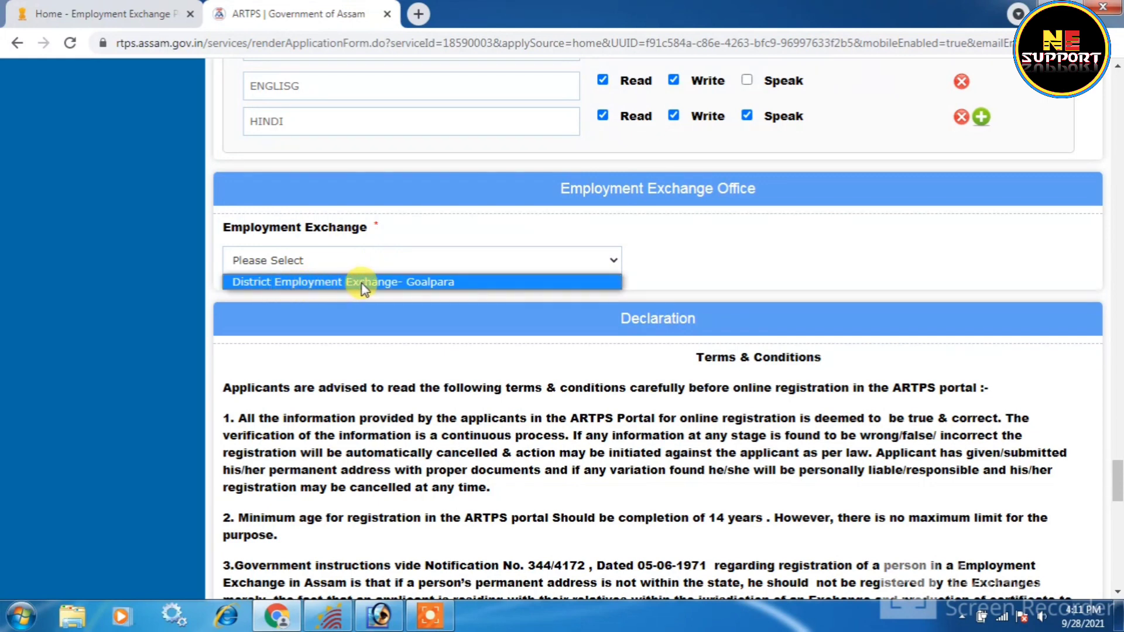
left_click(365, 284)
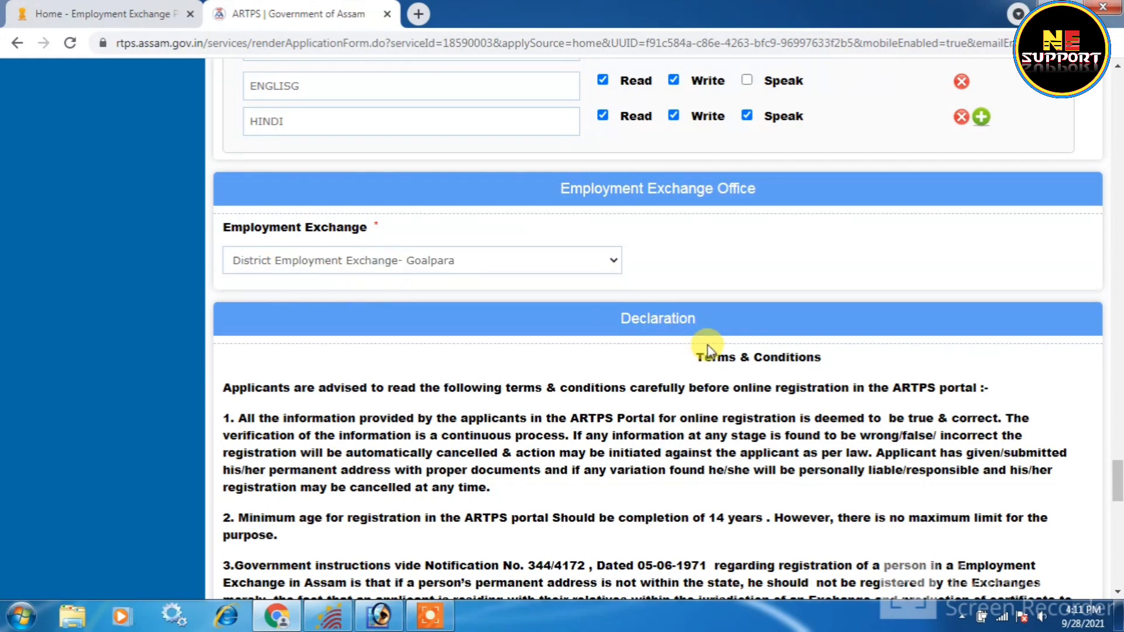
Step: Agree to abide by the terms and conditions, and upload the sign image file as the applicant's signature
left_click_drag(1119, 481, 1119, 546)
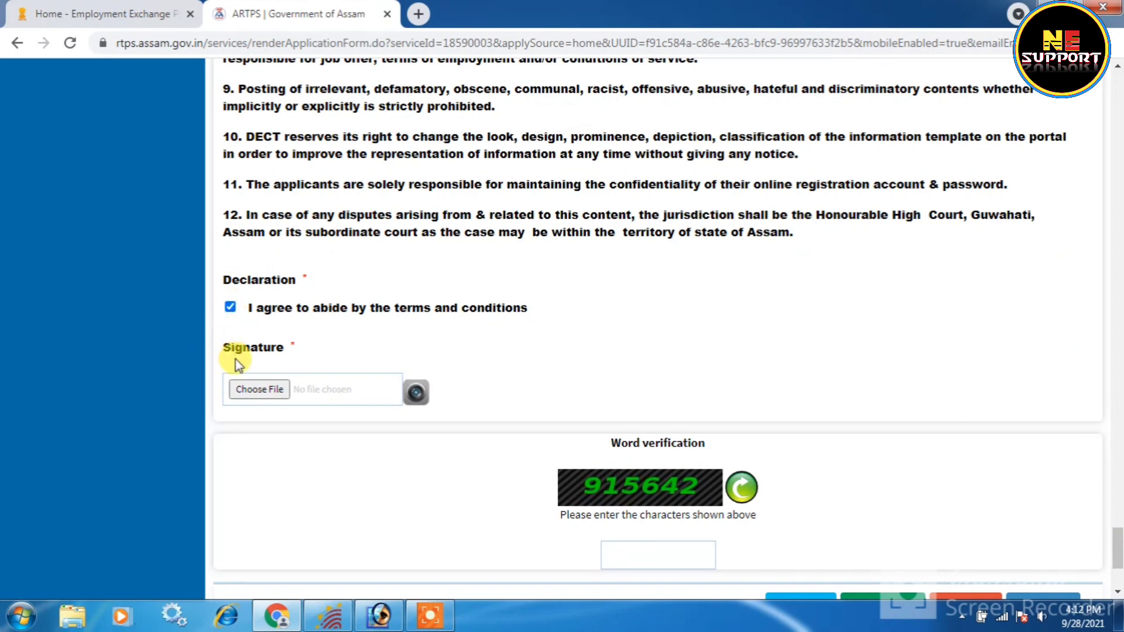
left_click(252, 391)
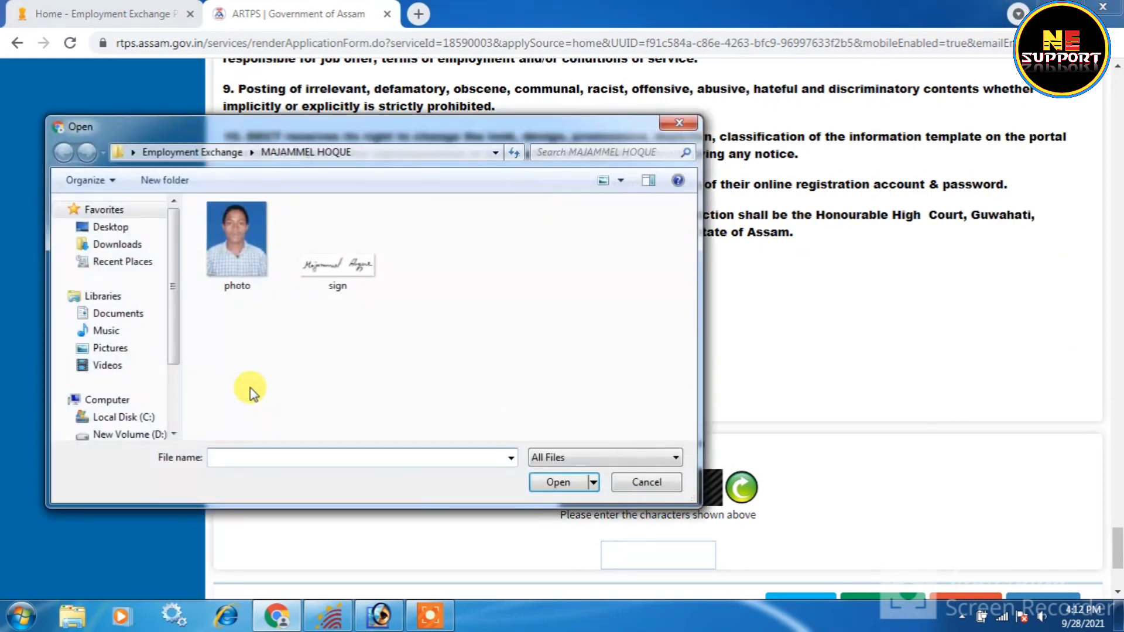
left_click(328, 261)
double_click(328, 260)
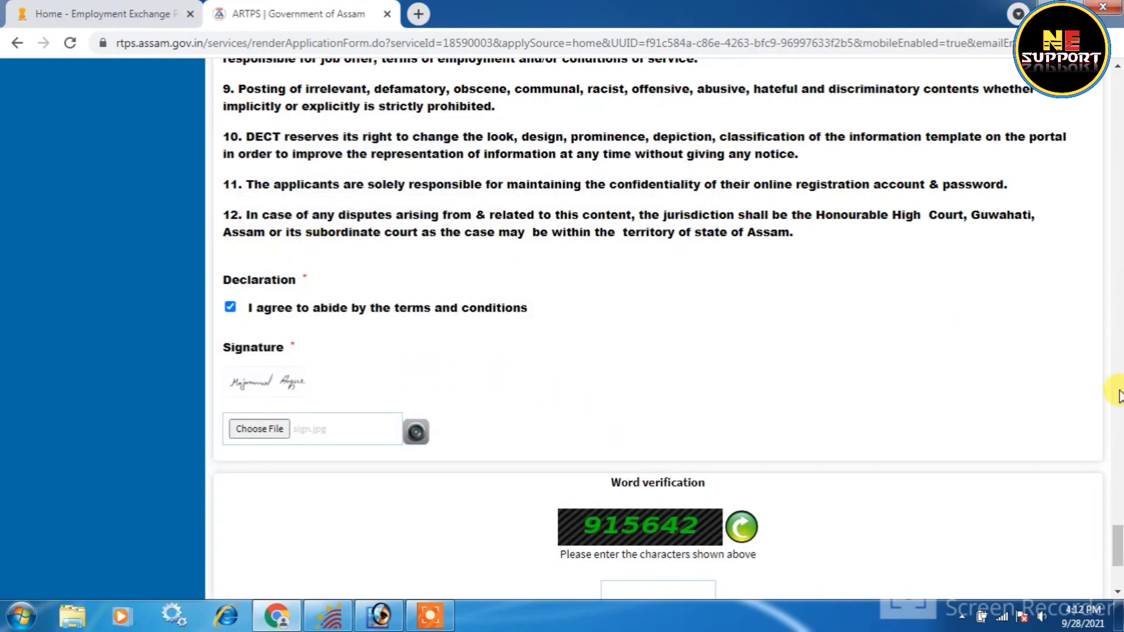
Step: Enter the word verification characters and submit the application form
left_click_drag(1118, 536, 1118, 559)
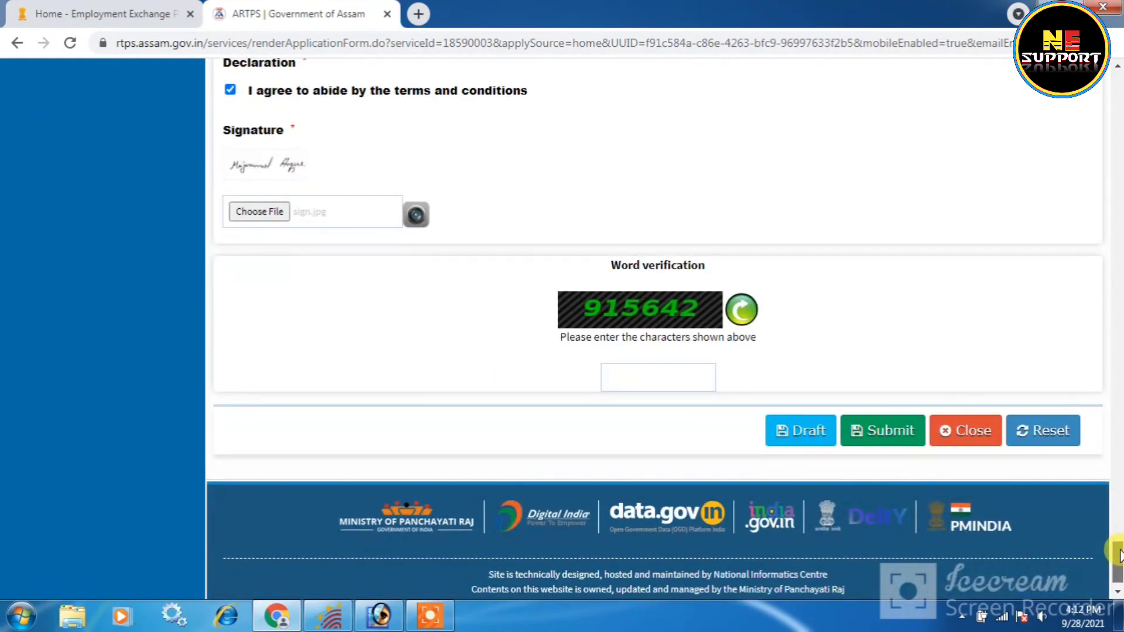
left_click(693, 381)
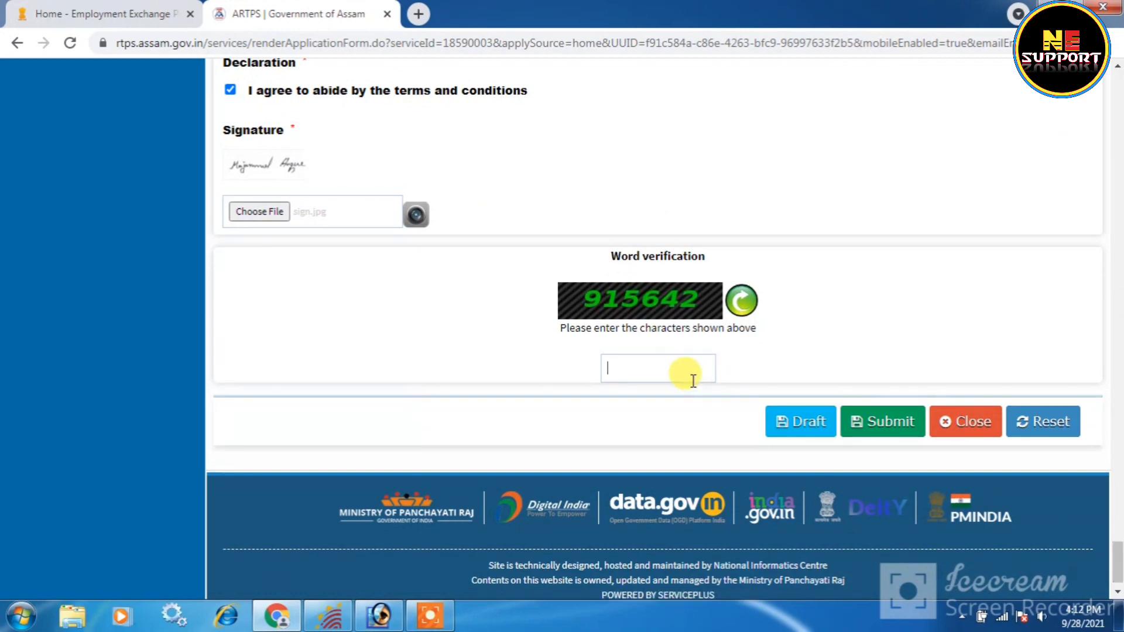
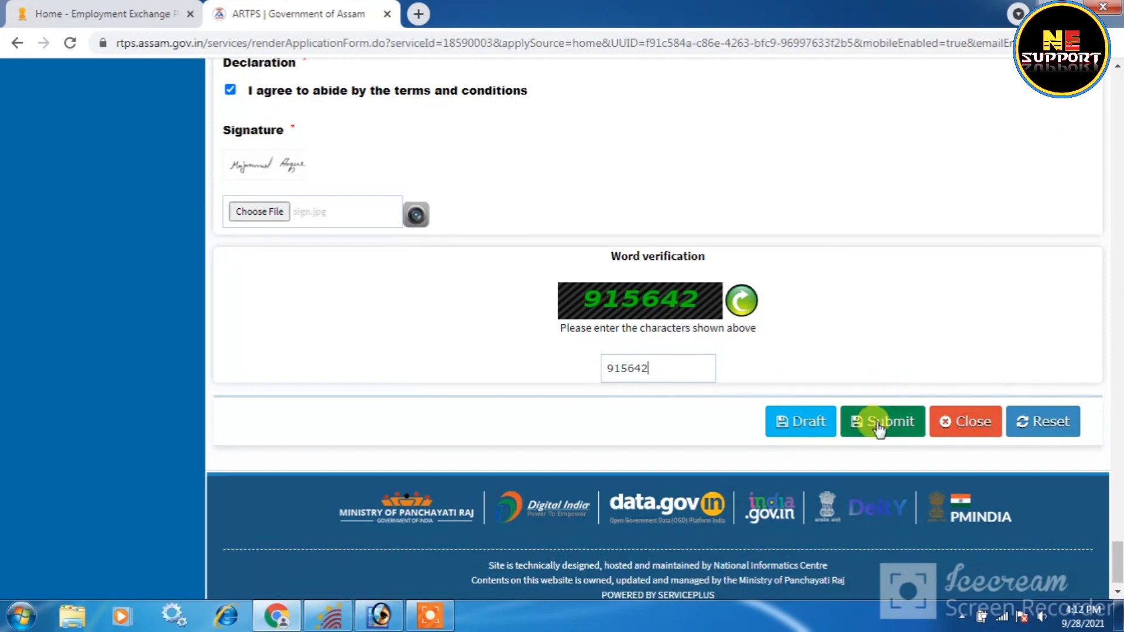
left_click(867, 420)
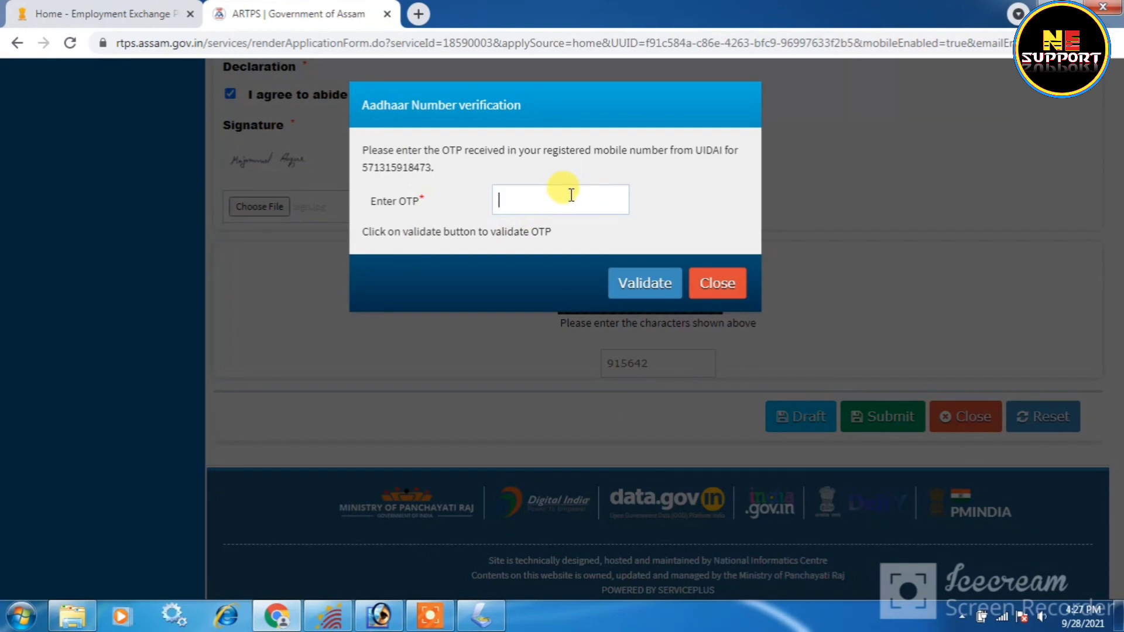
Step: Enter the OTP for the Aadhaar number verification, validate it and continue to the application preview
left_click(632, 285)
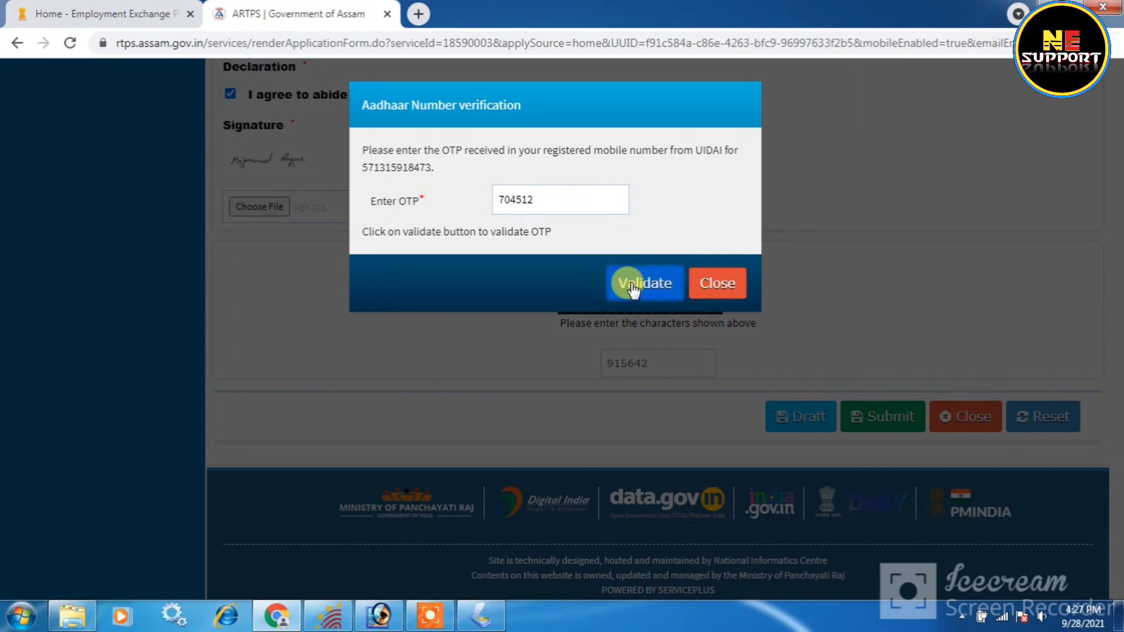
left_click(649, 285)
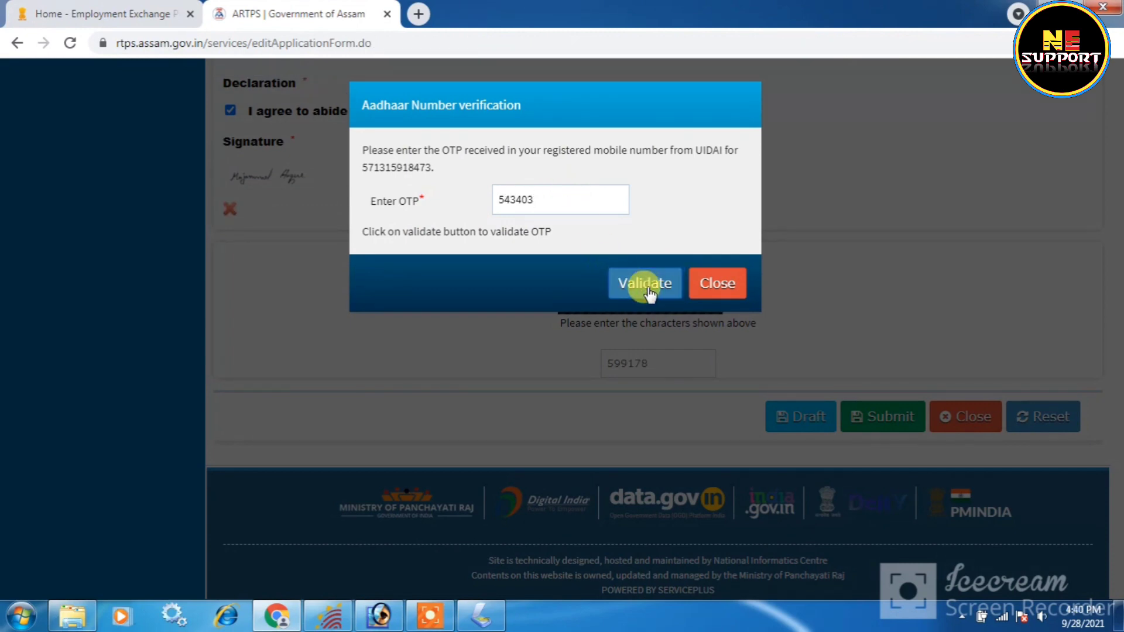
left_click(648, 288)
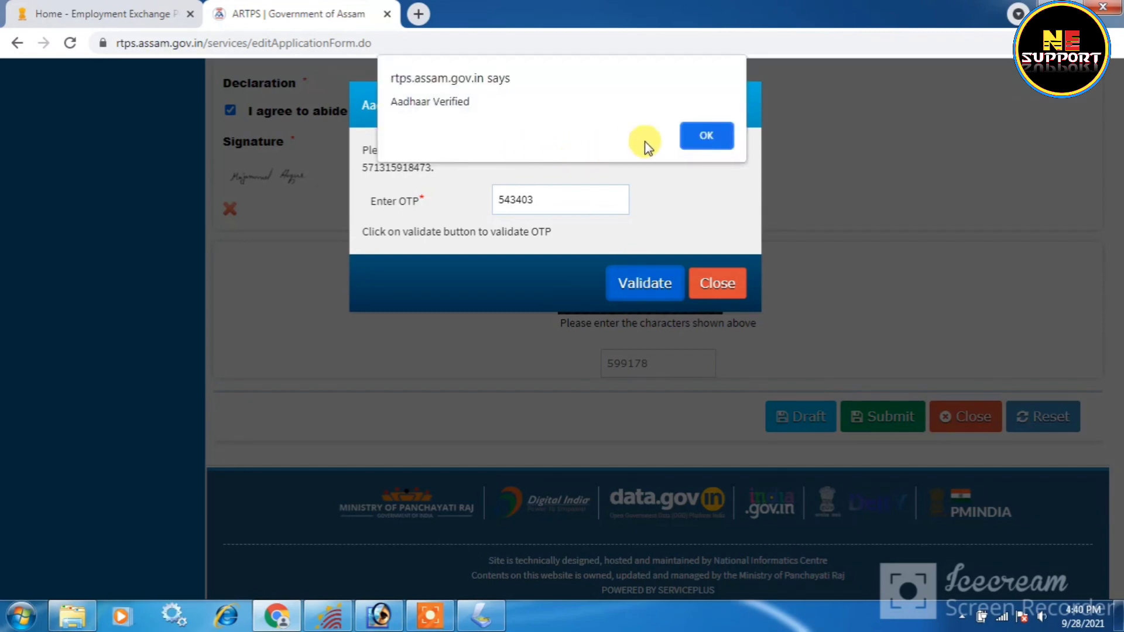
left_click(707, 138)
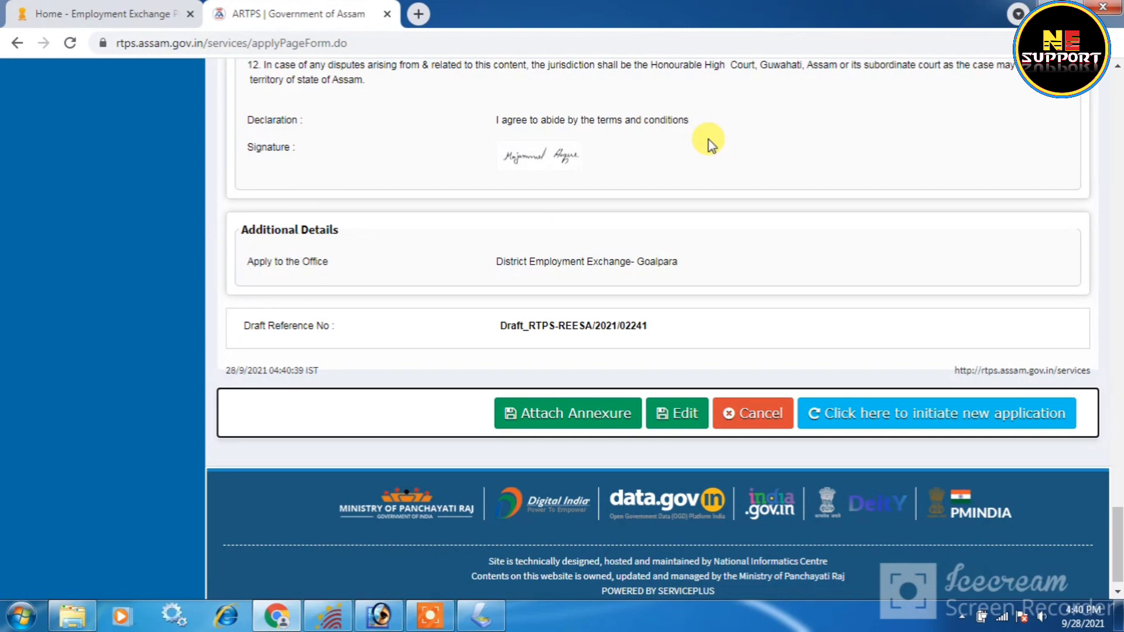
Step: Proceed from the application preview to attaching the annexures and bring up the list of enclosures
scroll(709, 139, "down", 1)
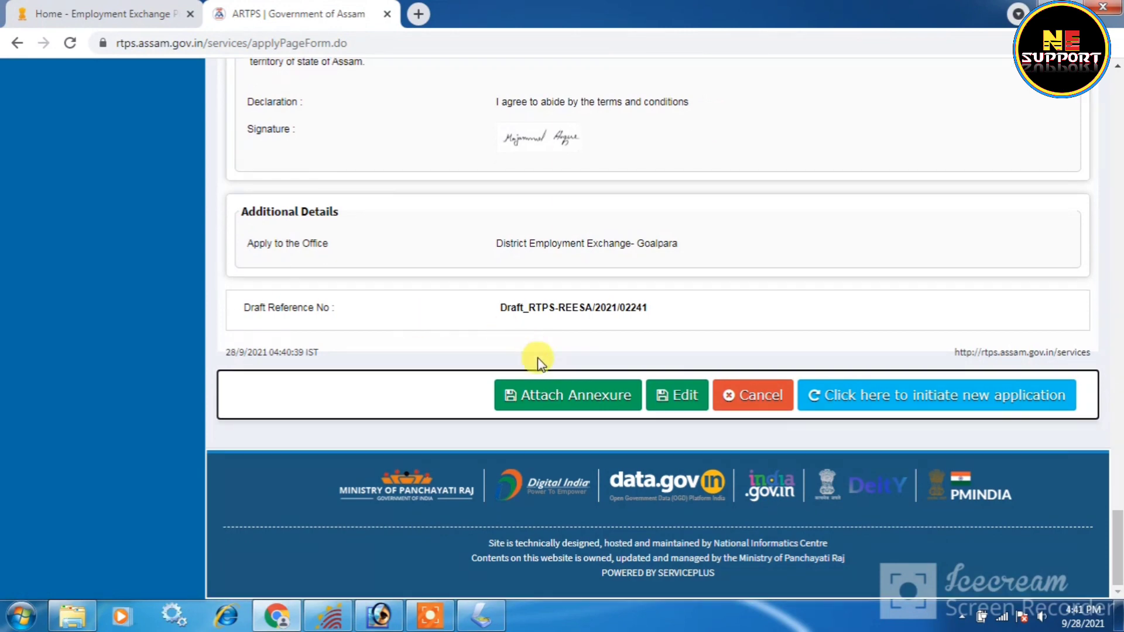
left_click(576, 400)
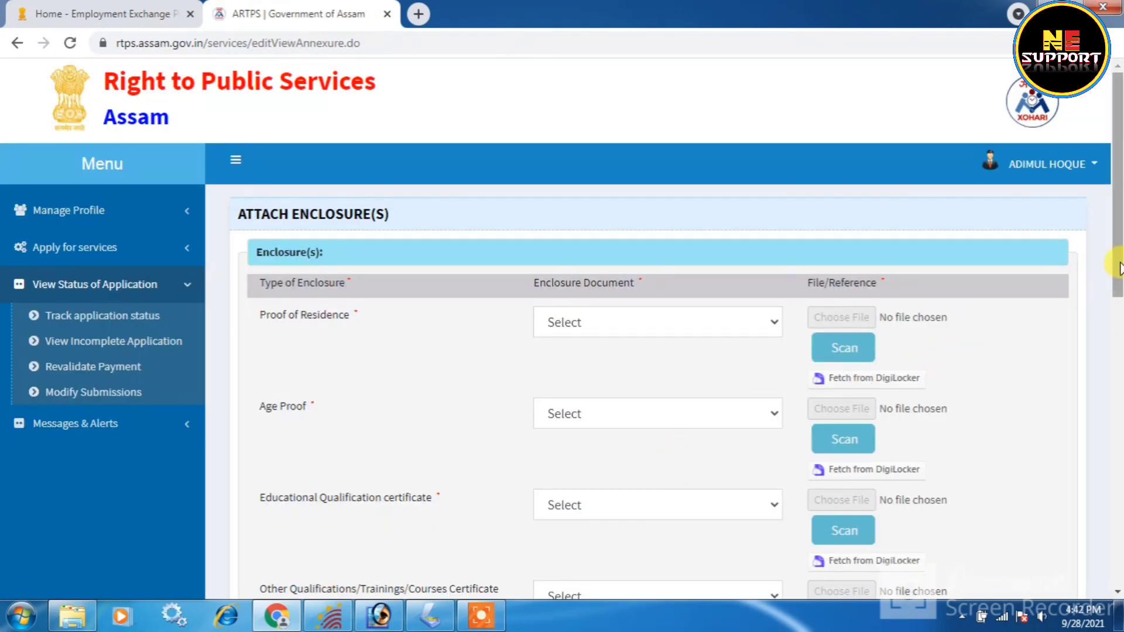
left_click_drag(1120, 270, 1120, 306)
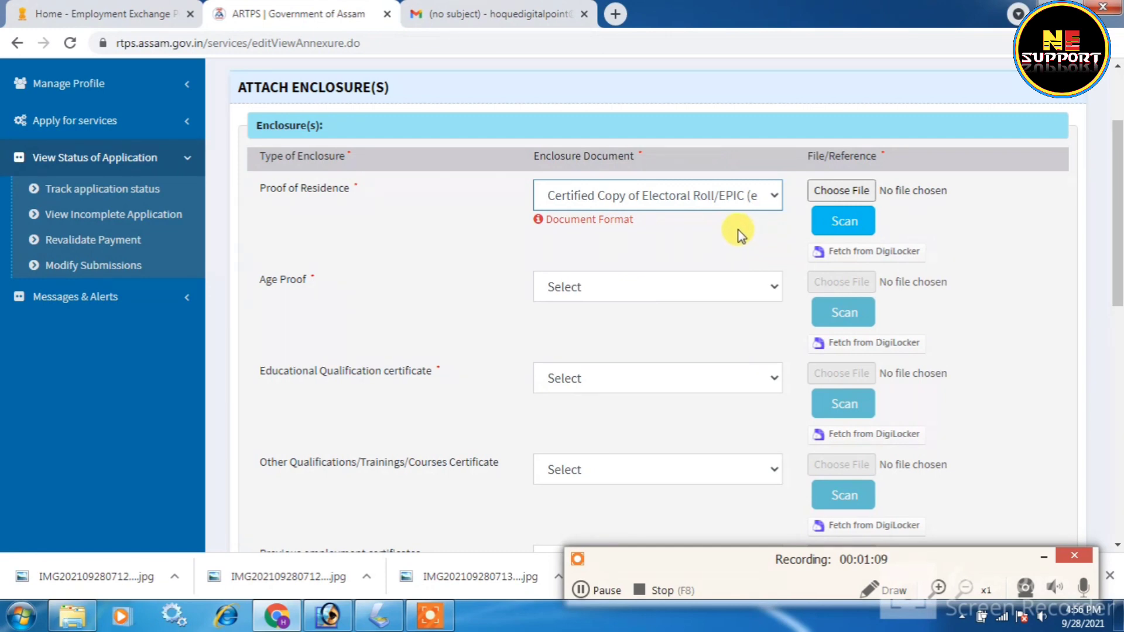
Step: Choose Certified Copy of Electoral Roll/EPIC (either self or parents) as Proof of Residence and attach the Voter ID file
left_click(577, 202)
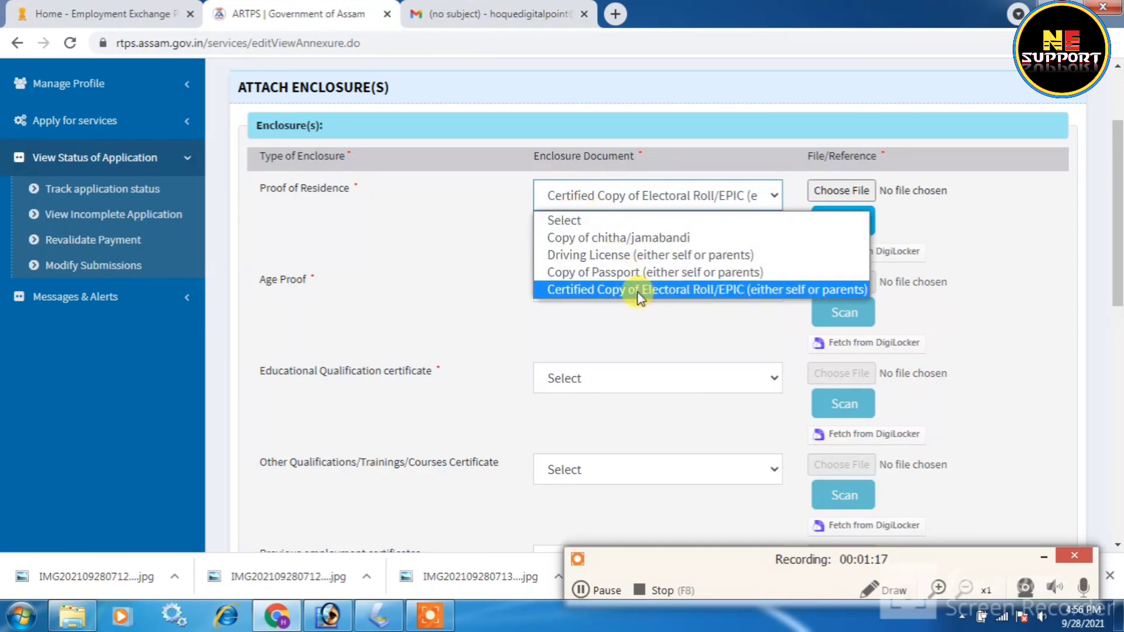
left_click(641, 296)
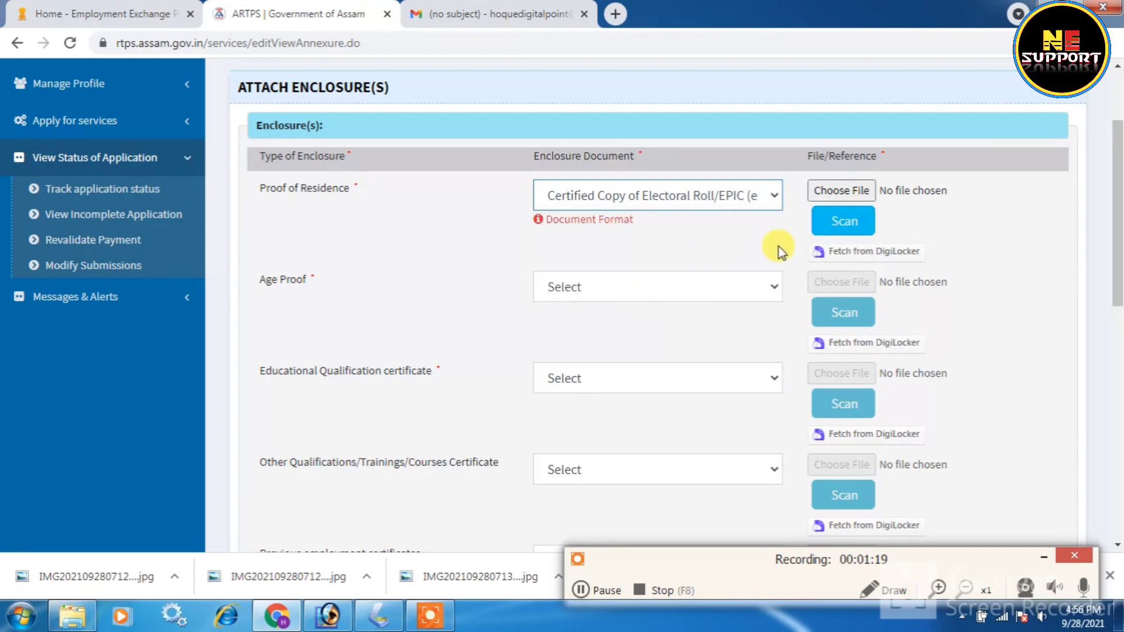
left_click(846, 191)
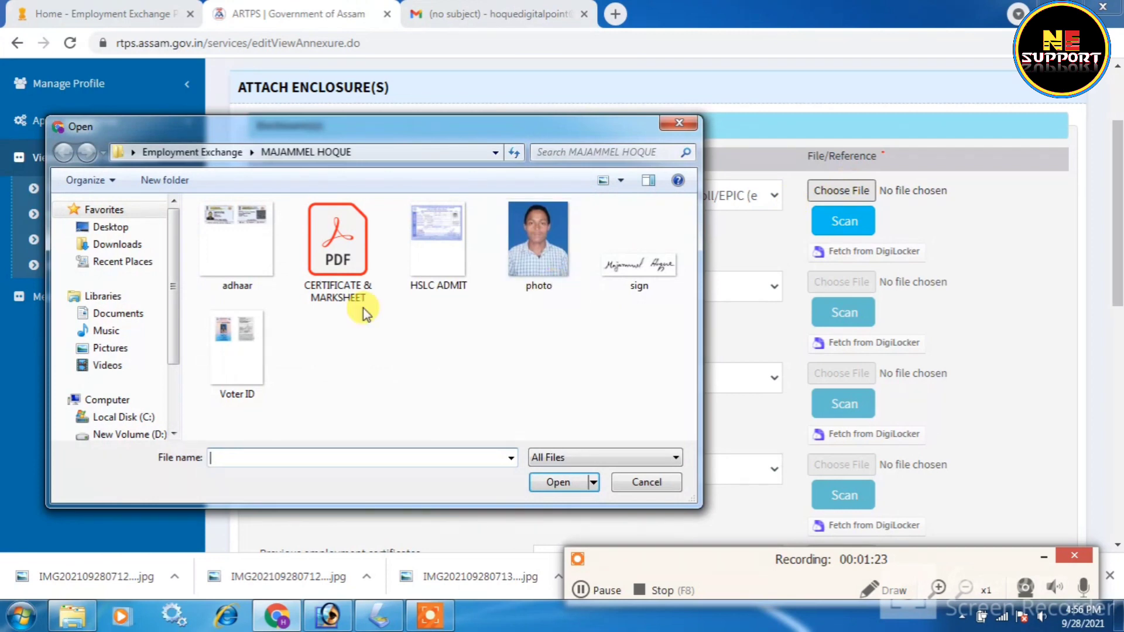
double_click(245, 363)
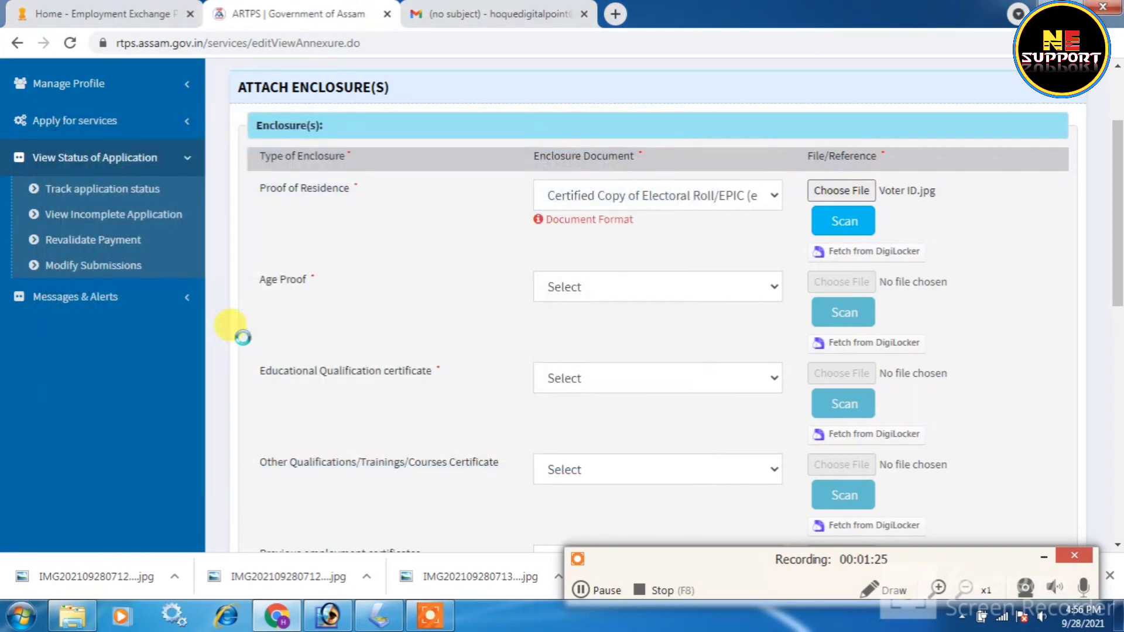
Step: Choose HSLC Admit Card as the Age Proof document and attach the HSLC ADMIT file
left_click(592, 290)
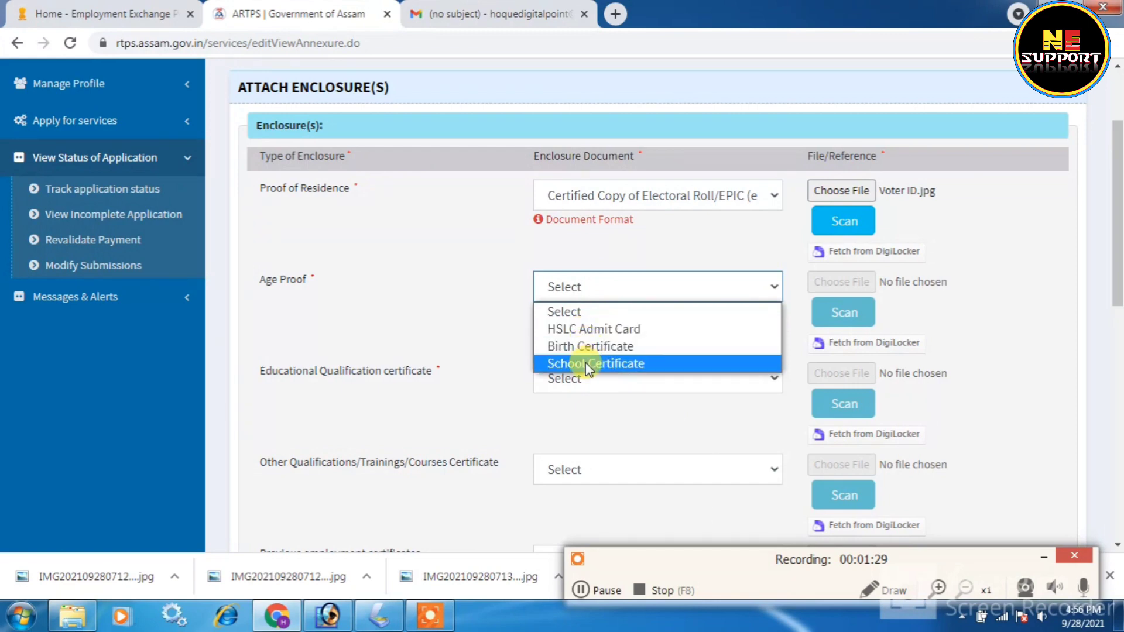
left_click(597, 329)
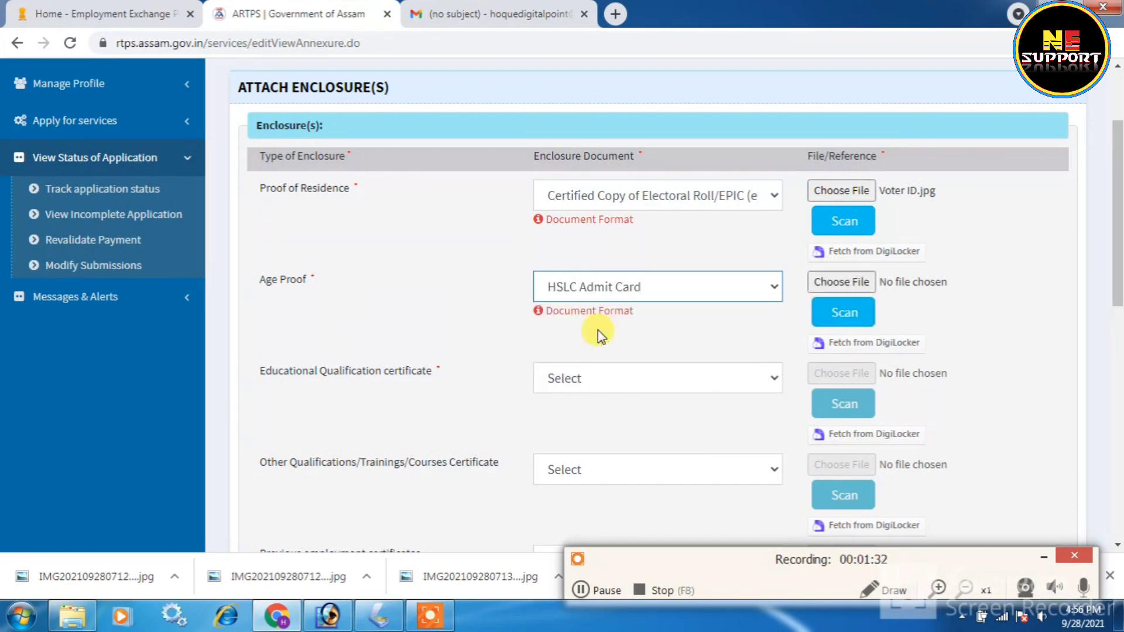
left_click(833, 284)
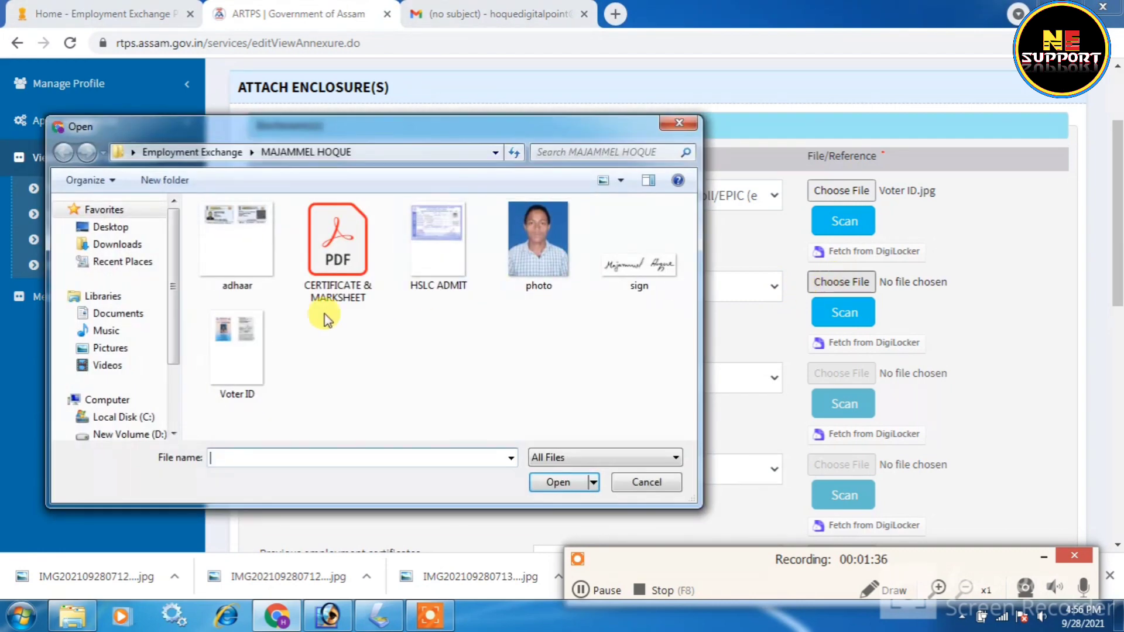
double_click(446, 271)
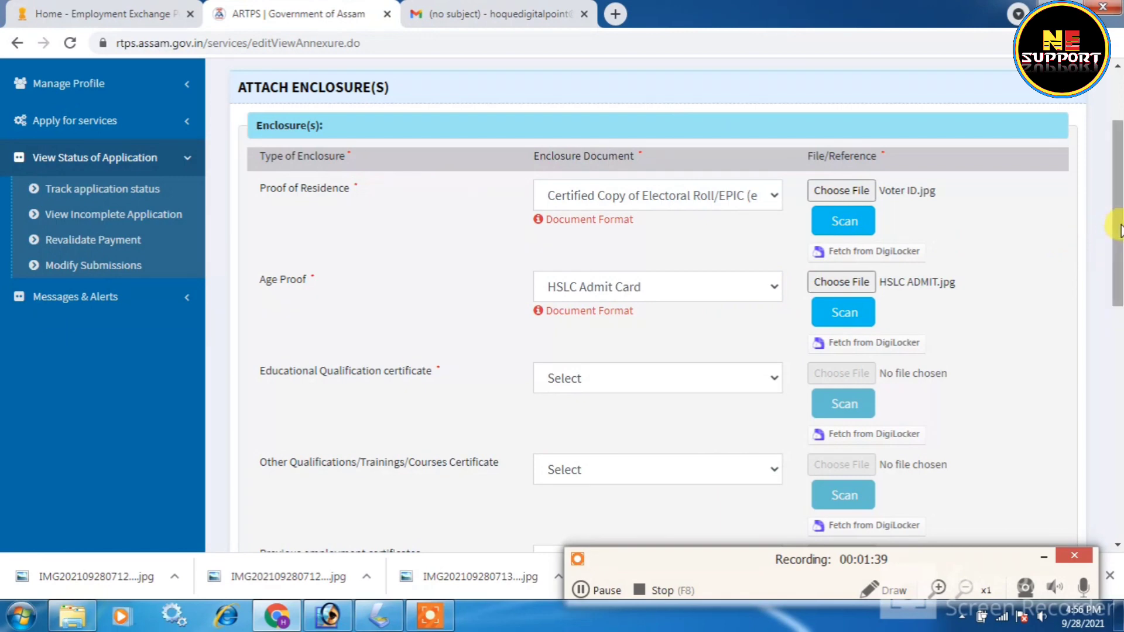
Step: Choose Pass Certificates and Marksheets for the Educational Qualification certificate and attach the CERTIFICATE & MARKSHEET PDF
scroll(1120, 237, "down", 2)
scroll(1120, 237, "down", 3)
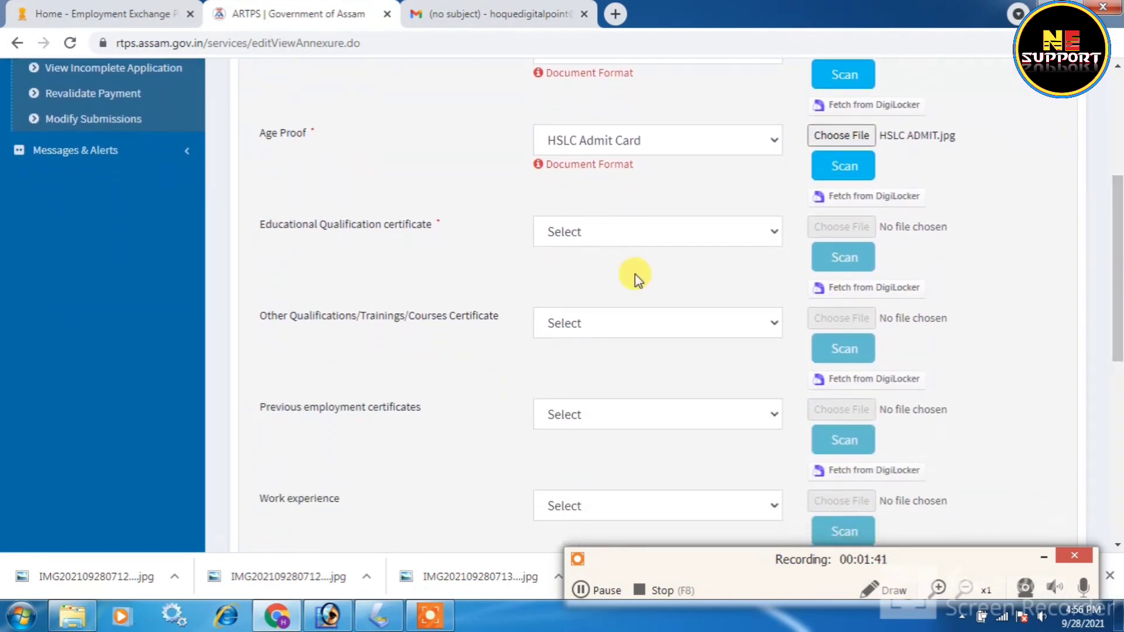
left_click(637, 235)
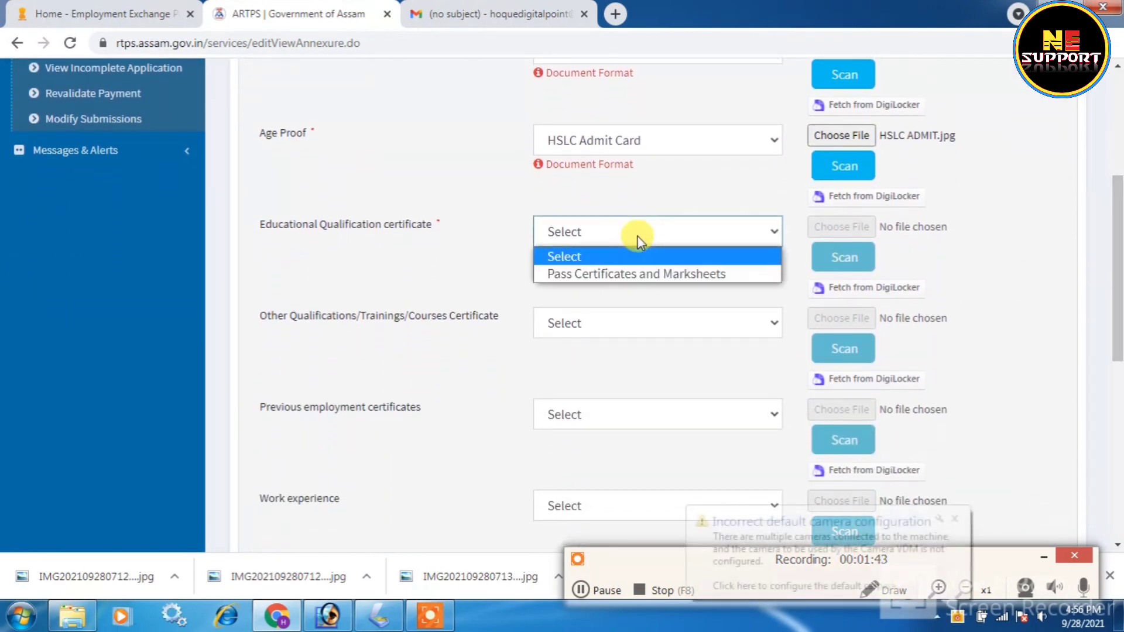
left_click(627, 274)
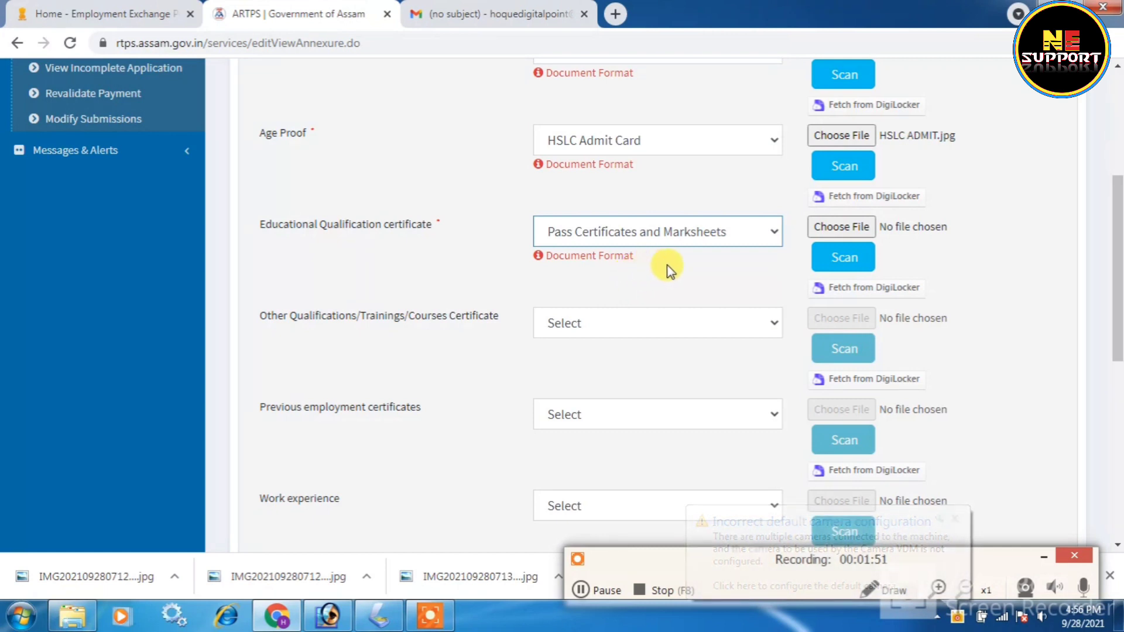
left_click(824, 231)
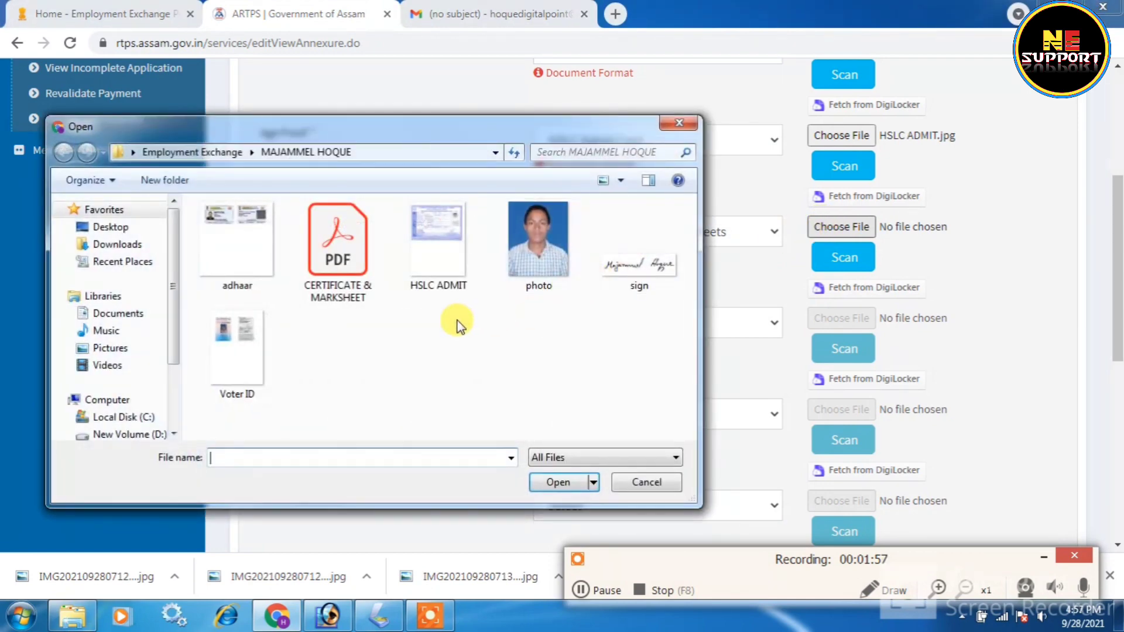
left_click(337, 273)
double_click(337, 273)
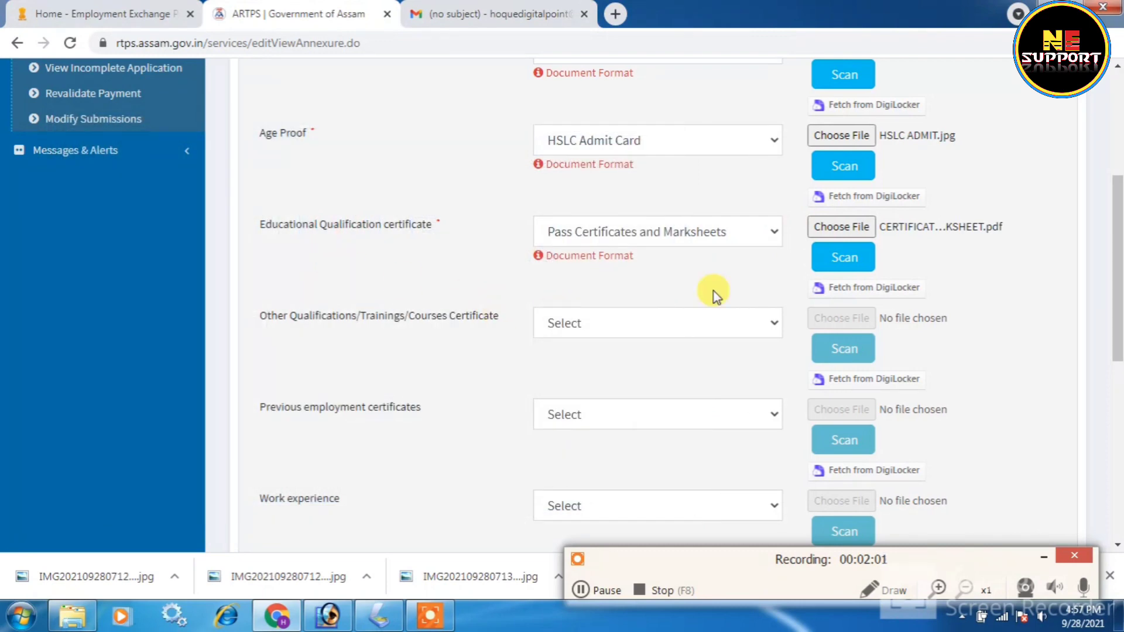
Step: Choose Aadhaar Card as the document for the Aadhaar Card enclosure and attach the adhaar file
scroll(1118, 243, "down", 2)
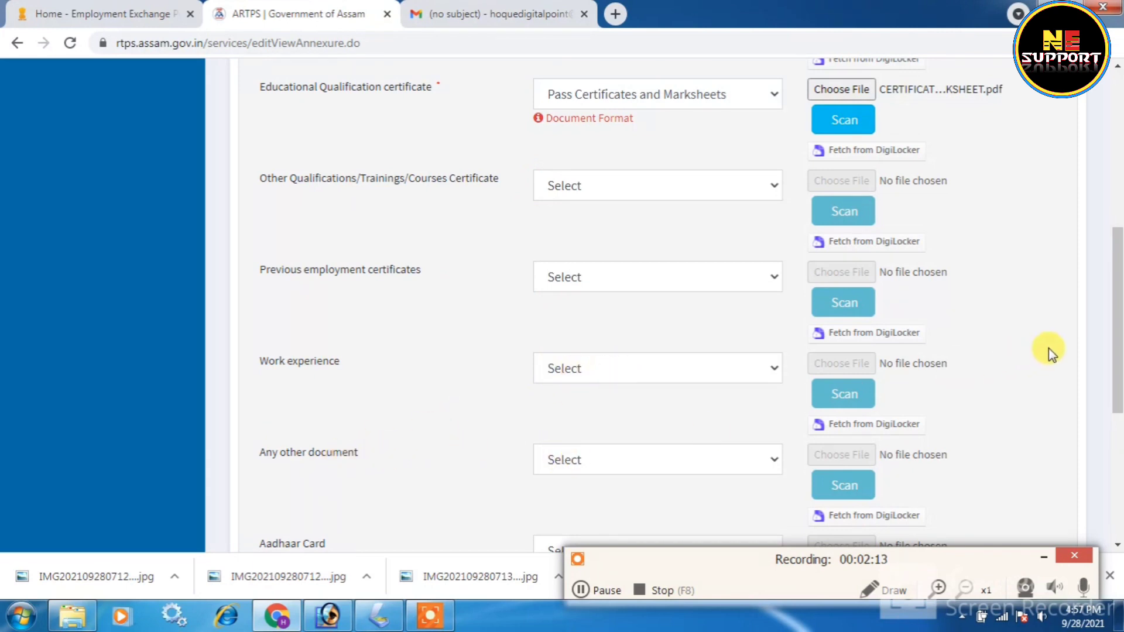
scroll(1113, 339, "down", 3)
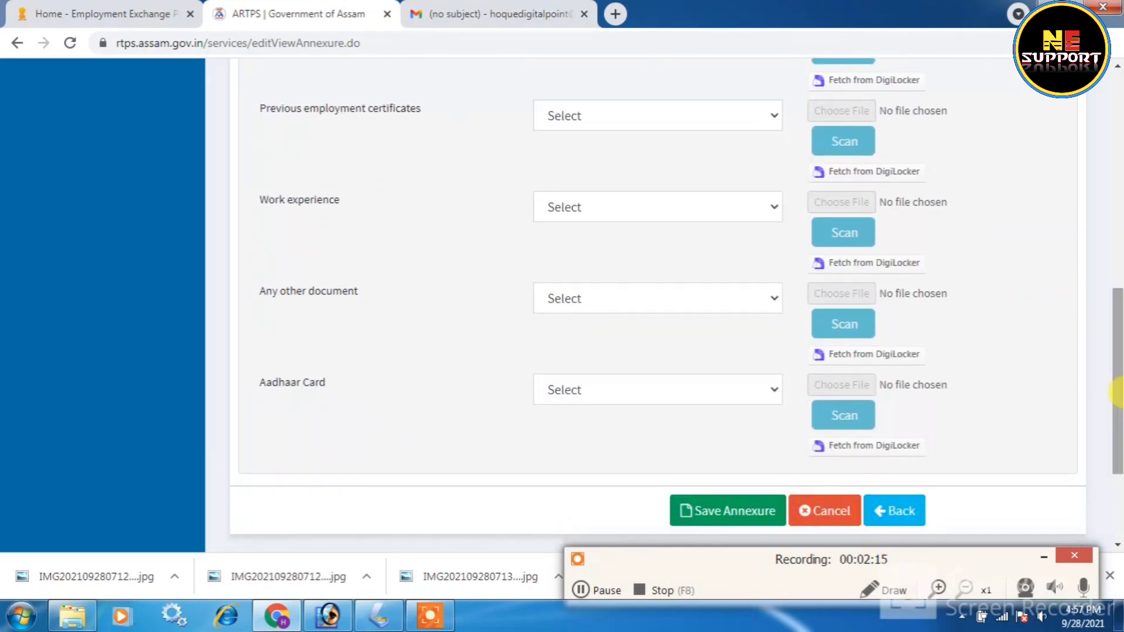
left_click(588, 390)
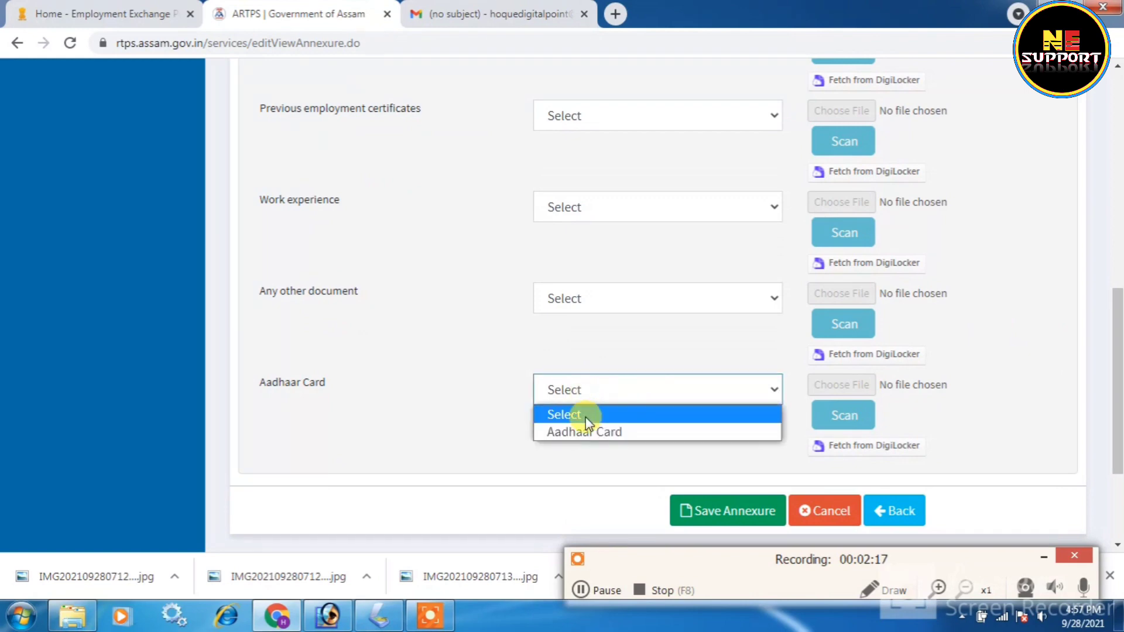
left_click(587, 431)
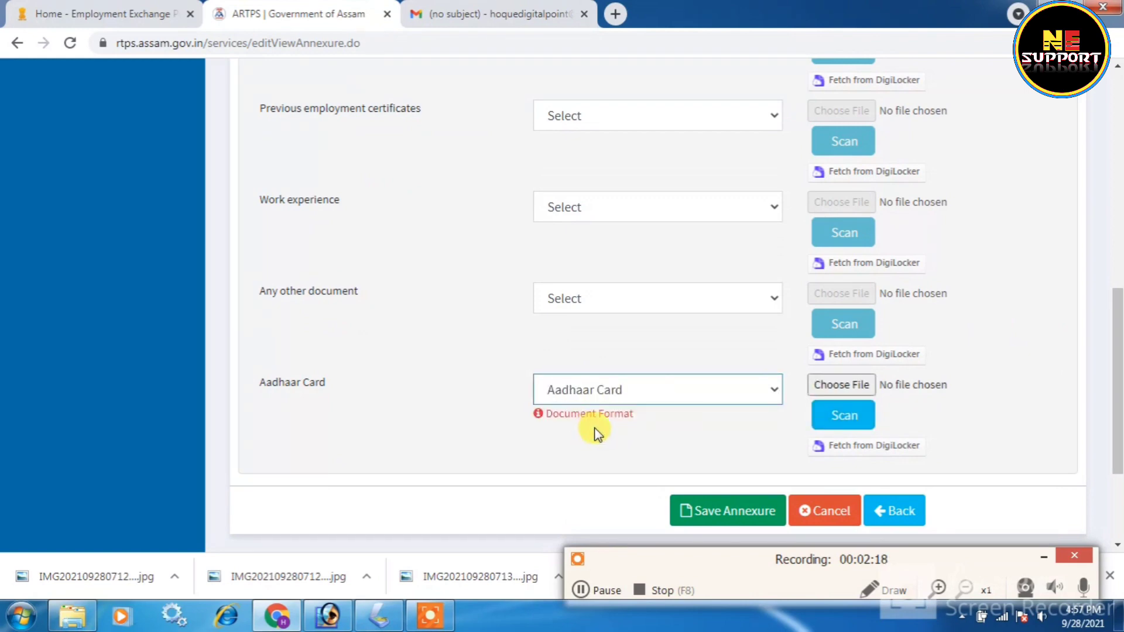
left_click(833, 379)
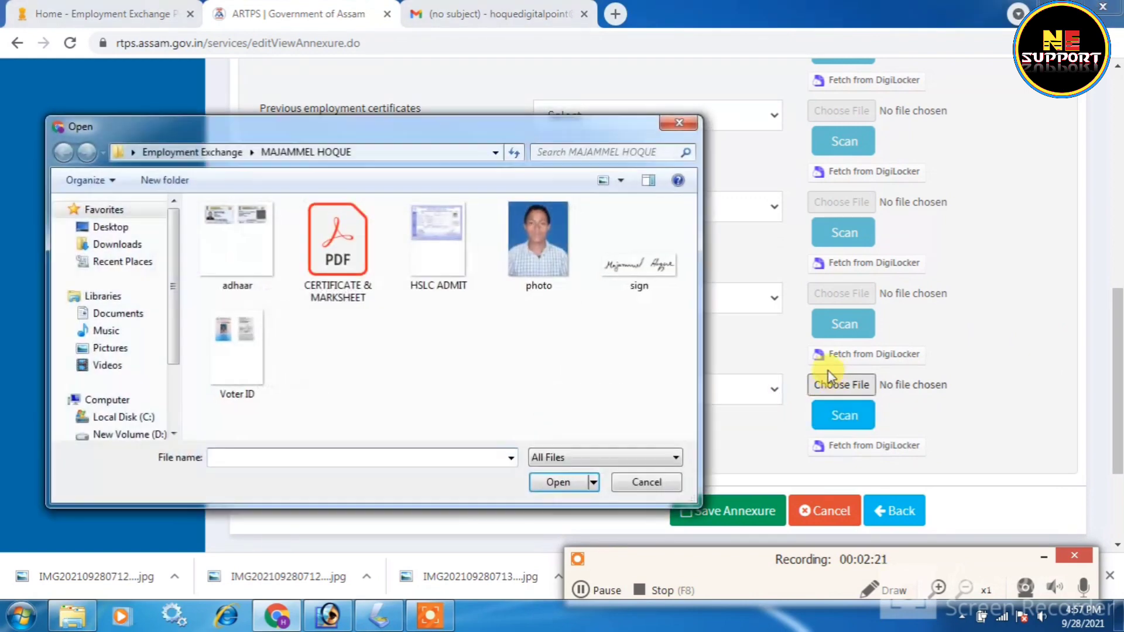
double_click(239, 250)
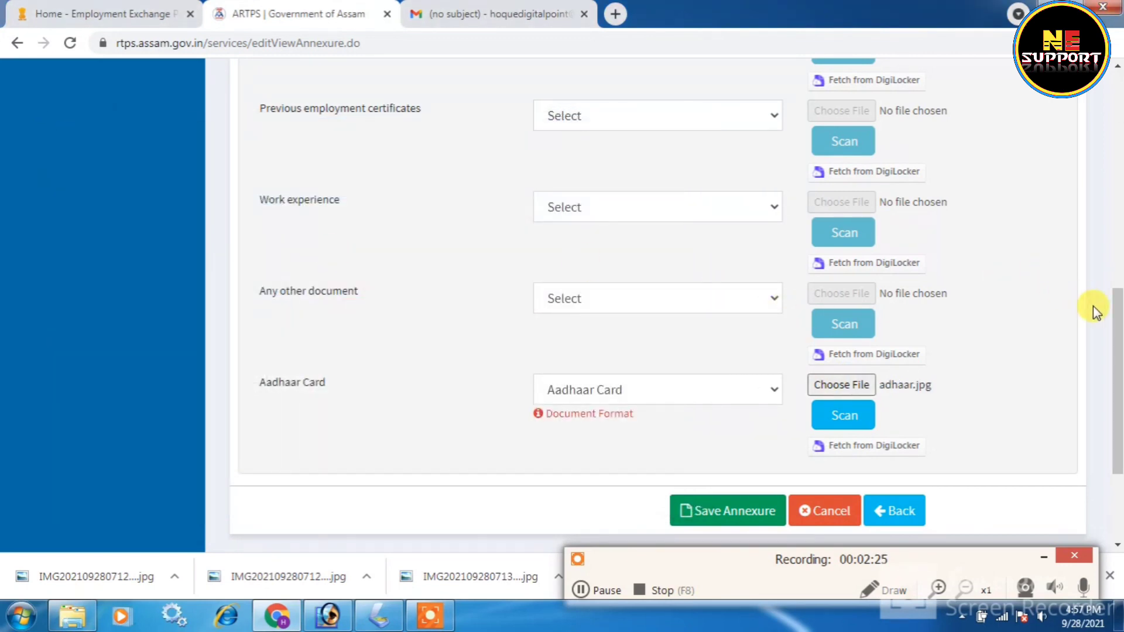
Step: Save the attached annexures and submit the employment registration application
scroll(1115, 328, "down", 3)
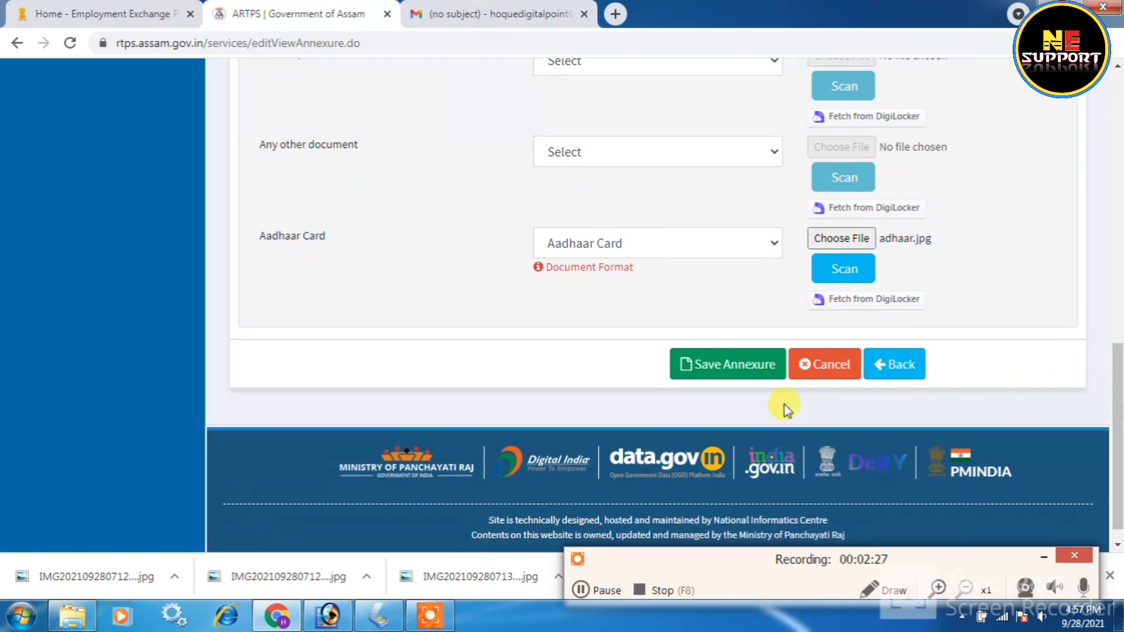
left_click(725, 370)
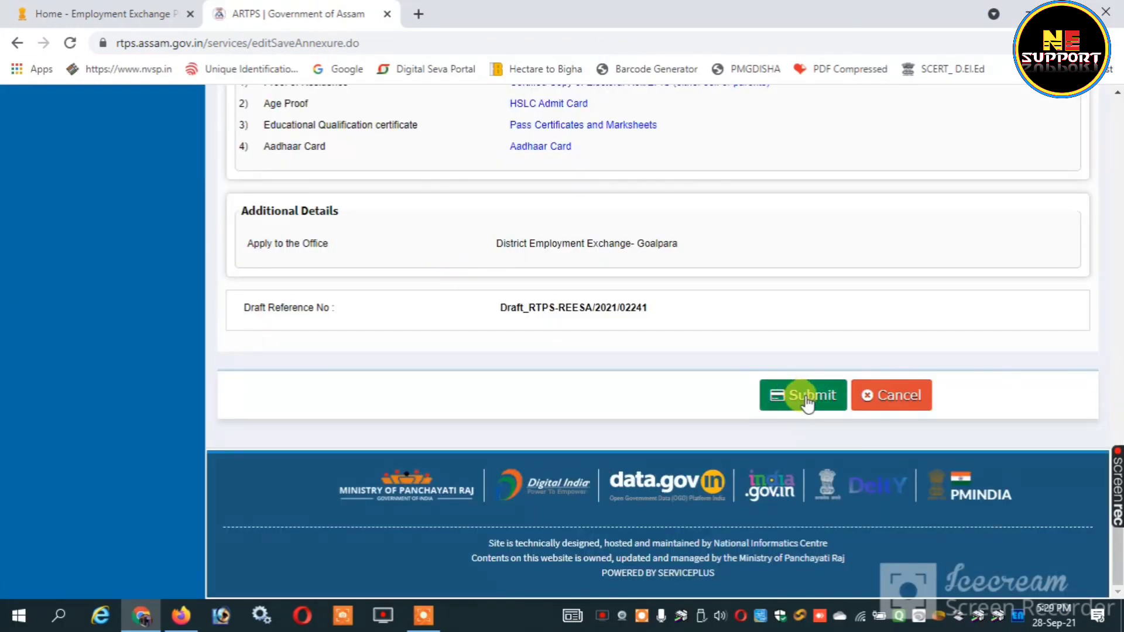
left_click(807, 401)
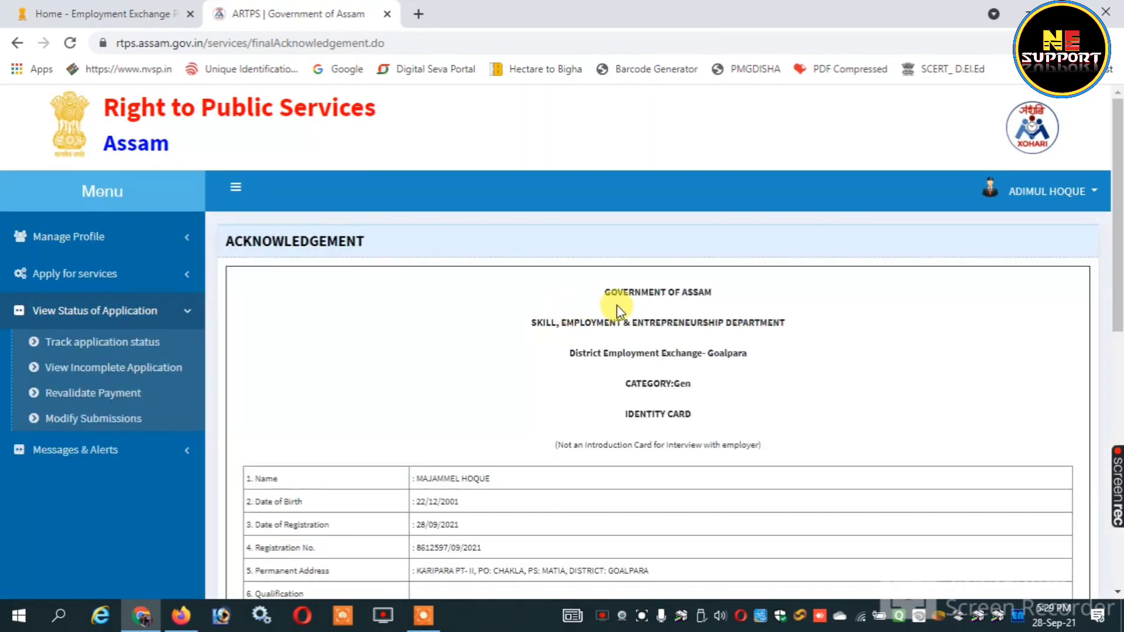
Step: Review the acknowledgement identity card, including the applicant's details, qualification table, renewal due date and QR code
scroll(638, 301, "down", 2)
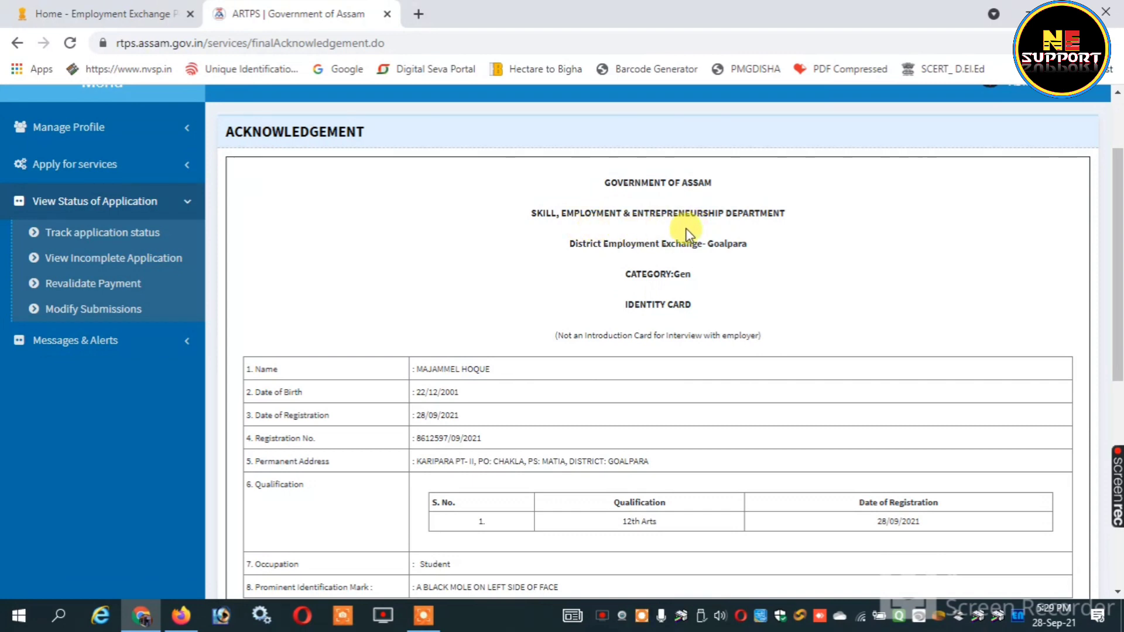
scroll(749, 304, "down", 2)
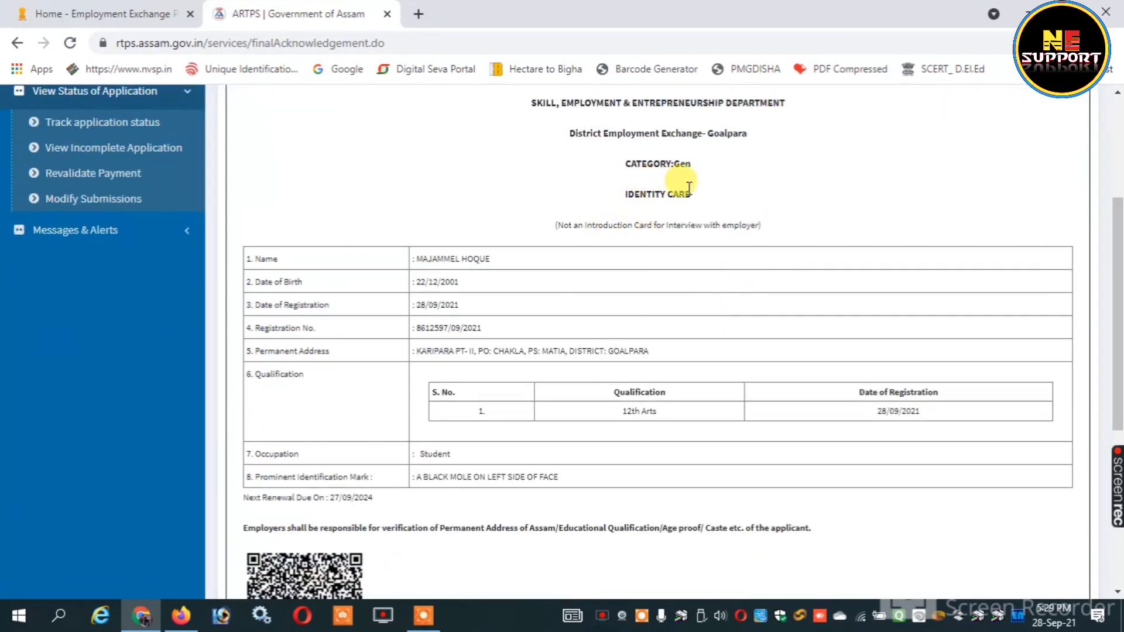
scroll(662, 227, "down", 6)
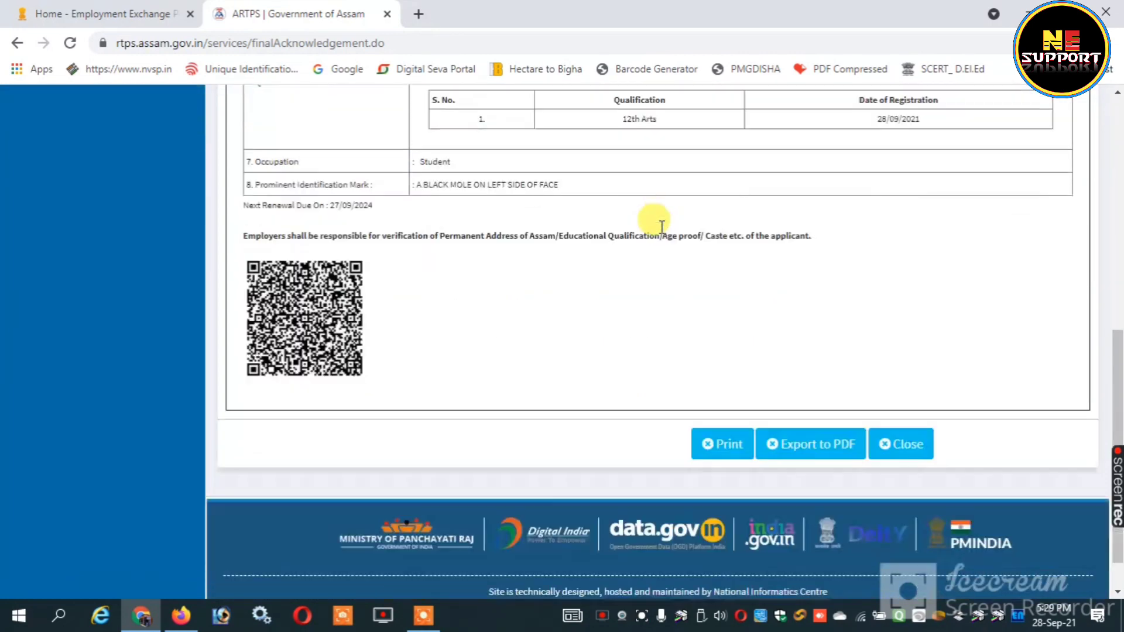
scroll(662, 230, "up", 8)
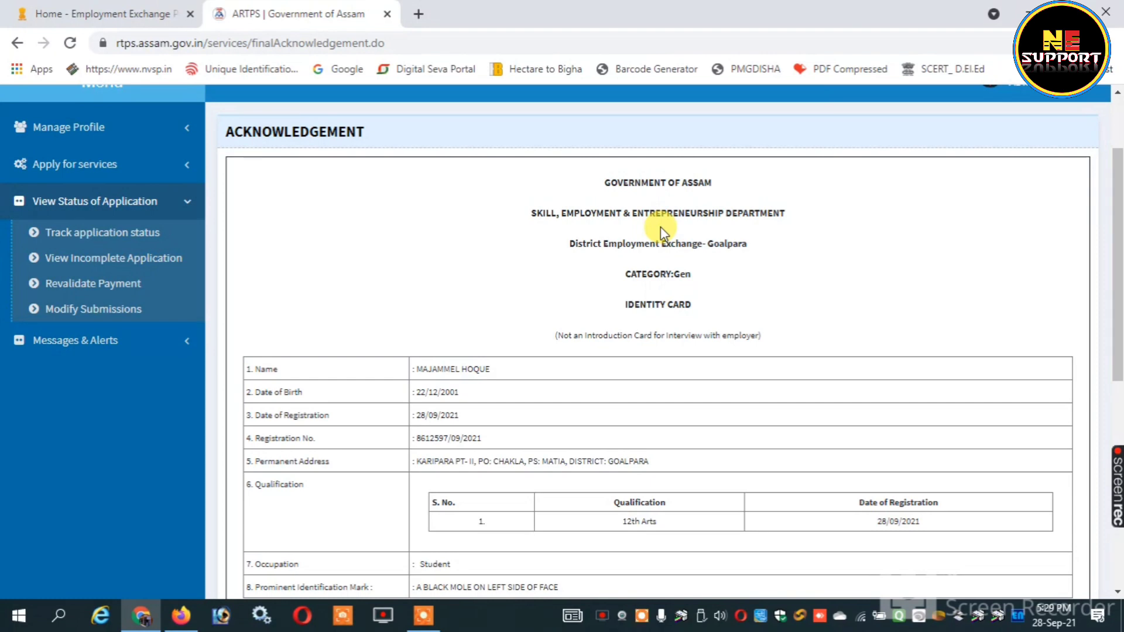
scroll(661, 228, "down", 6)
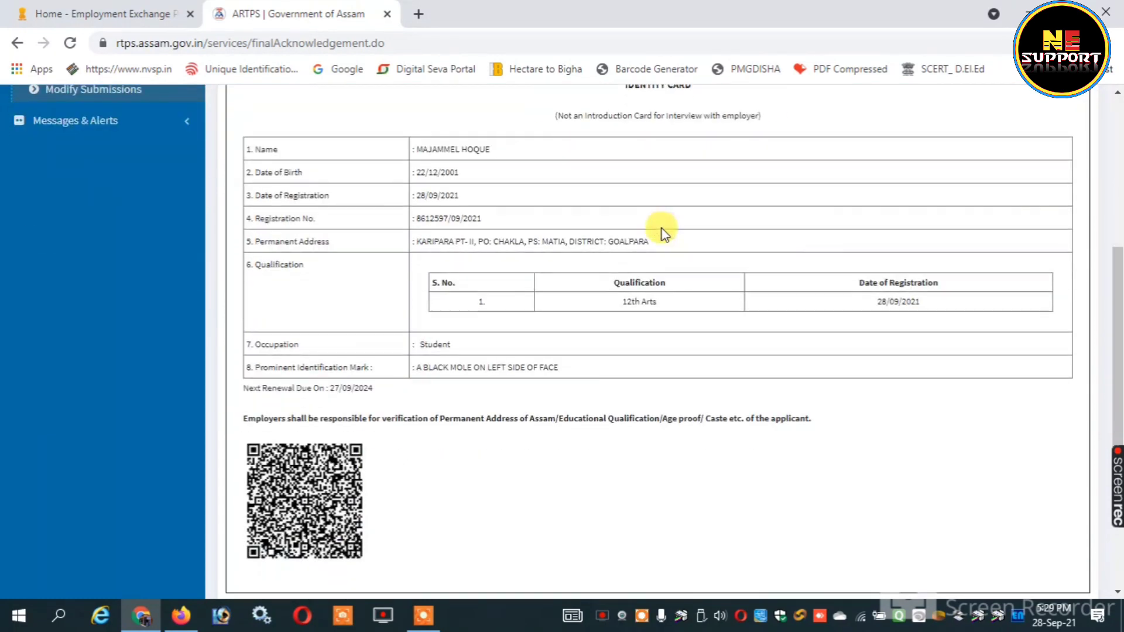
scroll(662, 230, "up", 6)
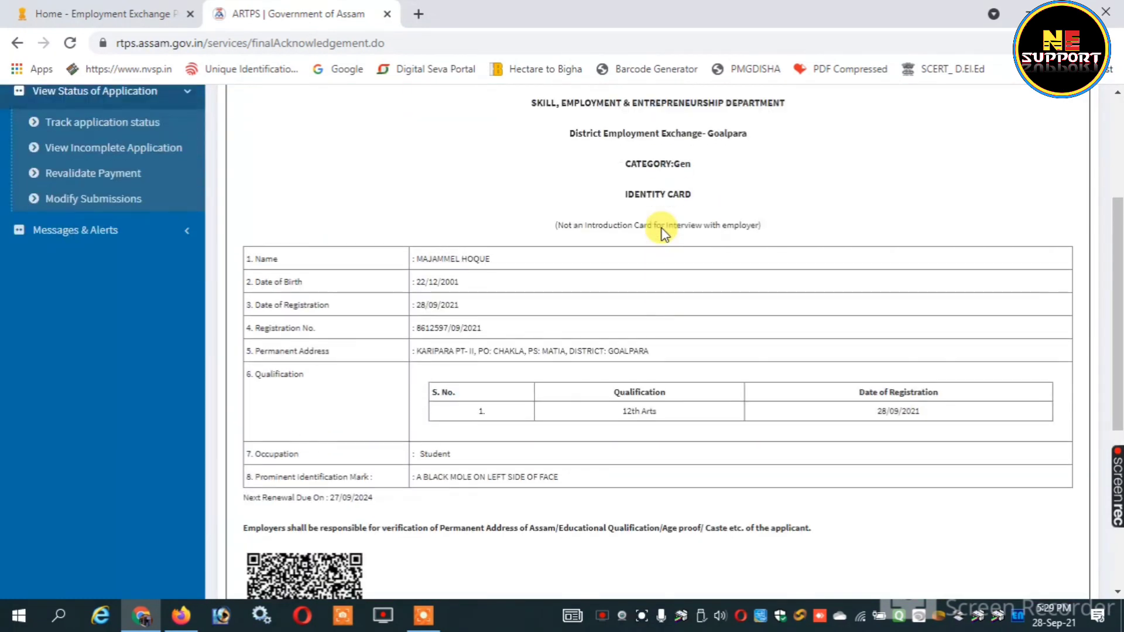
scroll(662, 231, "down", 2)
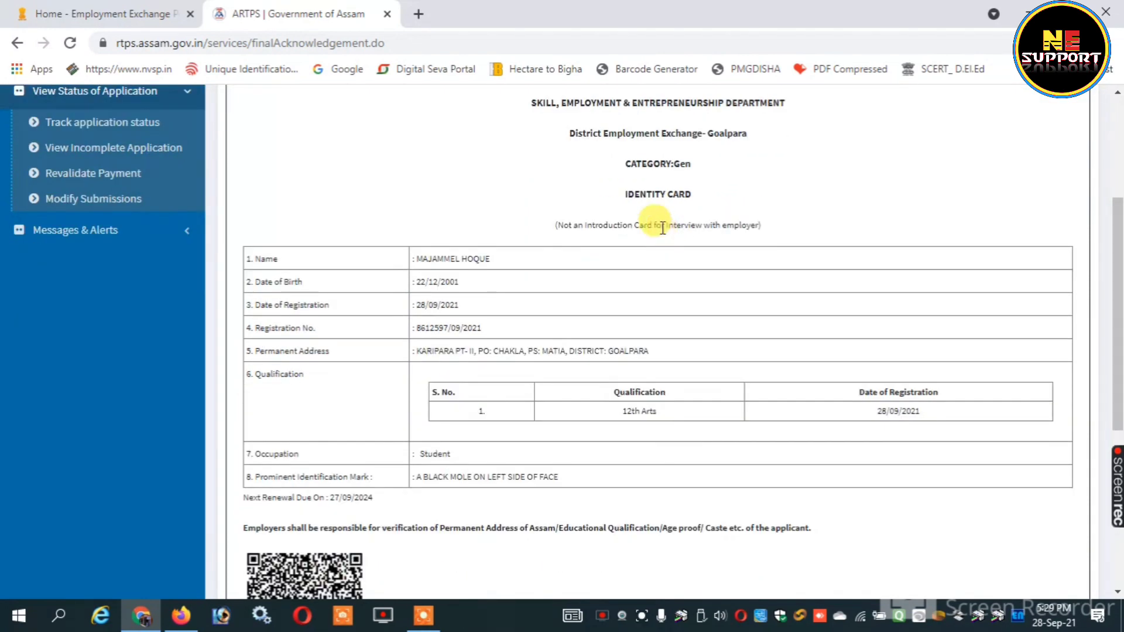